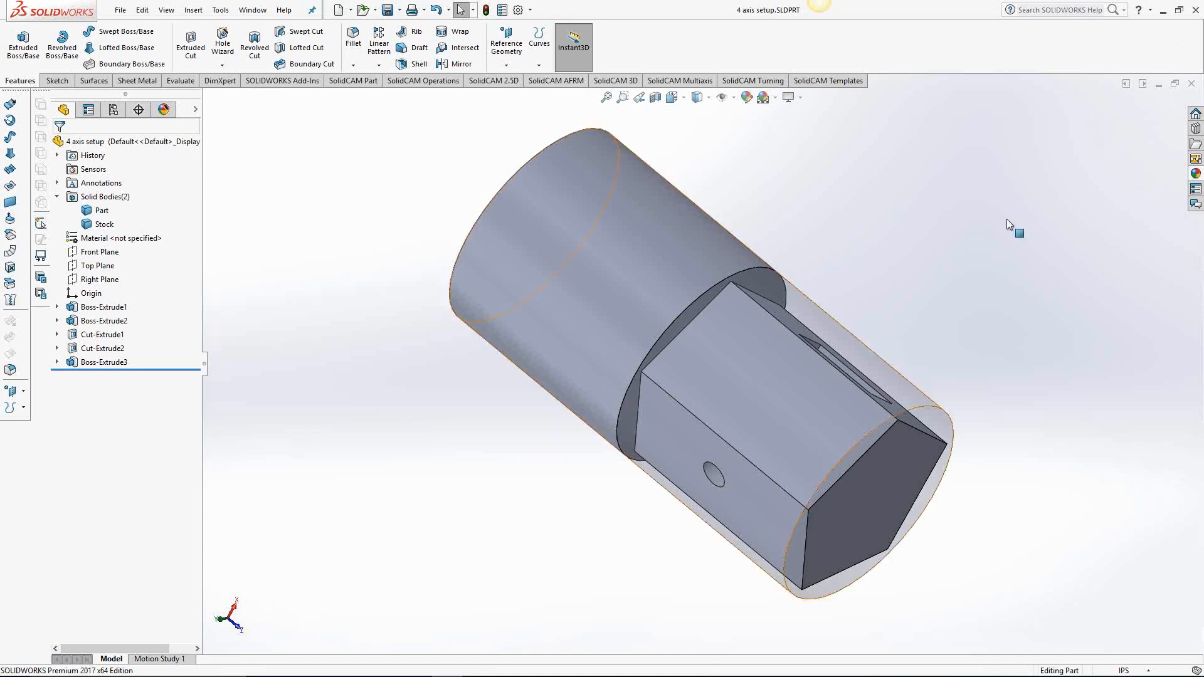
Create a new external SolidCAM milling part named 4 axis setup in inches, using the model file directory
left_click(220, 10)
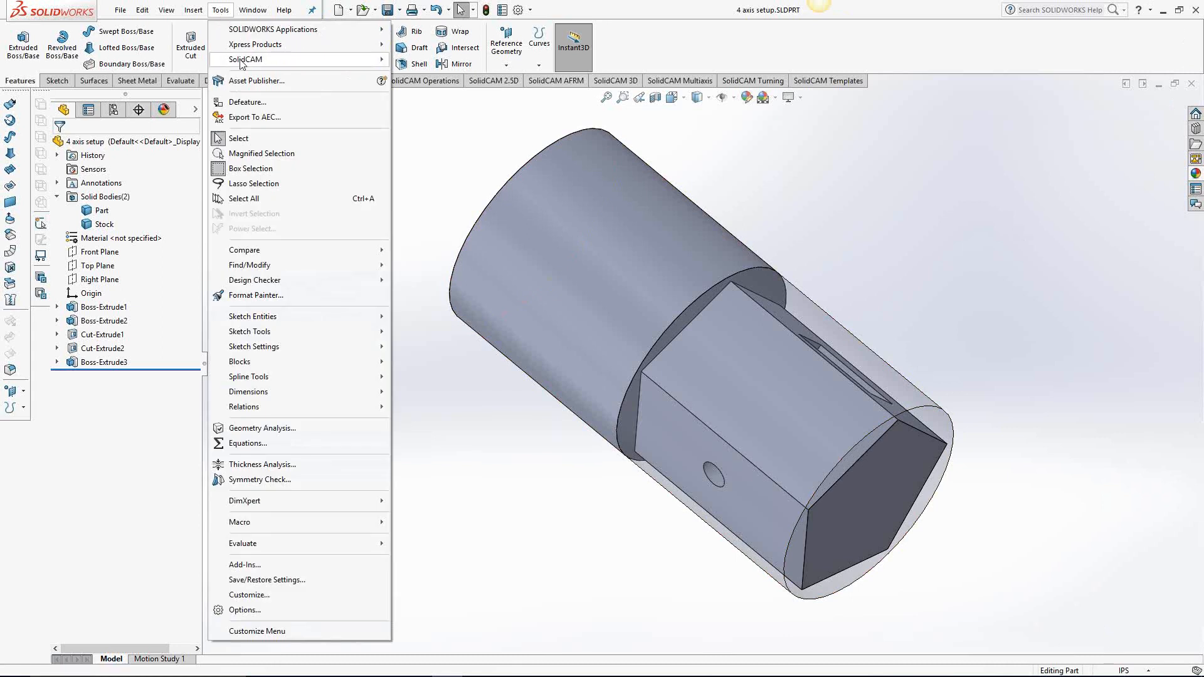
mouse_move(351, 59)
mouse_move(441, 63)
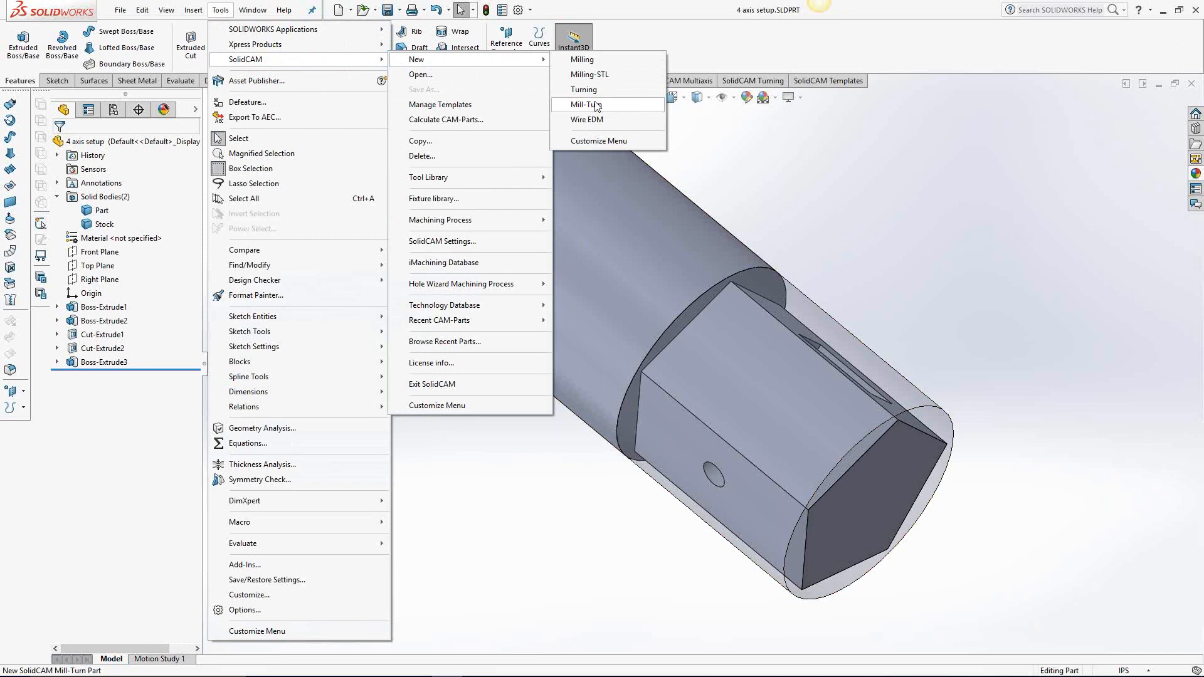
left_click(579, 60)
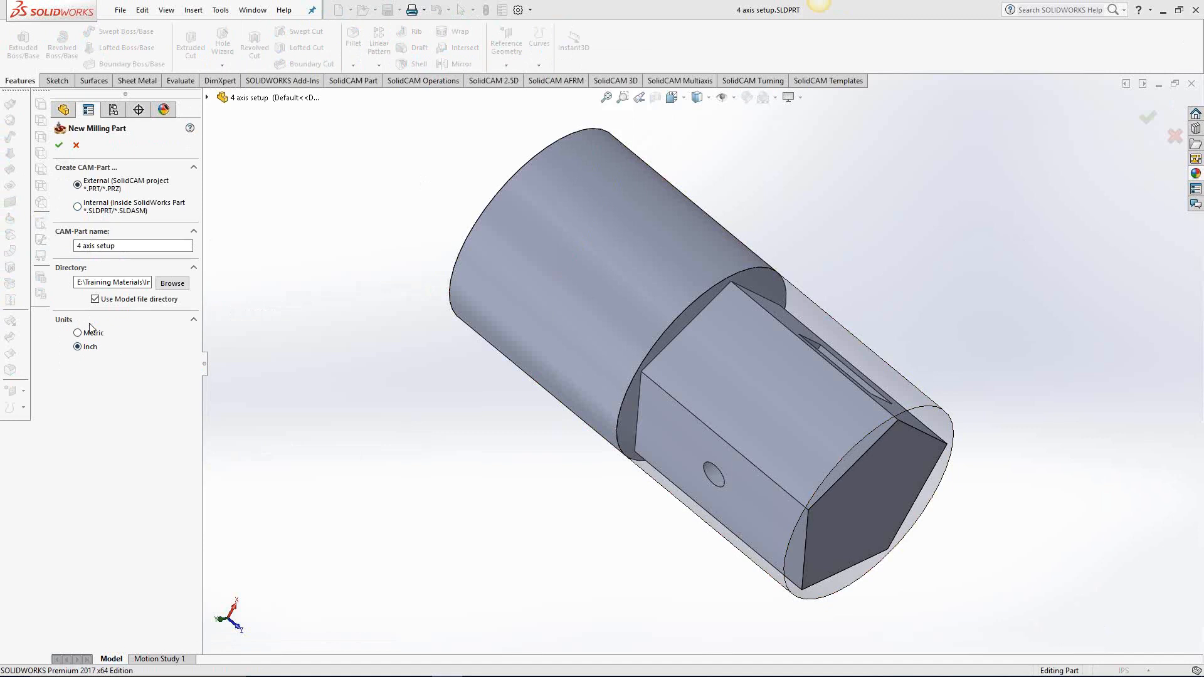
left_click(59, 145)
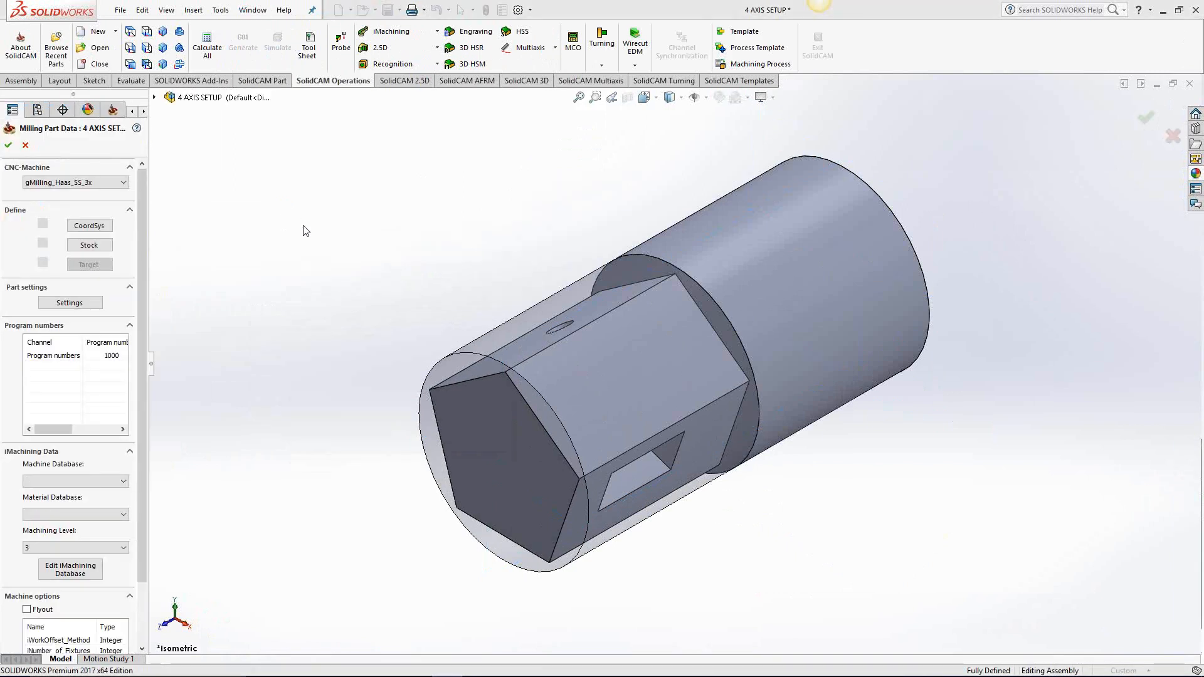
Set the CNC machine of the milling part to gMill_Haas_4x_eval
left_click(117, 183)
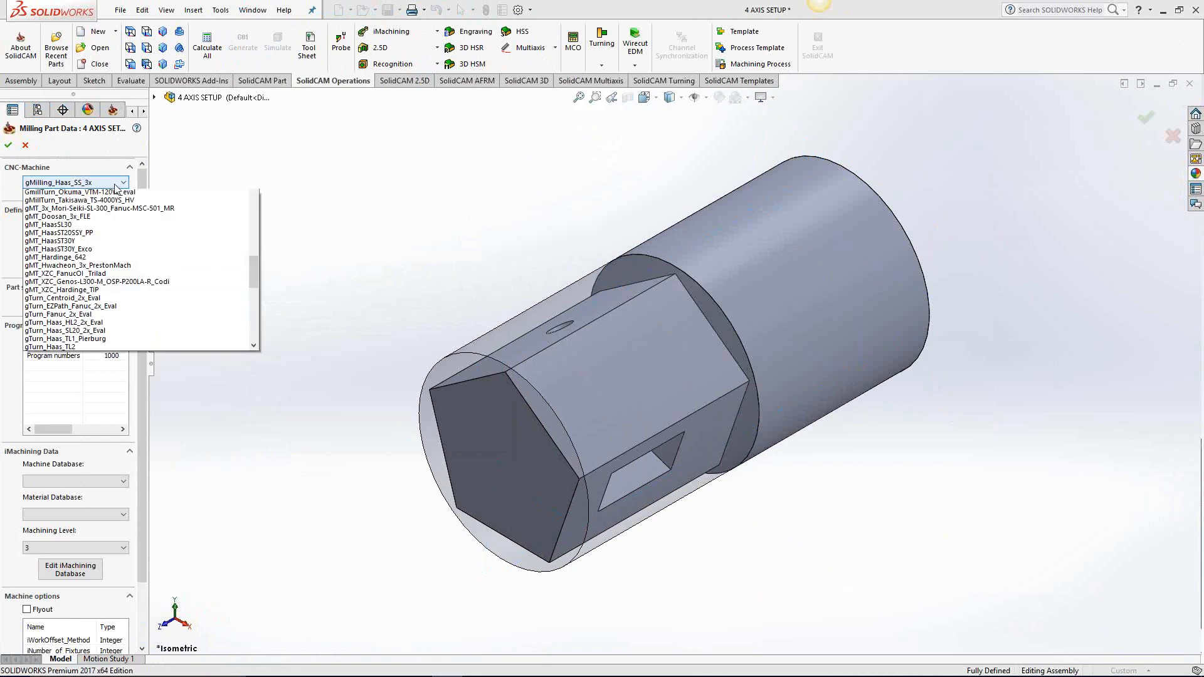
scroll(145, 320, "up", 4)
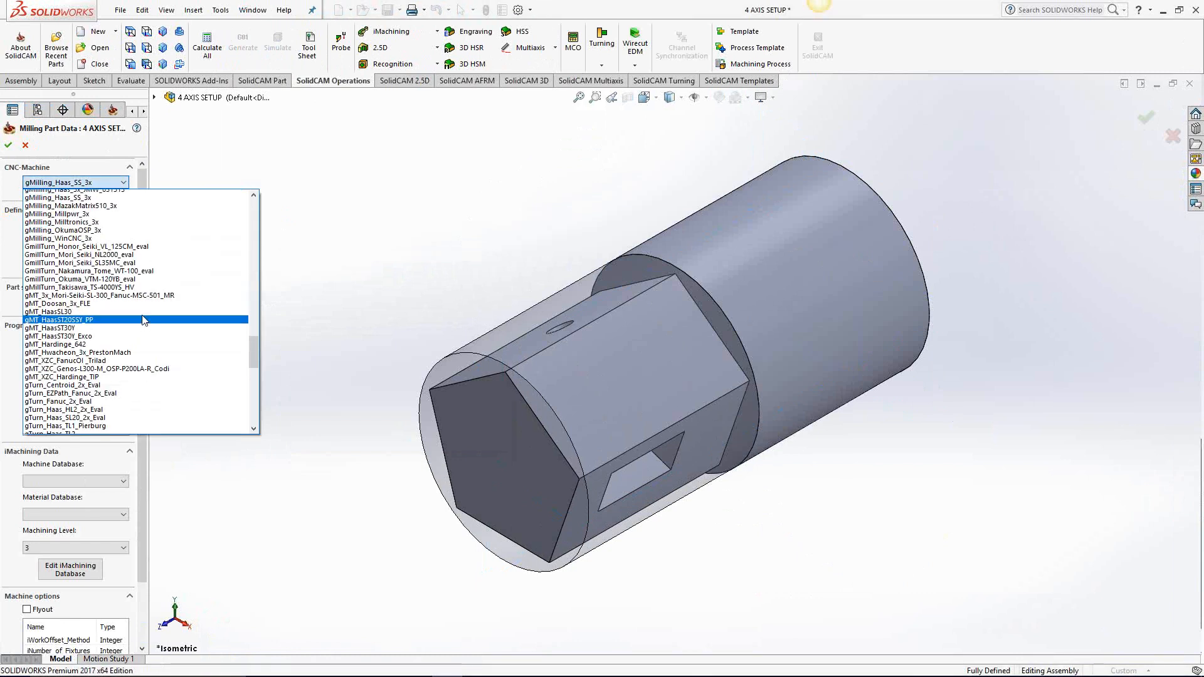
scroll(145, 320, "up", 8)
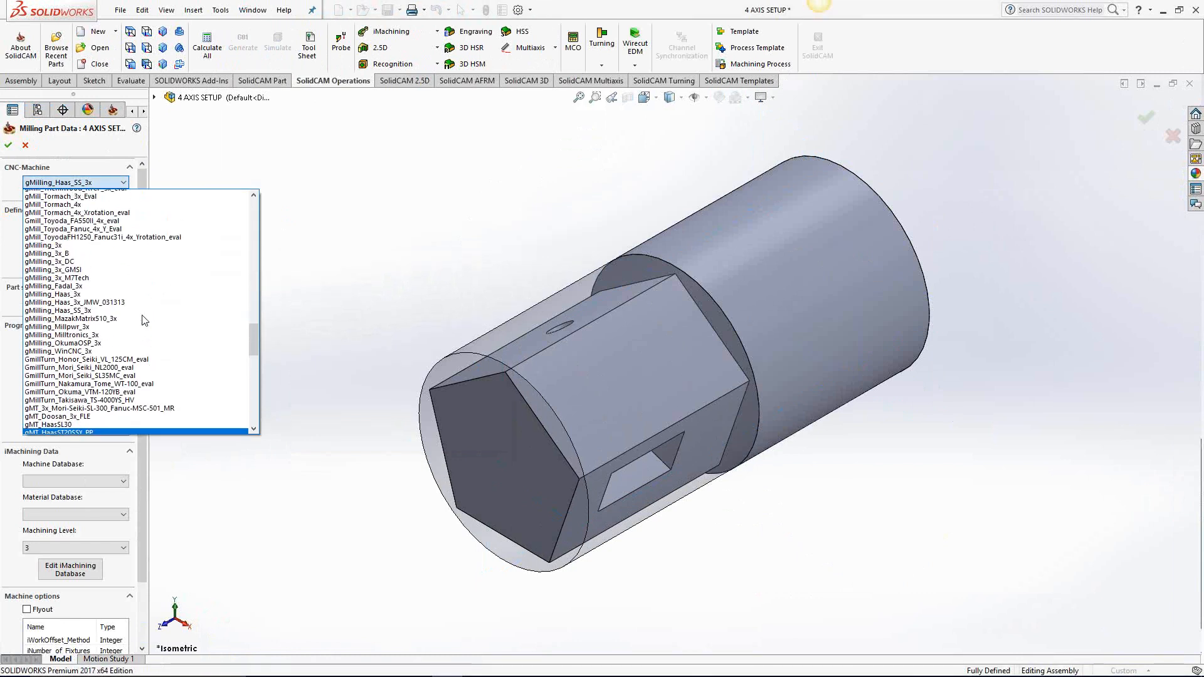
scroll(145, 321, "up", 9)
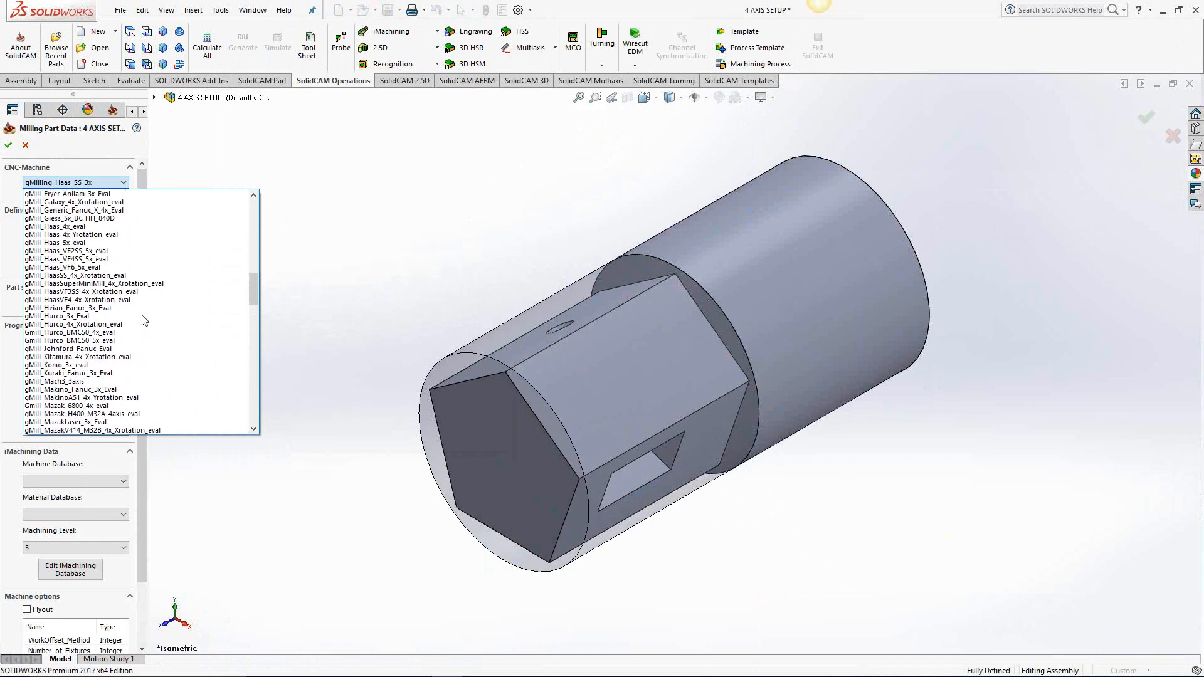
left_click(73, 227)
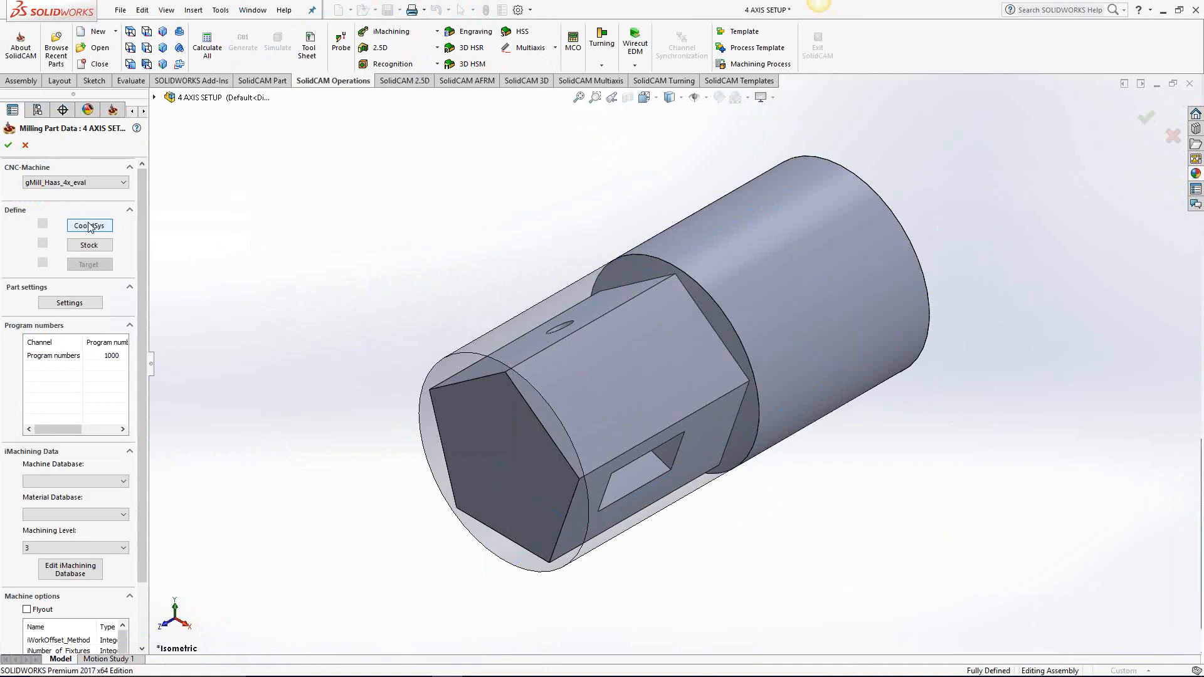
Define the machine coordinate system from the transparent stock's cylindrical face, with its origin at the center of revolution face
left_click(90, 225)
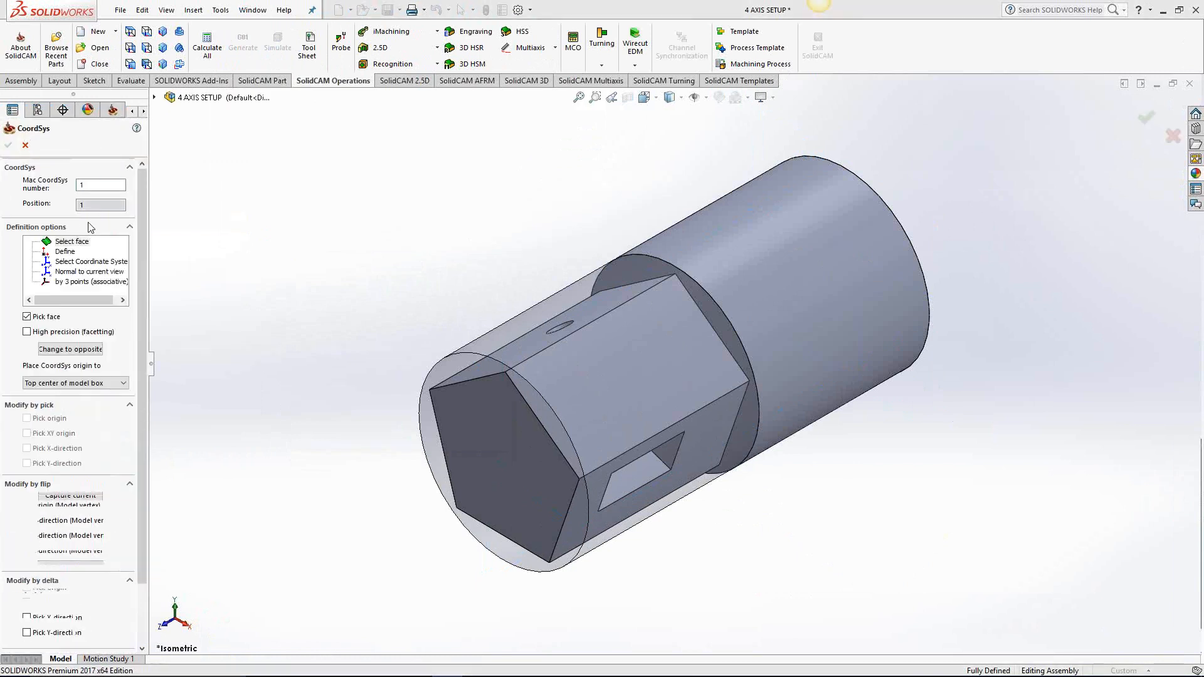
middle_click_drag(430, 367, 528, 396)
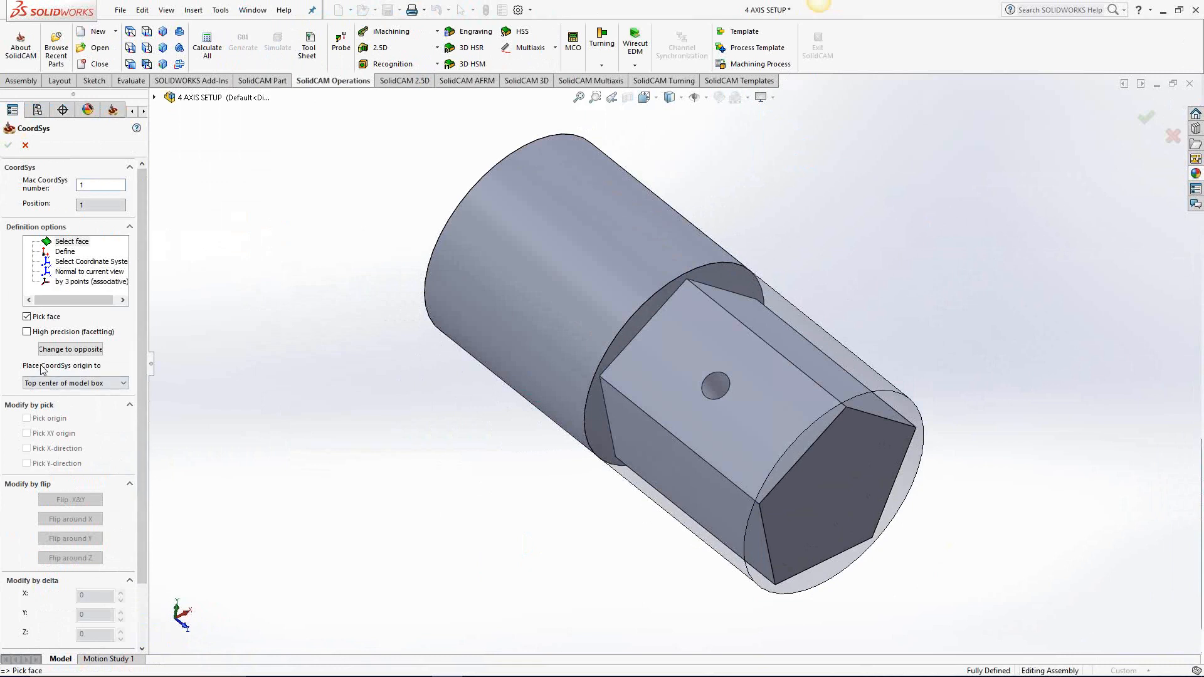
left_click(124, 384)
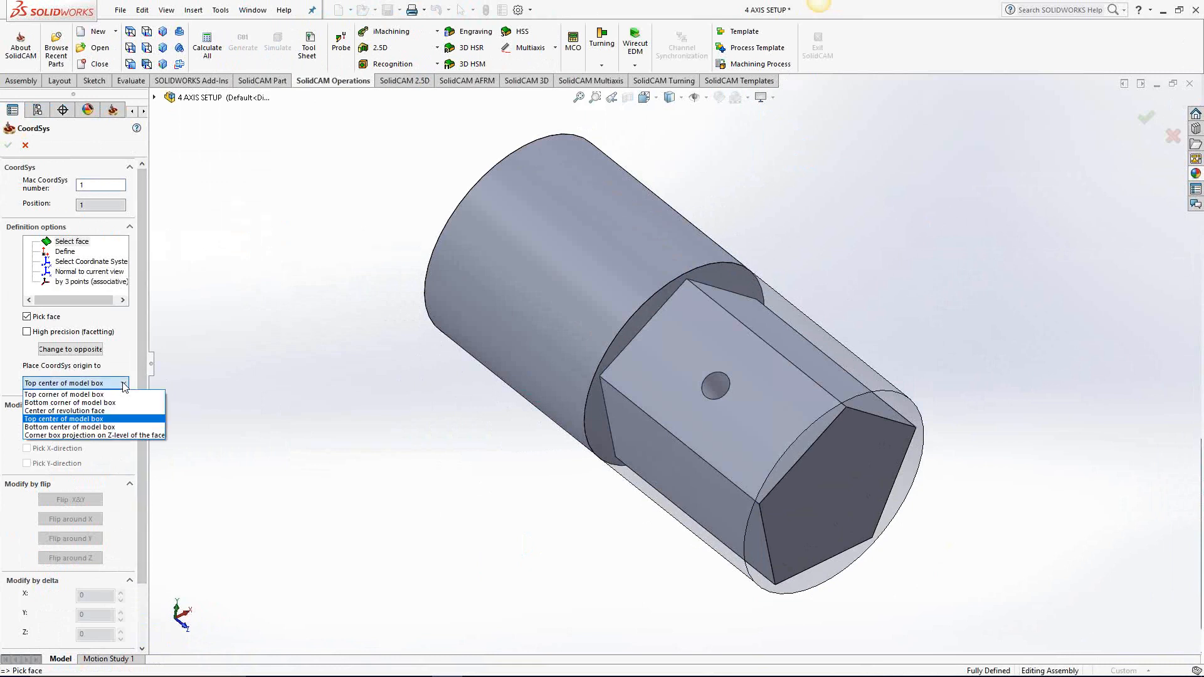
left_click(88, 412)
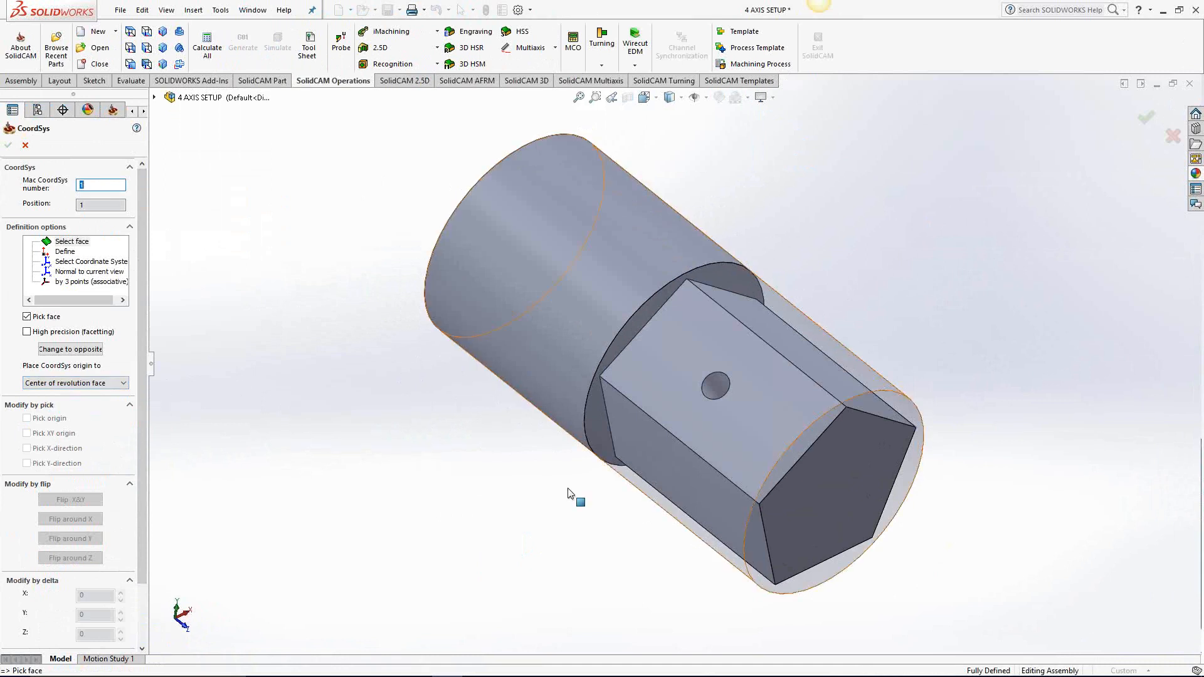
middle_click_drag(618, 487, 648, 411)
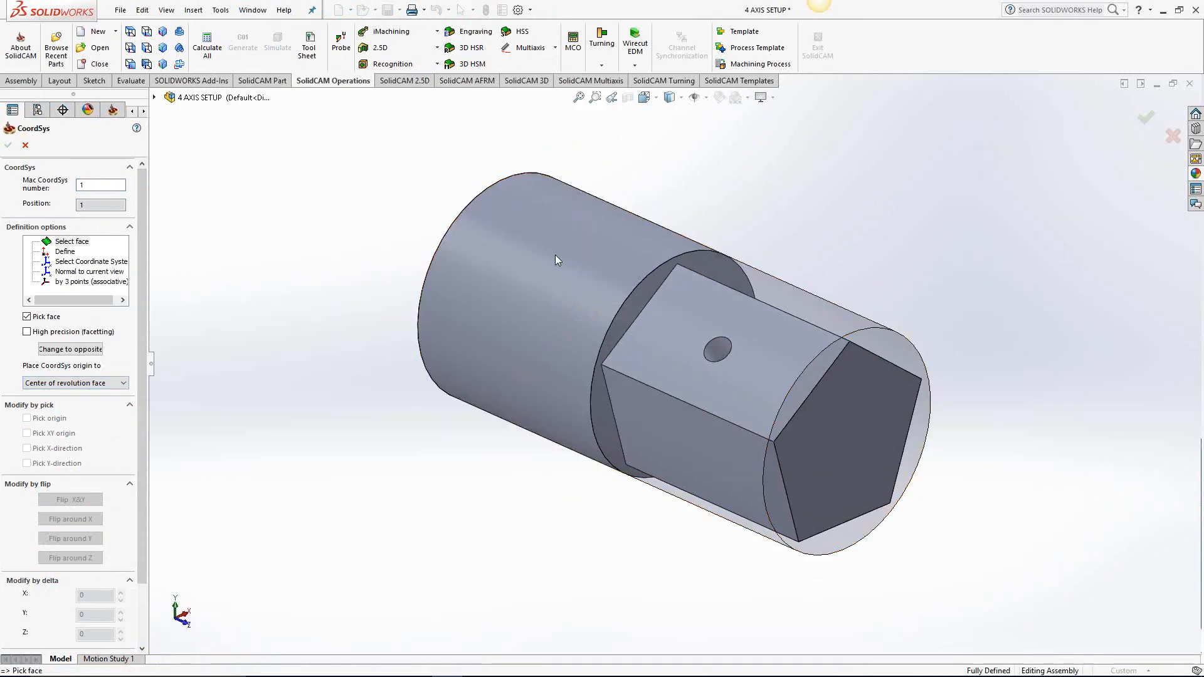
left_click(65, 242)
left_click(800, 301)
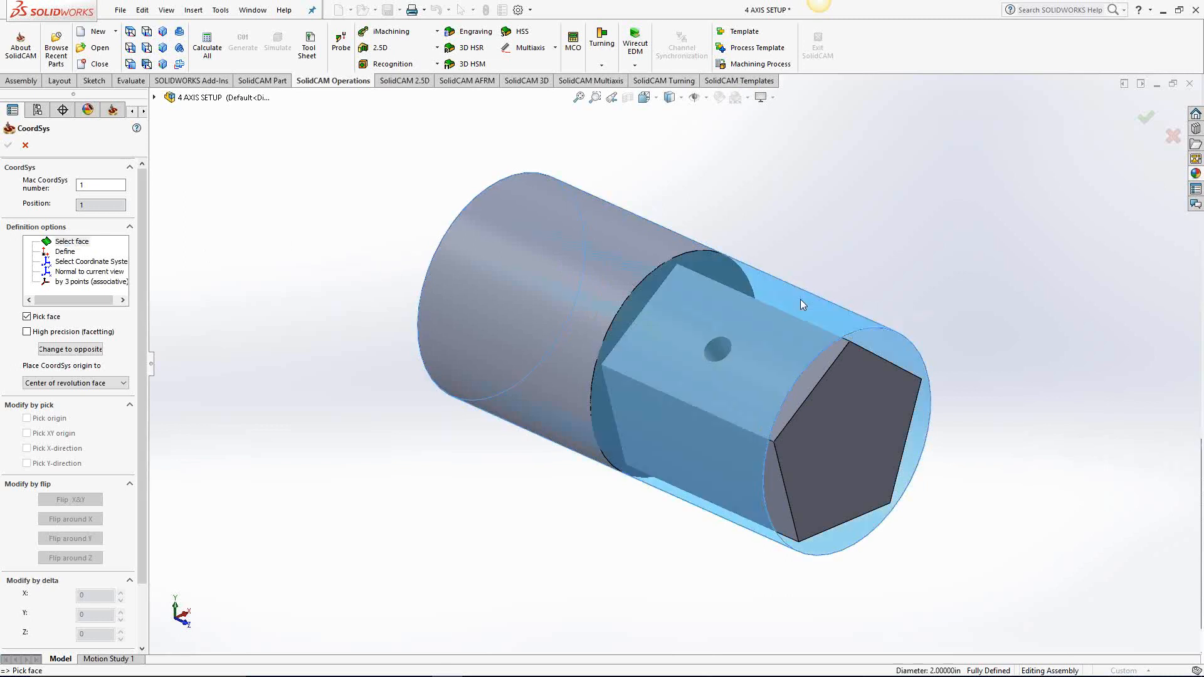
middle_click_drag(675, 444, 626, 366)
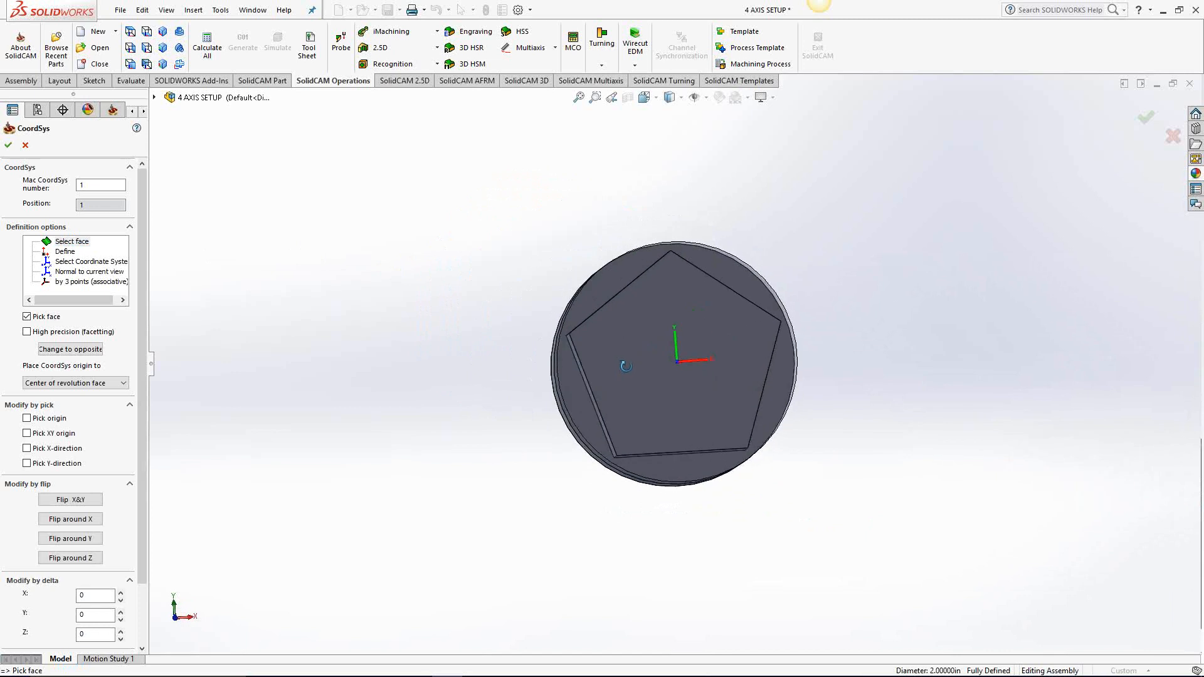
middle_click_drag(626, 366, 695, 471)
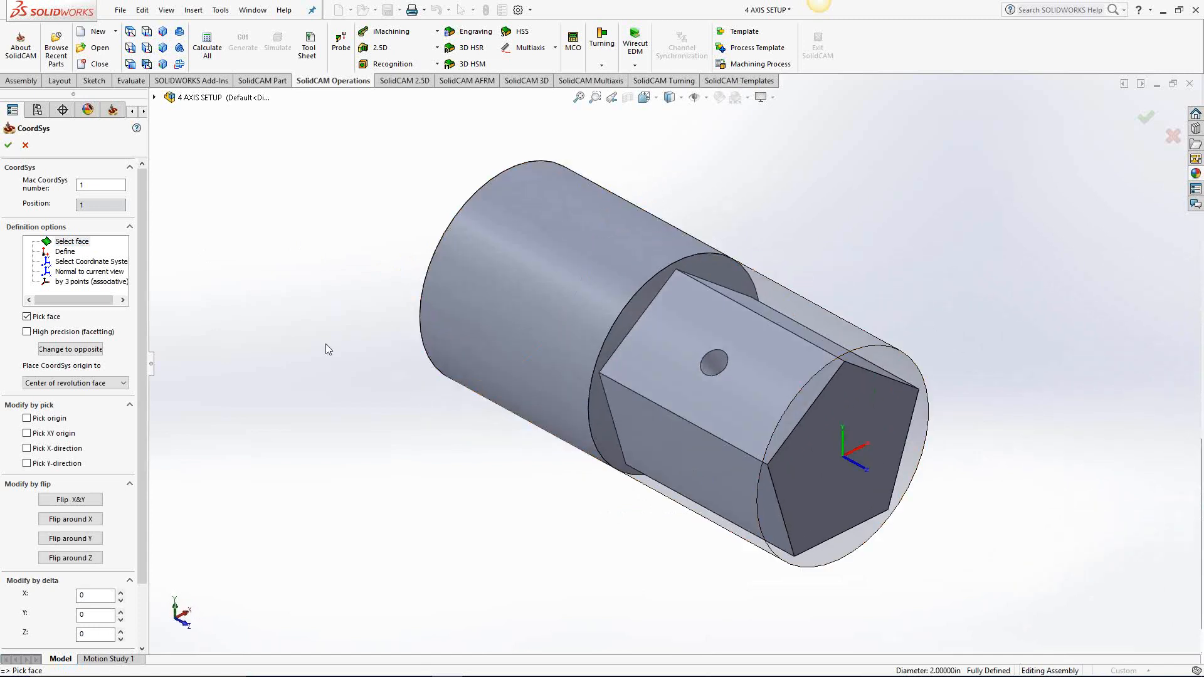
Flip the coordinate system around Y until the X axis points out of the end face along the part's axis
scroll(325, 344, "up", 1)
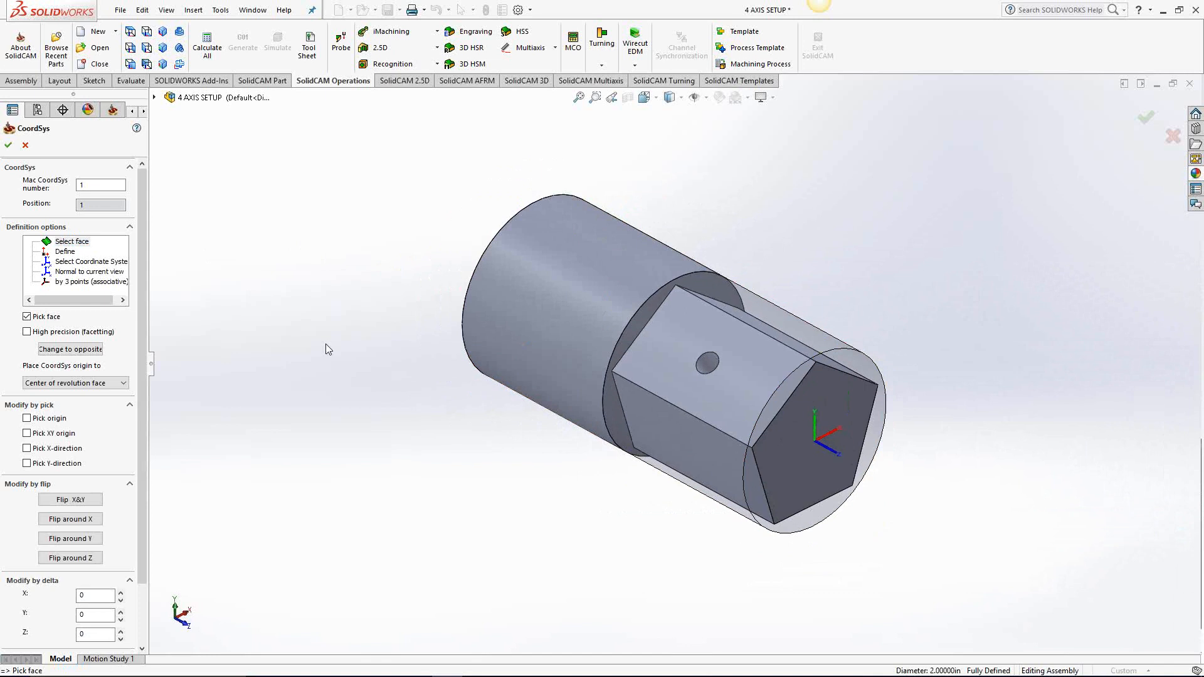
left_click(90, 541)
left_click(91, 540)
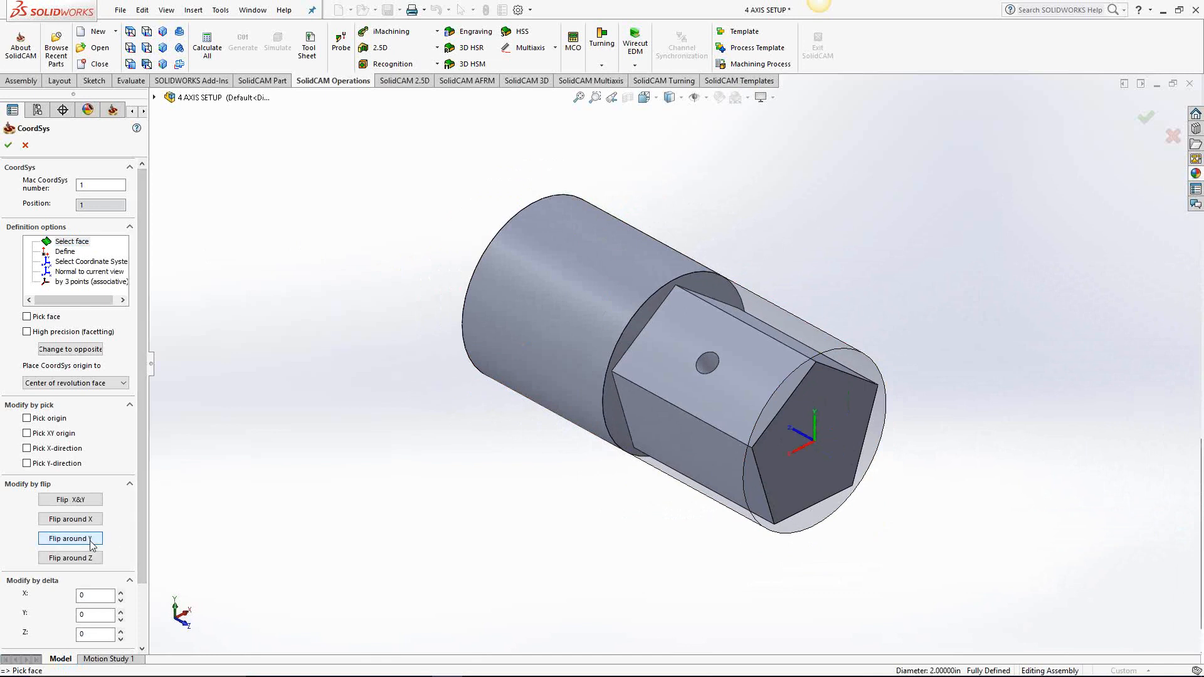
left_click(90, 541)
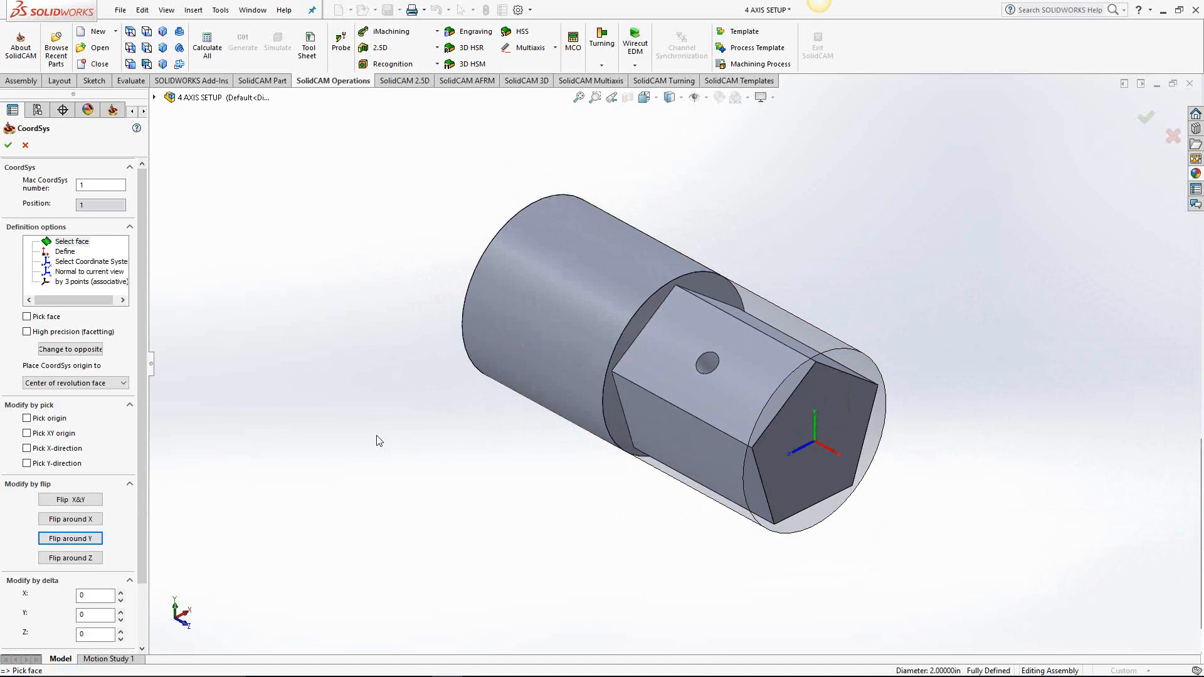
Pick the coordinate system's Y-direction along the short inner edge of the rectangular pocket, selecting it through the stock body
middle_click_drag(385, 443, 458, 310)
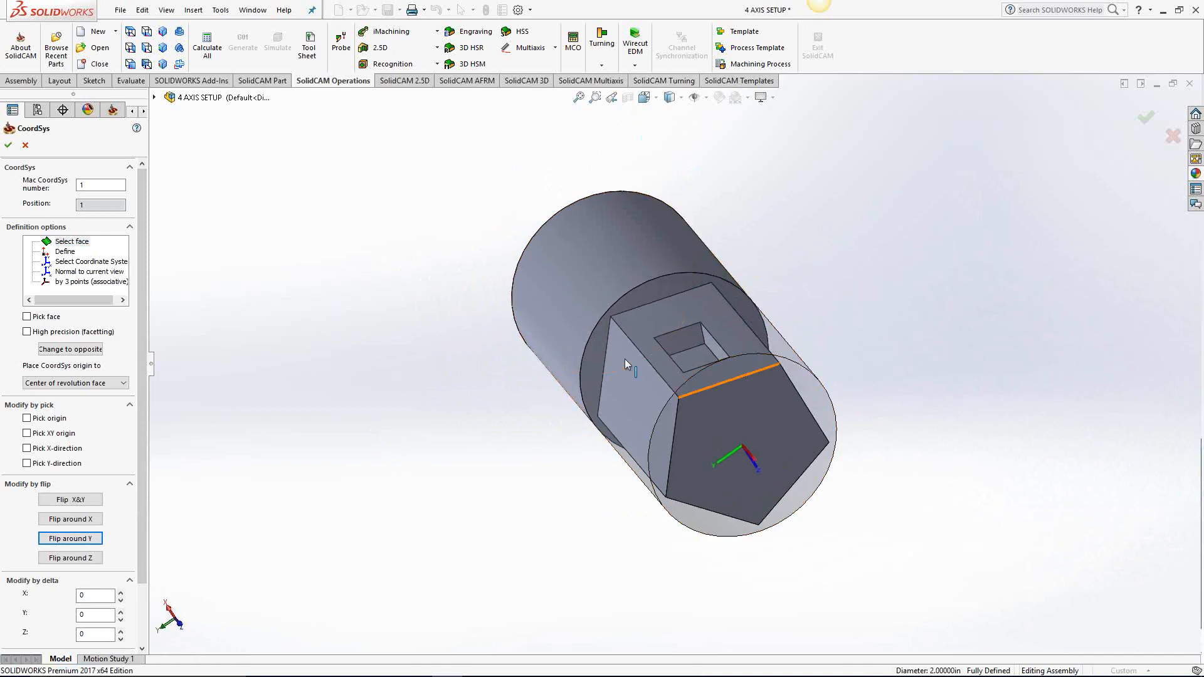
scroll(712, 389, "down", 3)
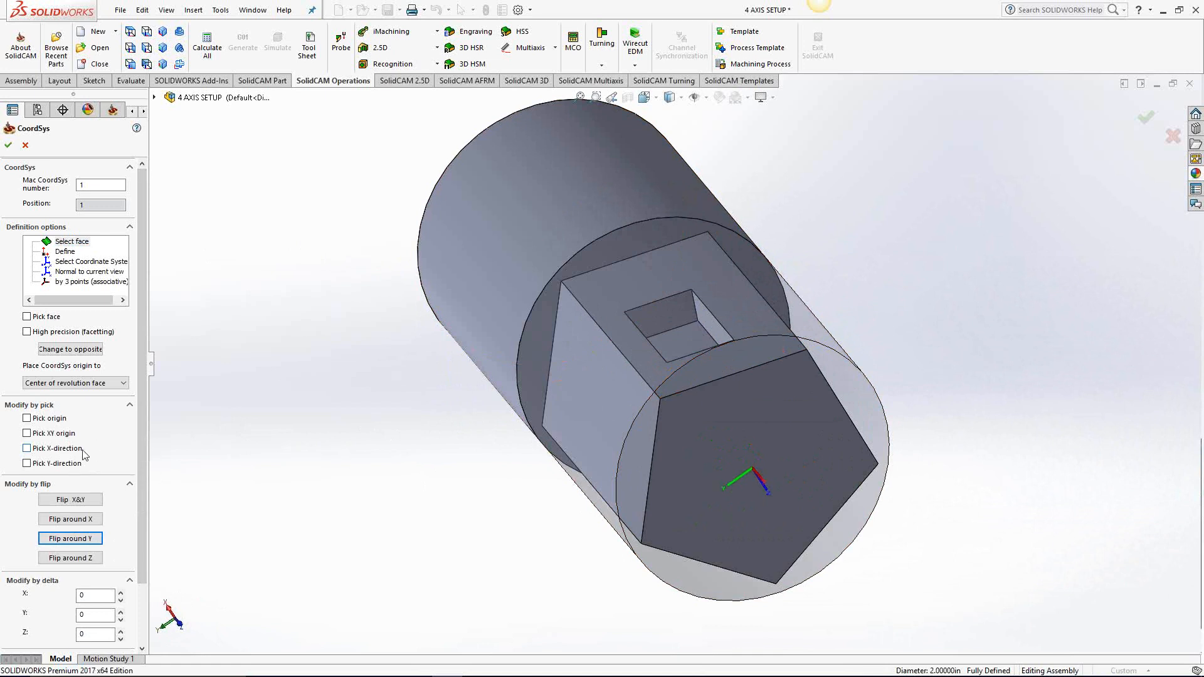
left_click(62, 464)
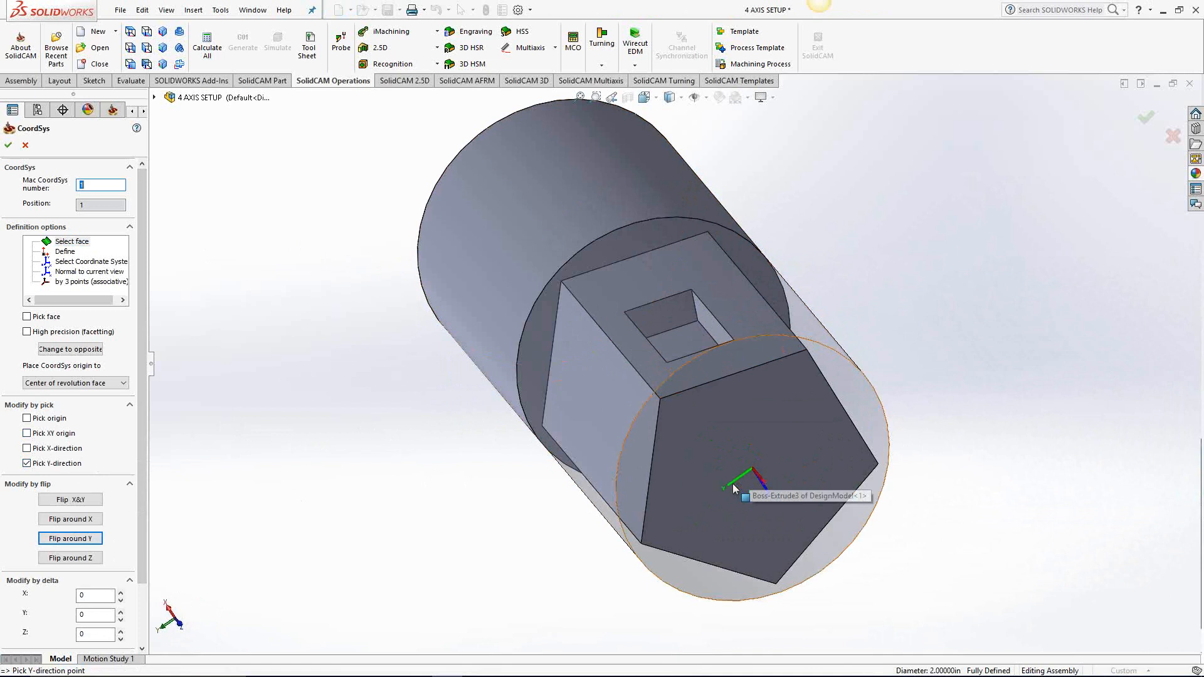
right_click(687, 325)
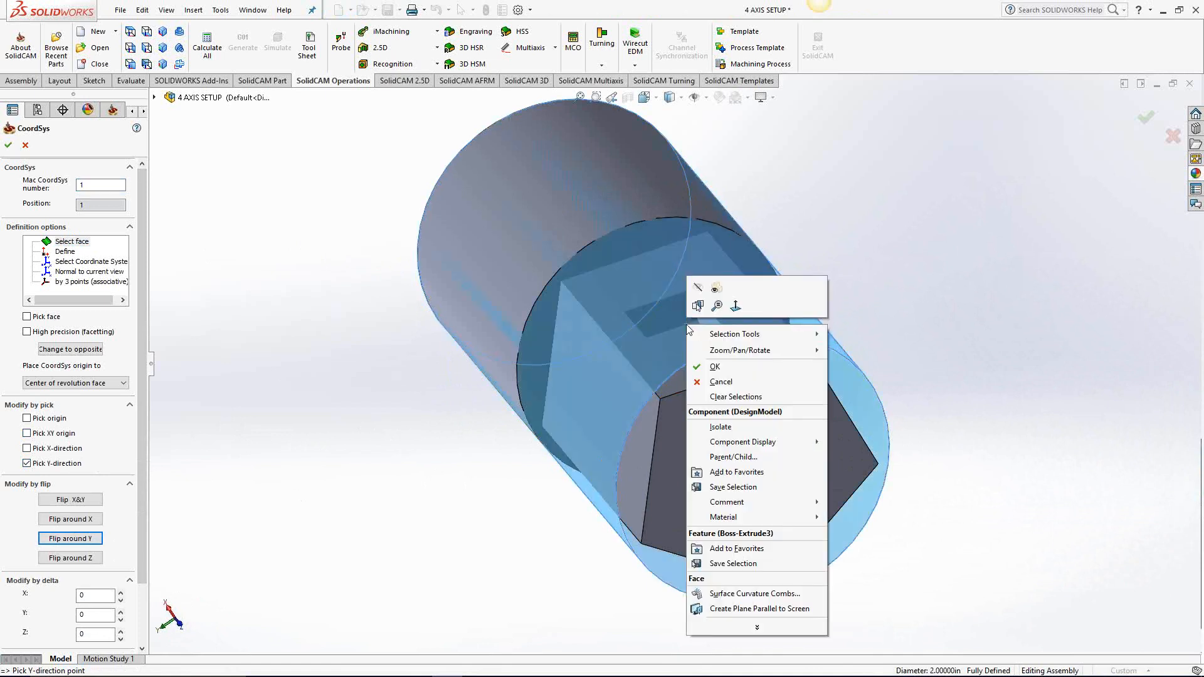
left_click(697, 333)
left_click(686, 330)
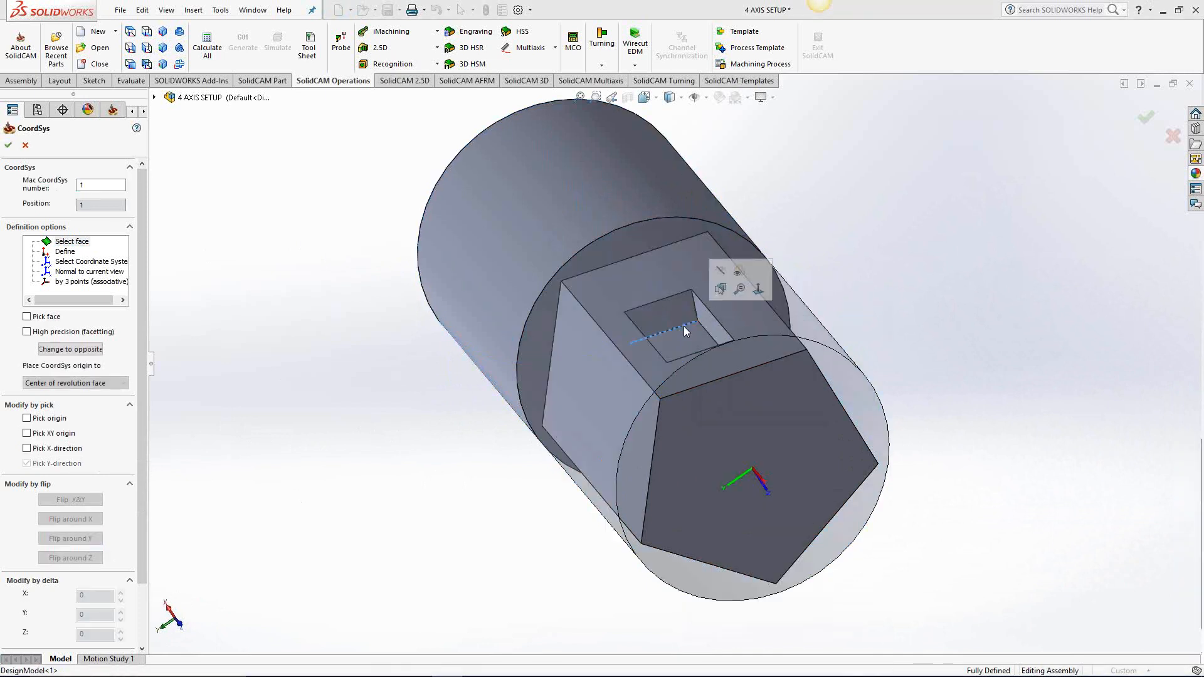
Flip the coordinate system around X so Z points out through the pocket face, and accept the definition
middle_click_drag(543, 535, 643, 362)
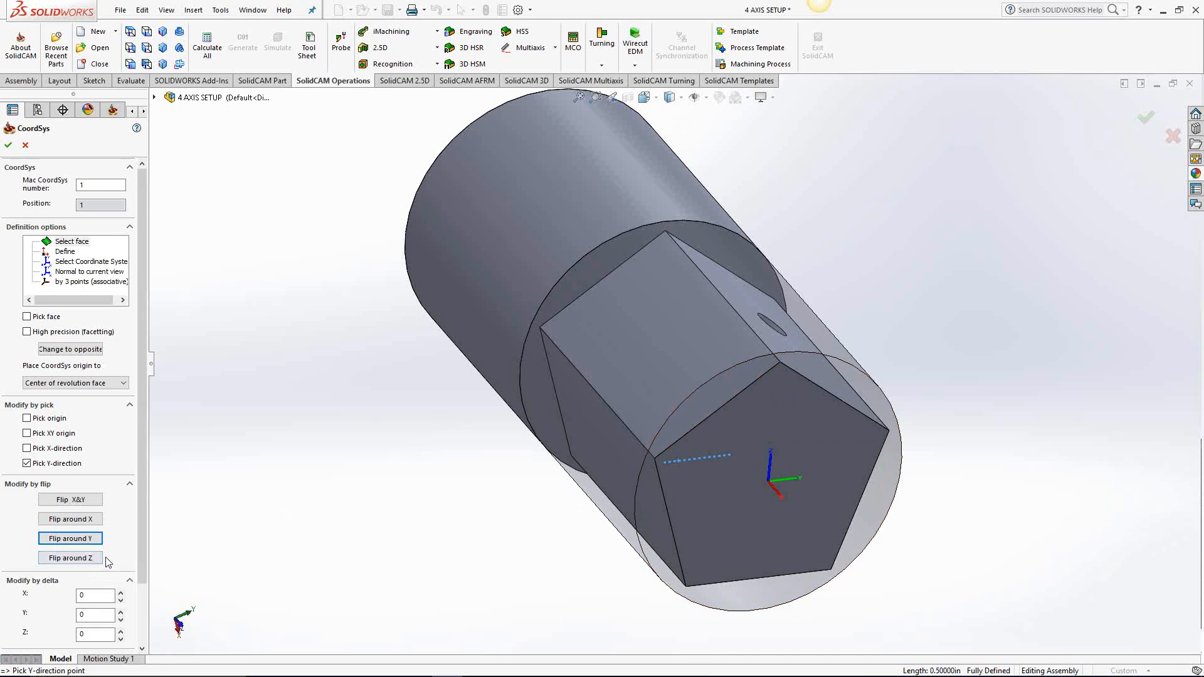
left_click(92, 521)
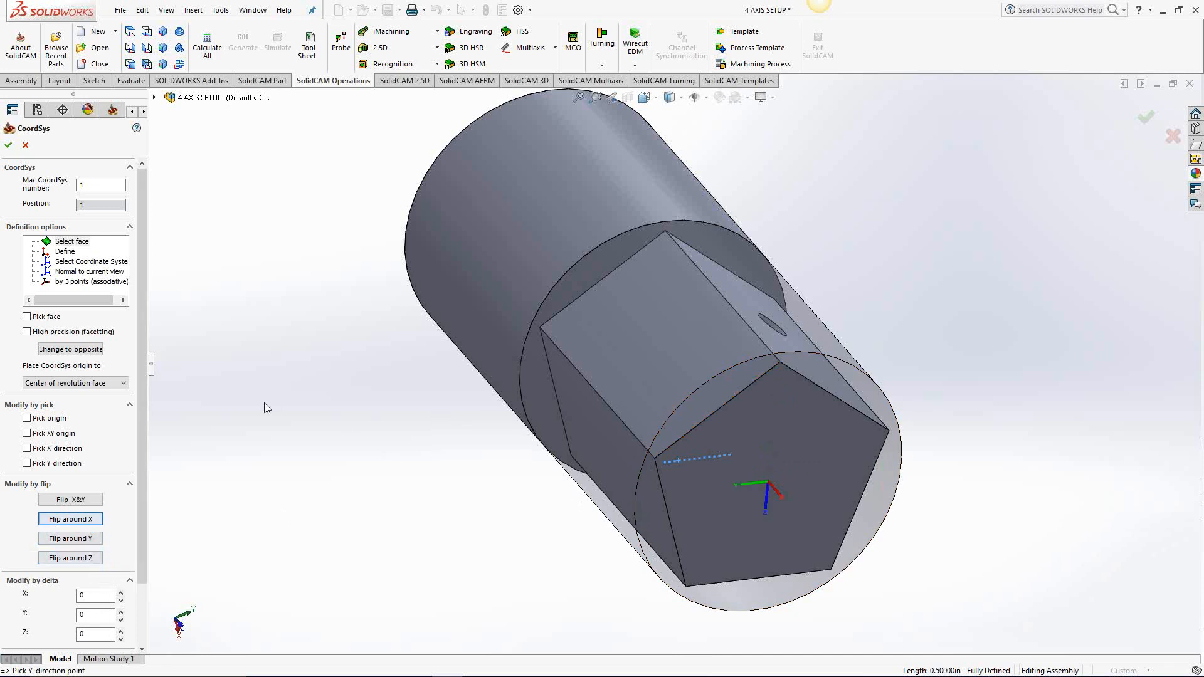
middle_click_drag(265, 405, 478, 245)
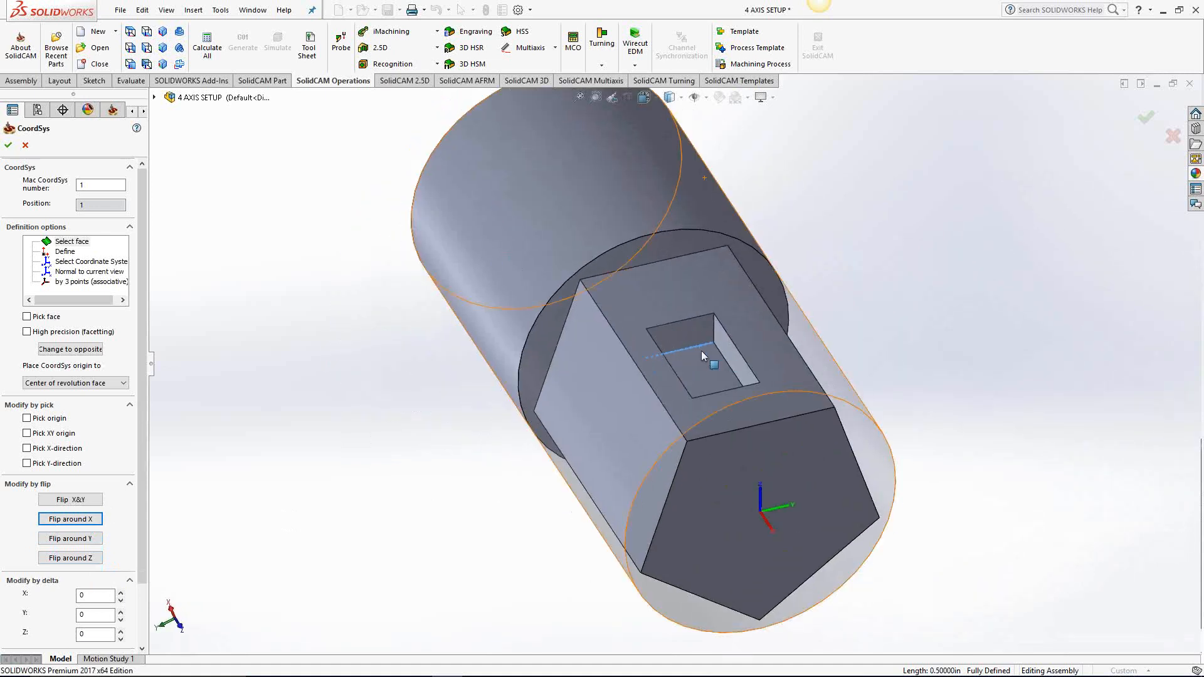
left_click(8, 146)
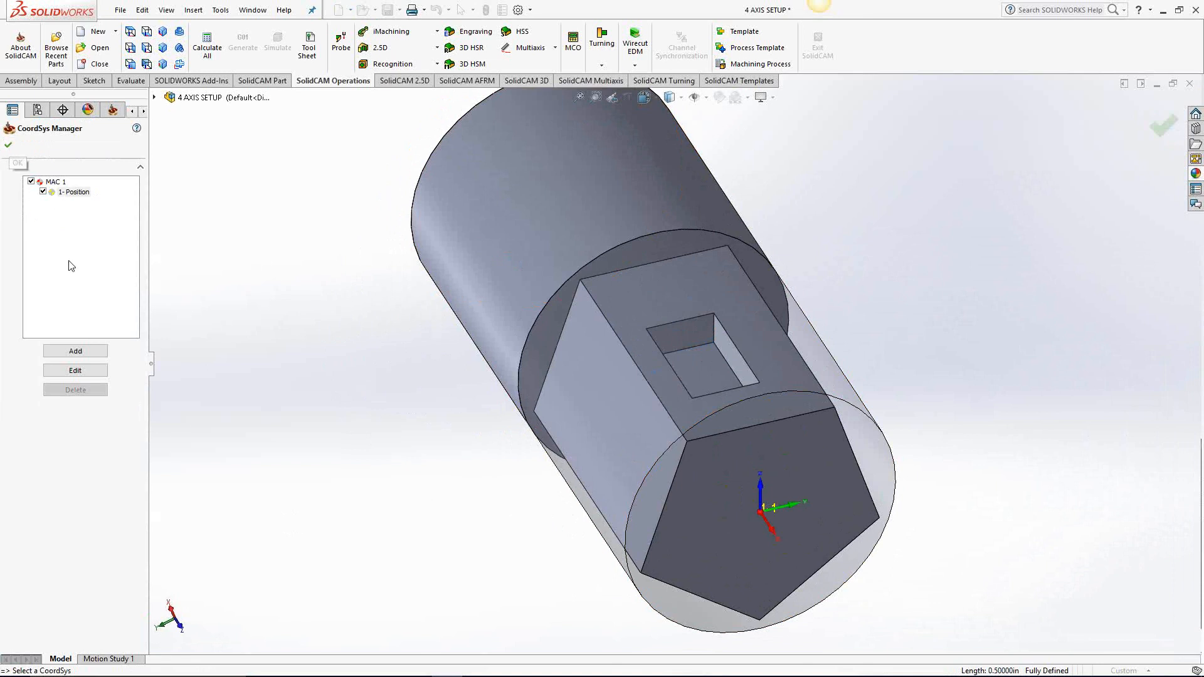
Add a second position under MAC 1 with its origin at CoordSys # 1, oriented by the flat face with the round hole
middle_click_drag(729, 360, 474, 386)
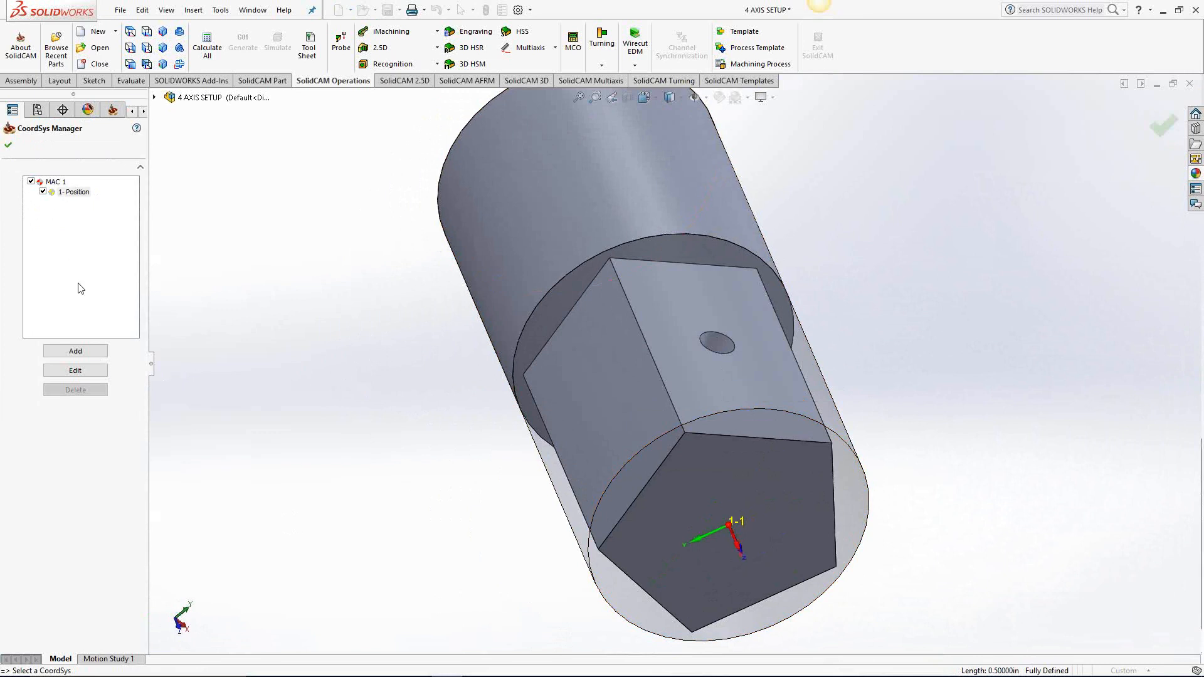
left_click(77, 352)
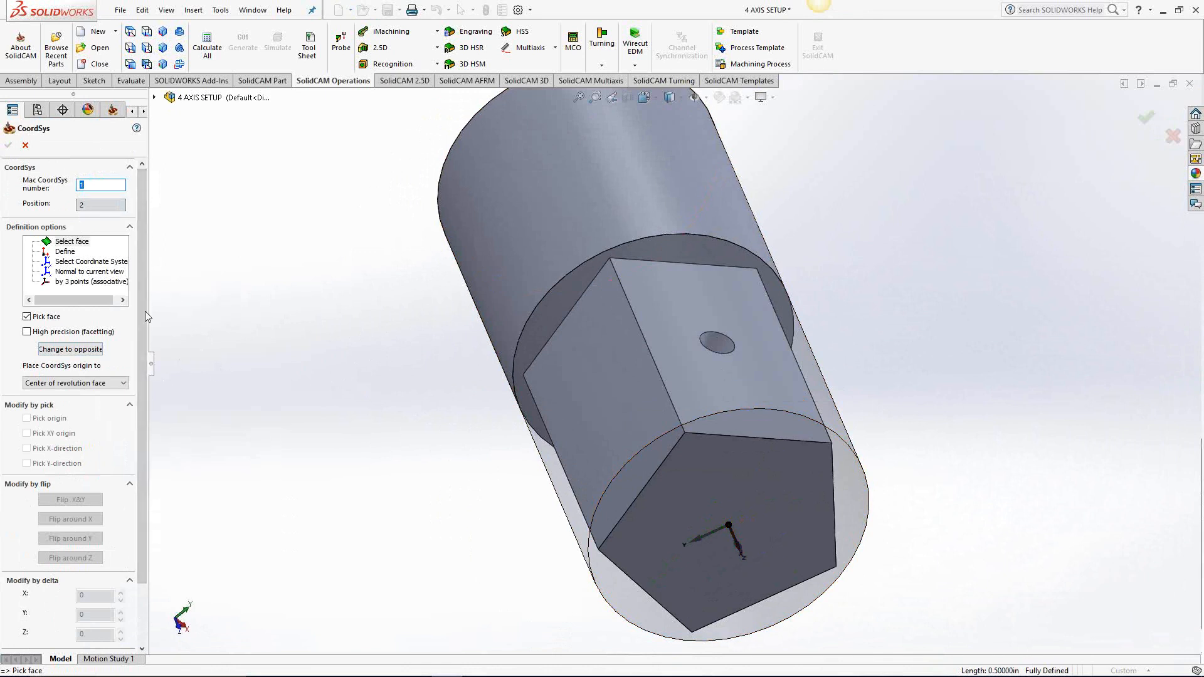
left_click(117, 384)
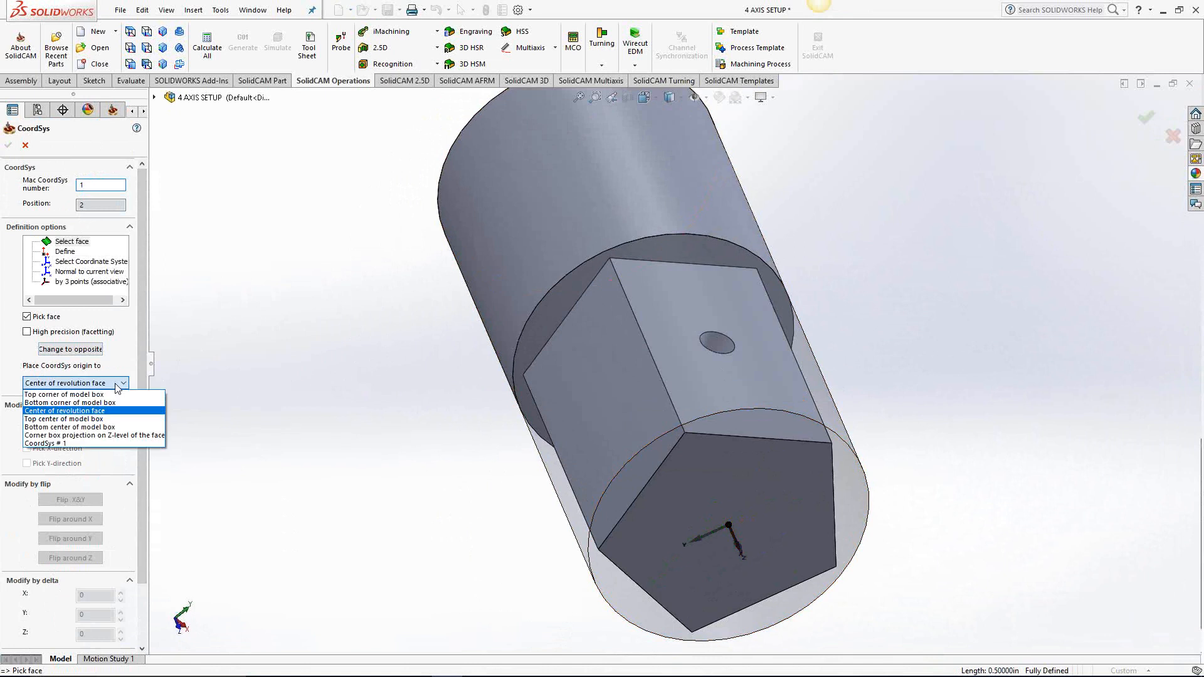
left_click(54, 444)
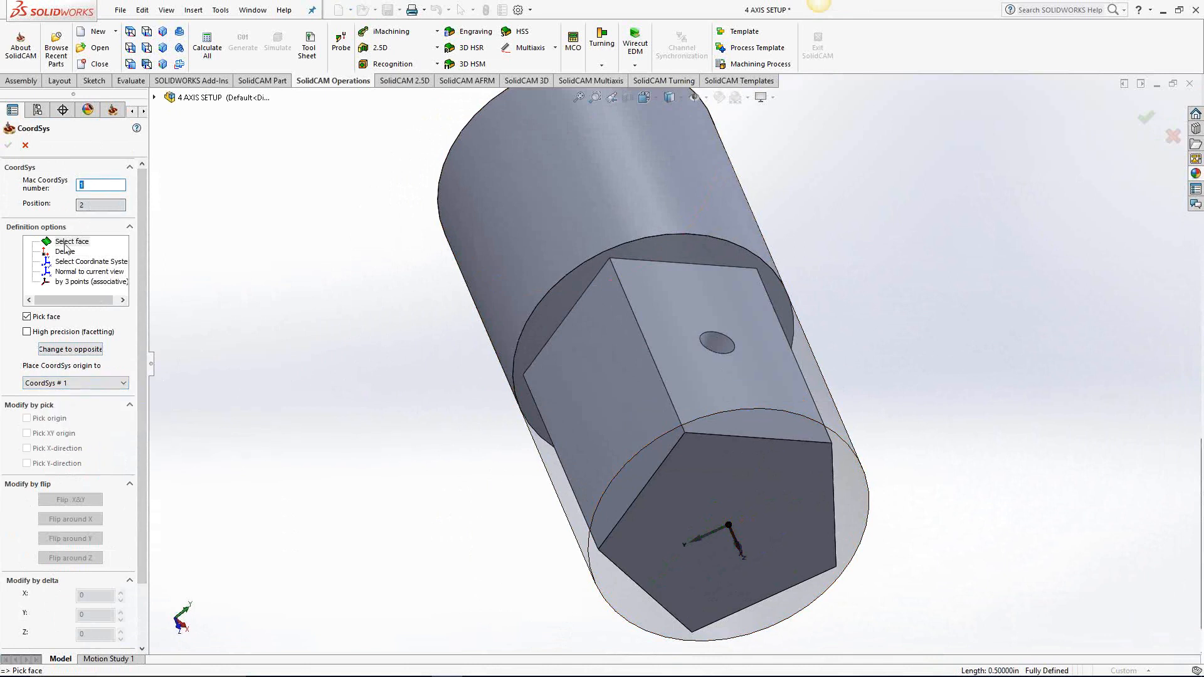
right_click(717, 382)
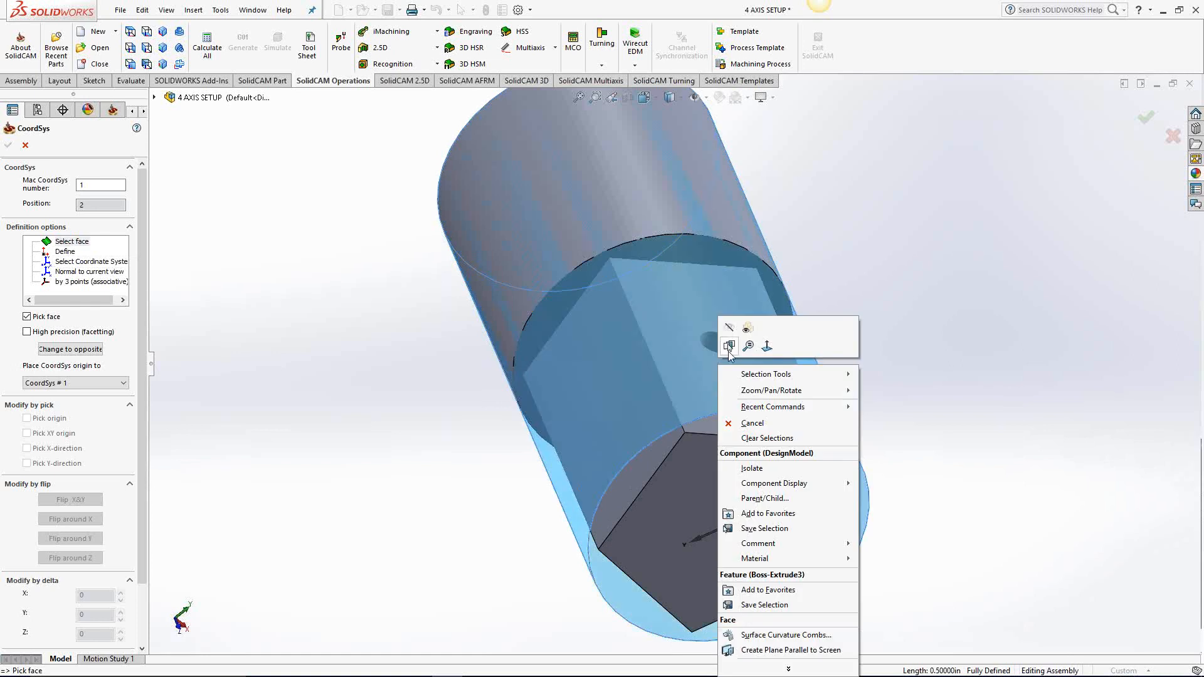
left_click(728, 348)
left_click(708, 371)
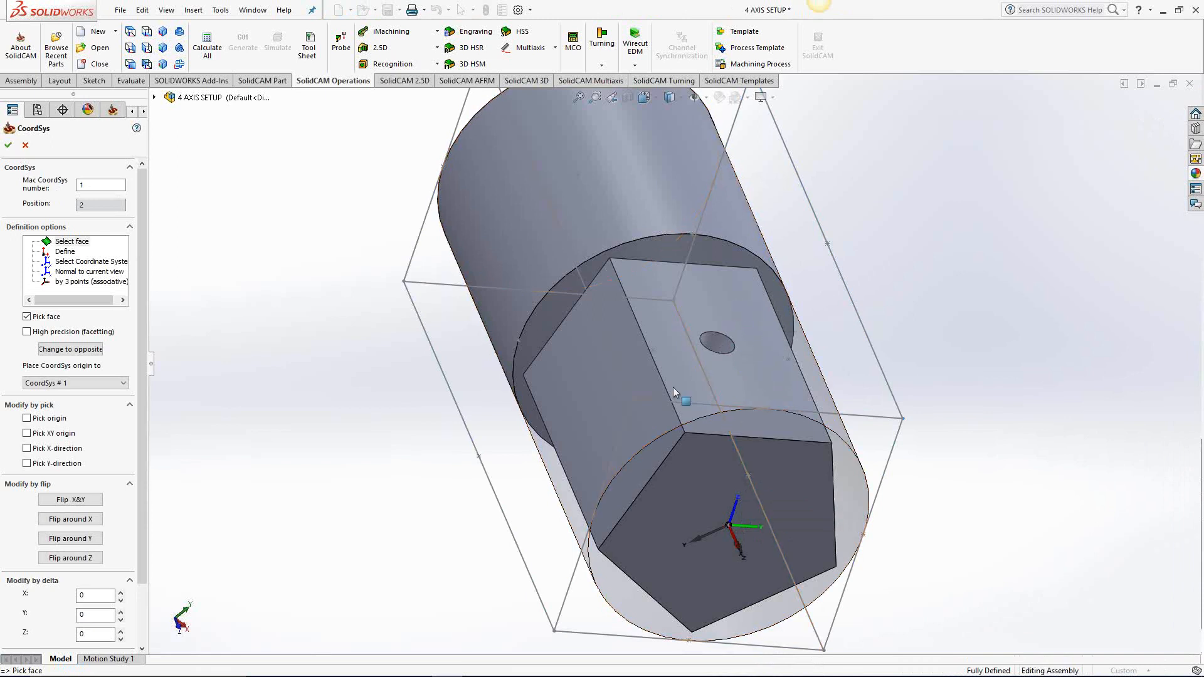
Accept the second position's orientation and level data, and finish the coordinate system definitions
left_click(8, 145)
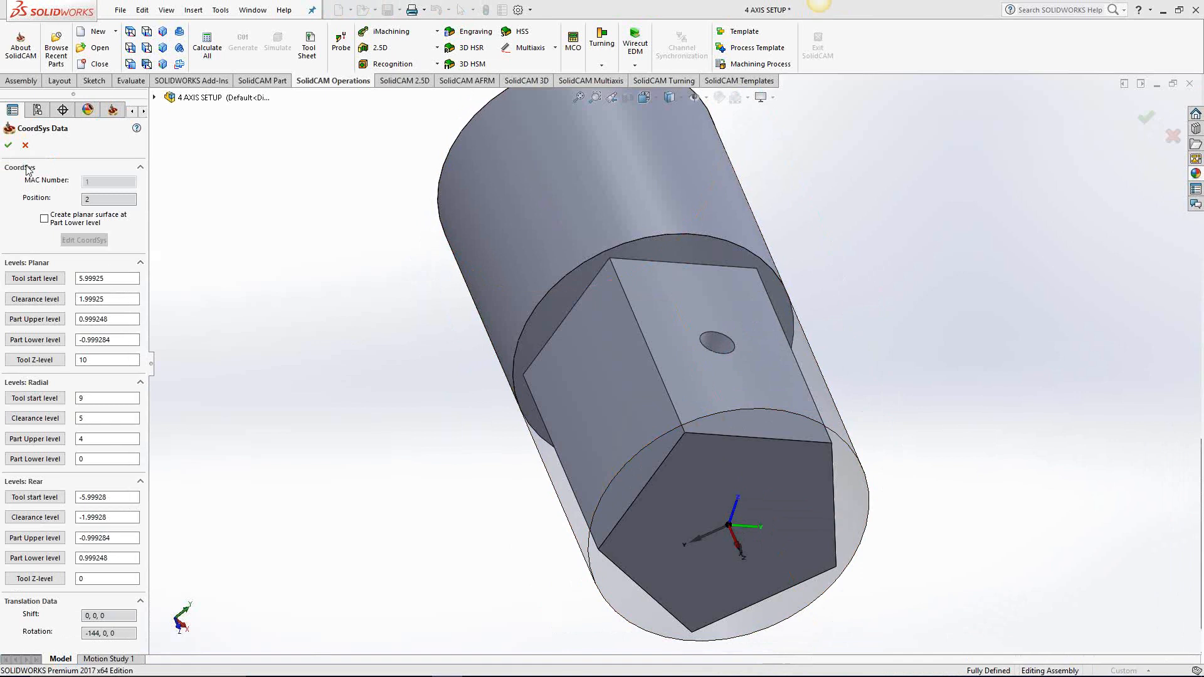
left_click(8, 146)
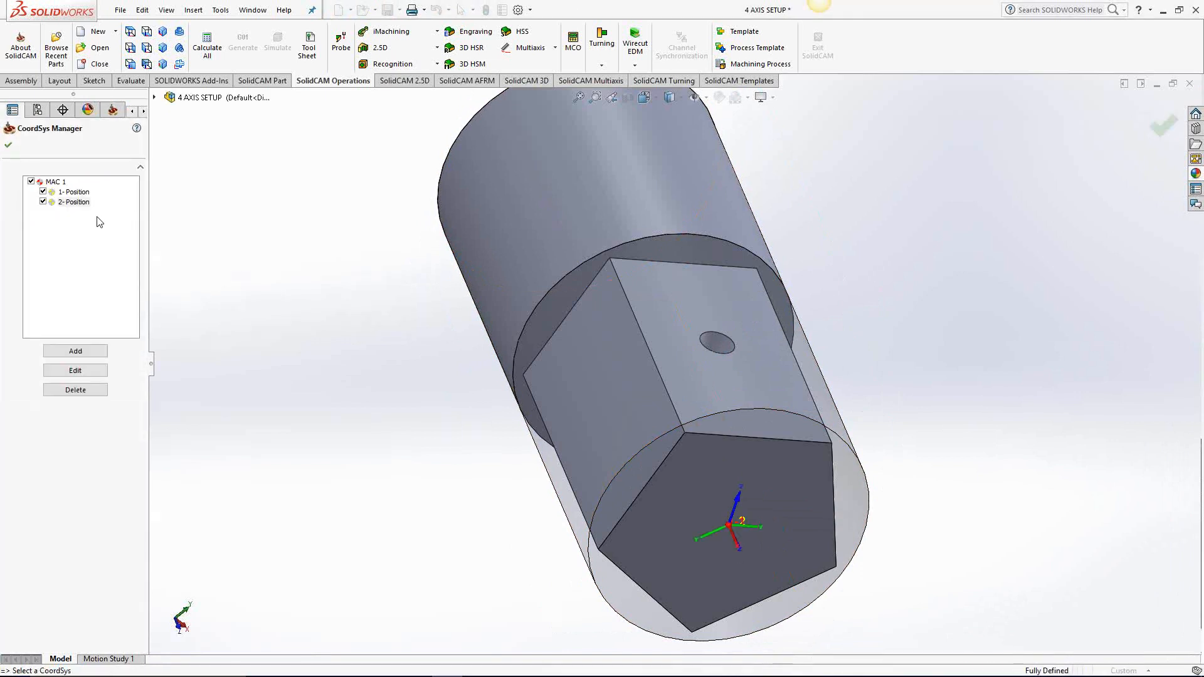
left_click(8, 146)
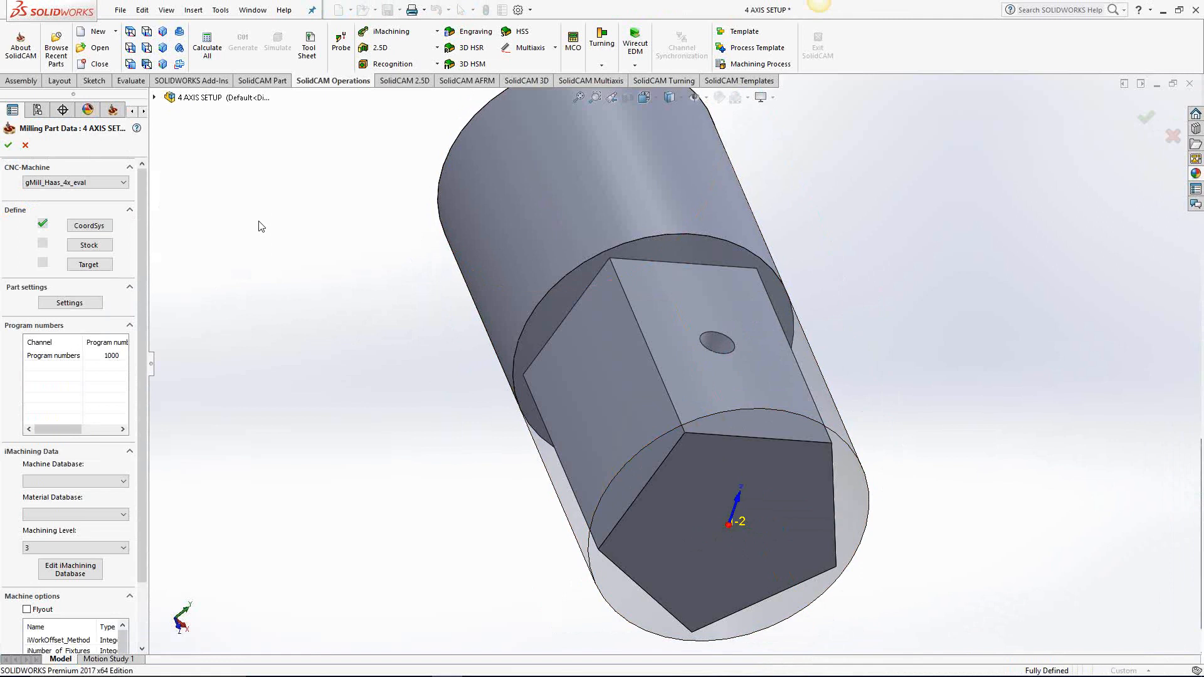
Define the stock as a 3D Model, using the transparent cylindrical body around the part
left_click(90, 245)
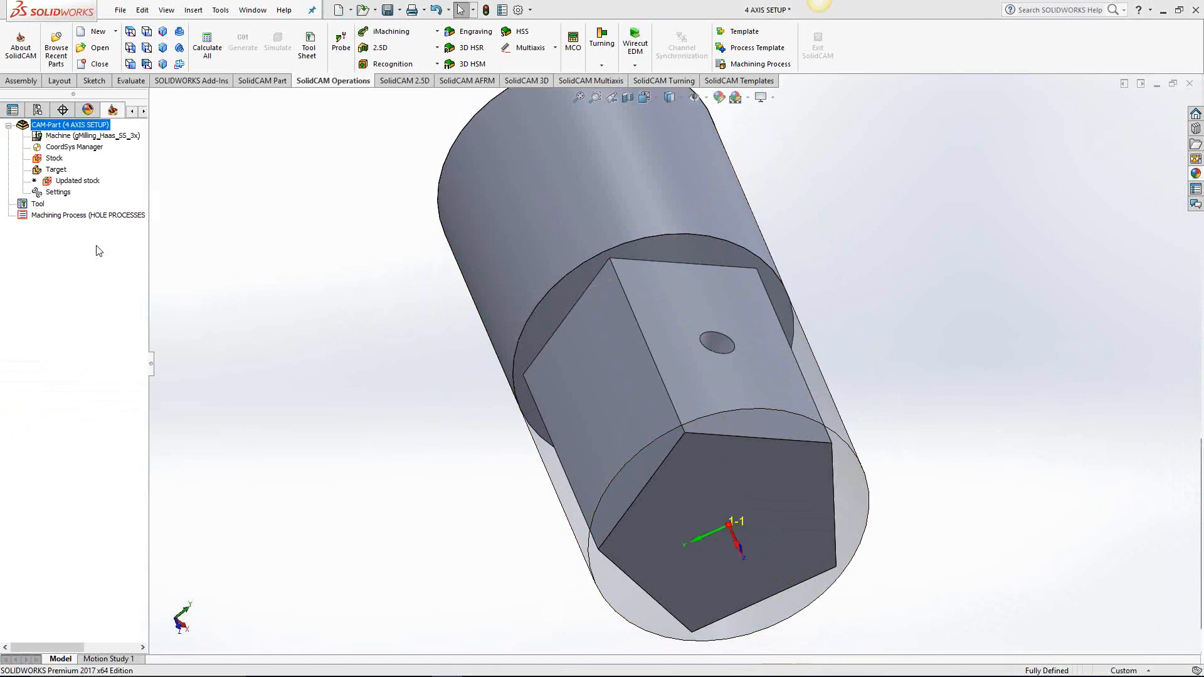
left_click(134, 237)
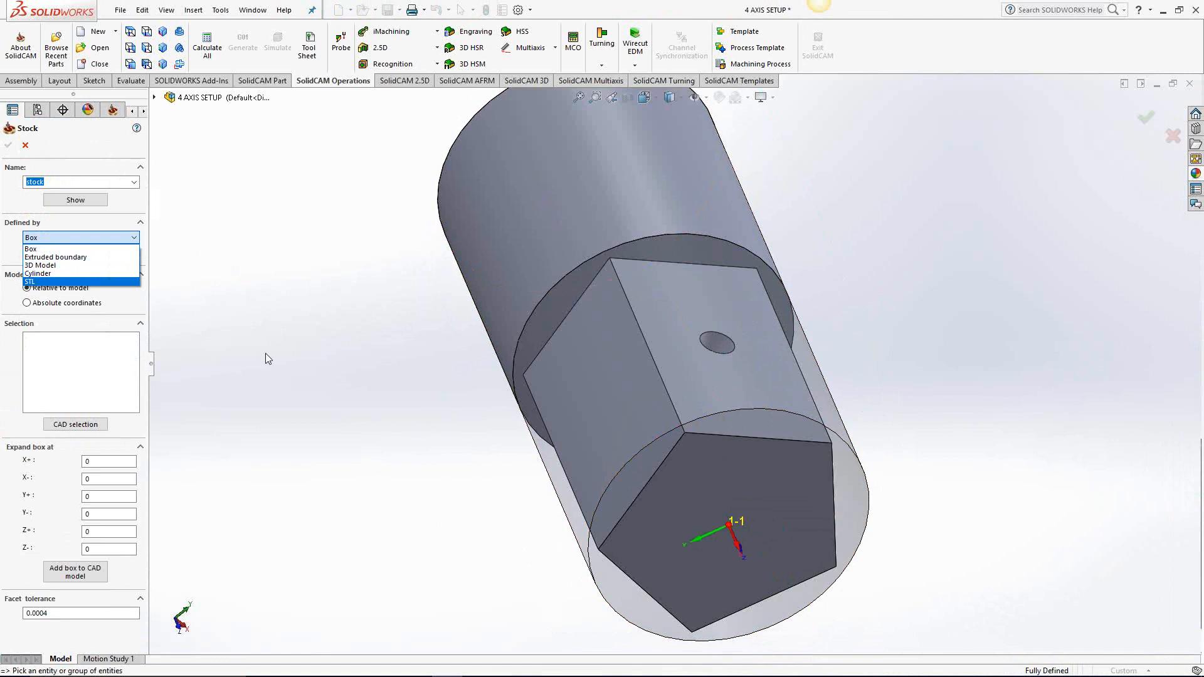
left_click(63, 264)
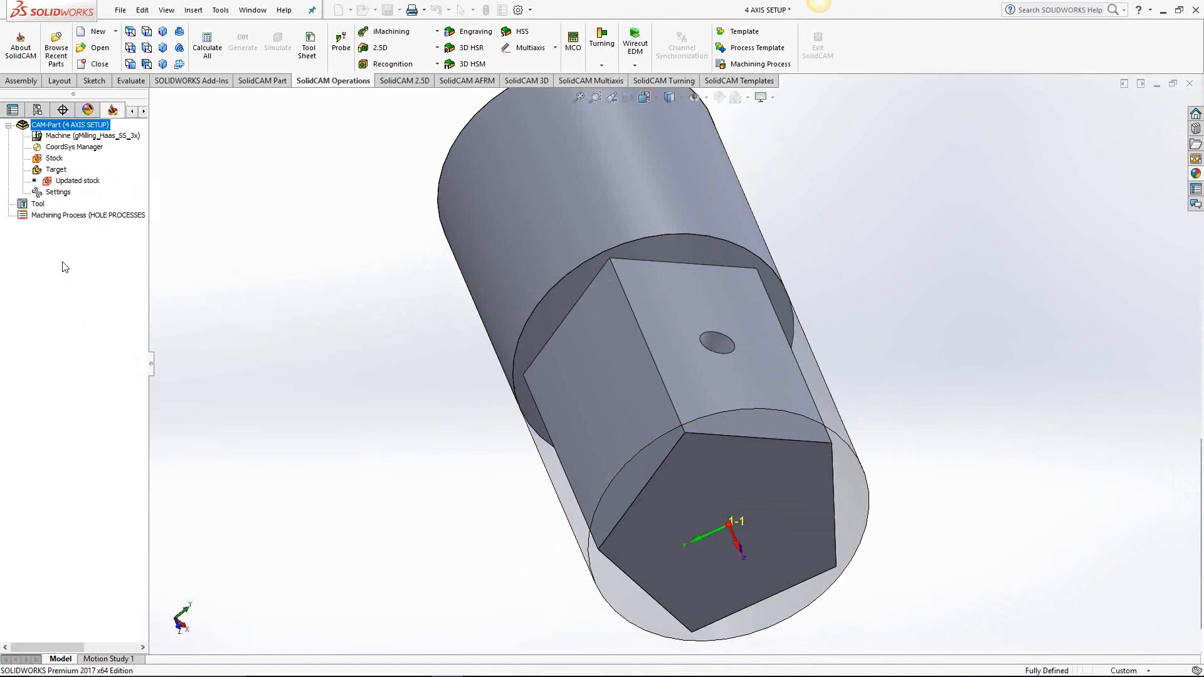
left_click(860, 499)
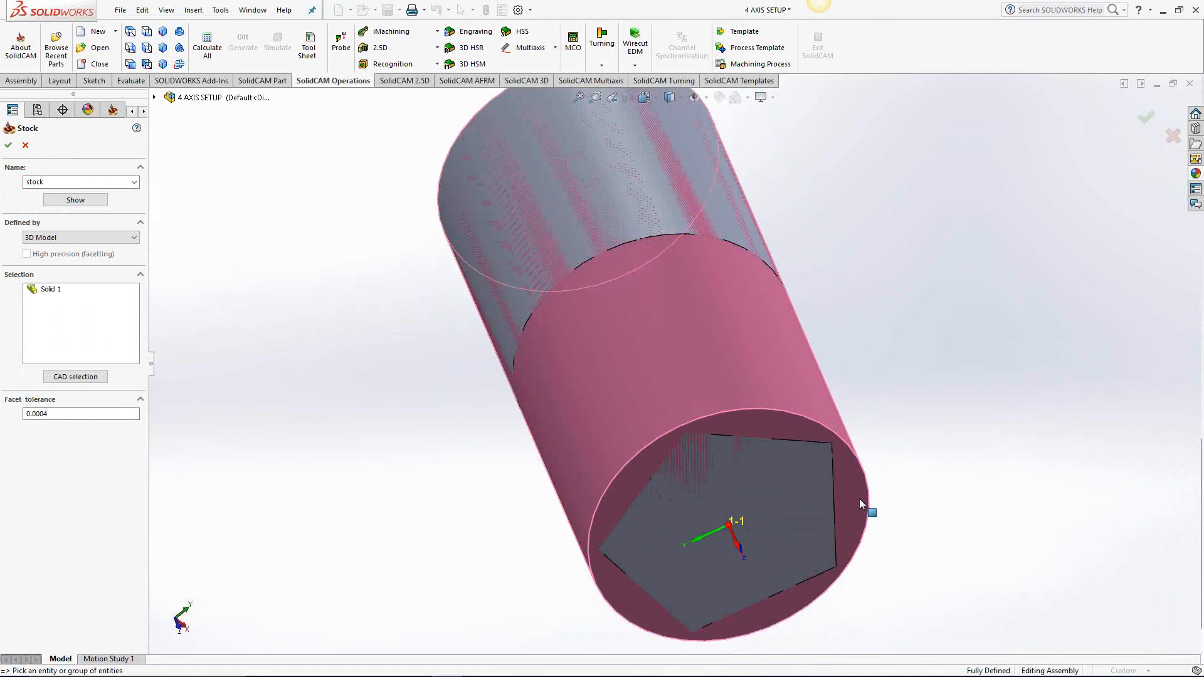
left_click(8, 145)
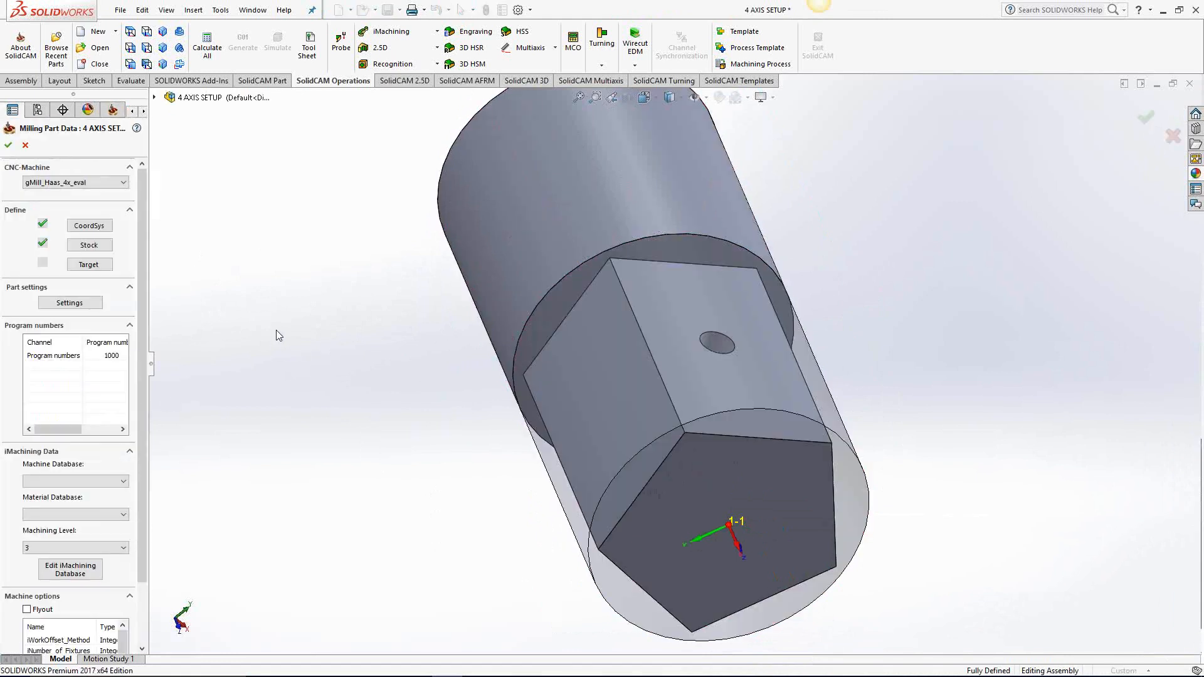
Define the target from the pentagonal part body, selecting it through the stock body, and accept the milling part data
left_click(98, 269)
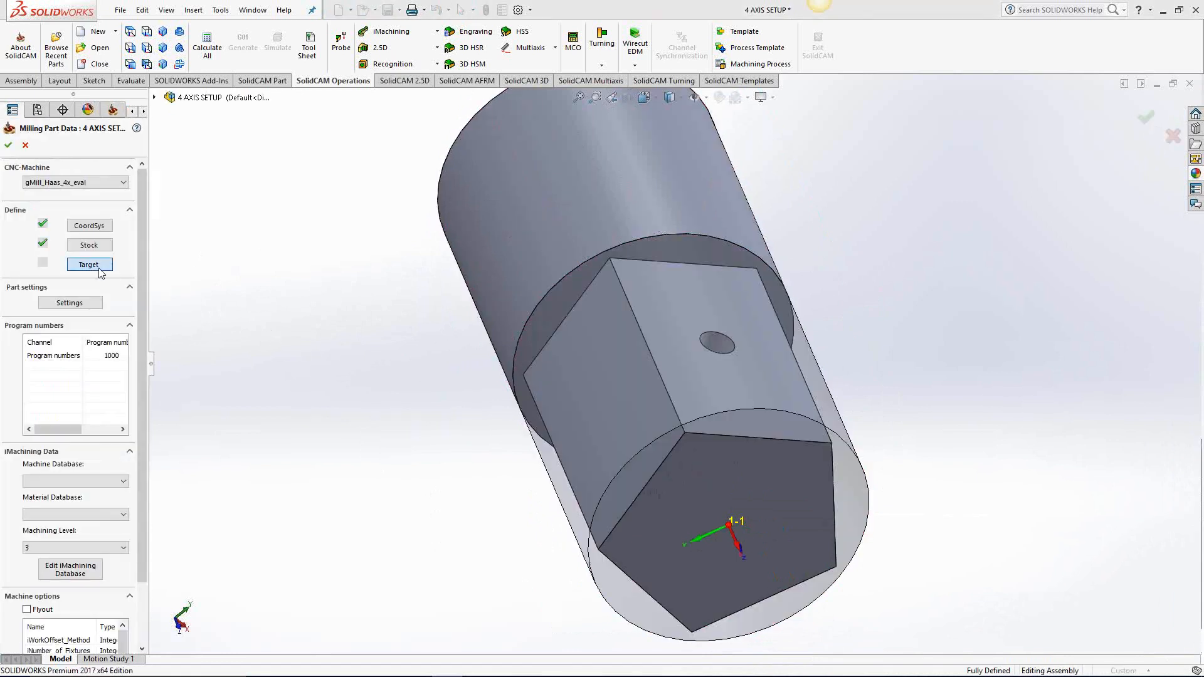
right_click(699, 578)
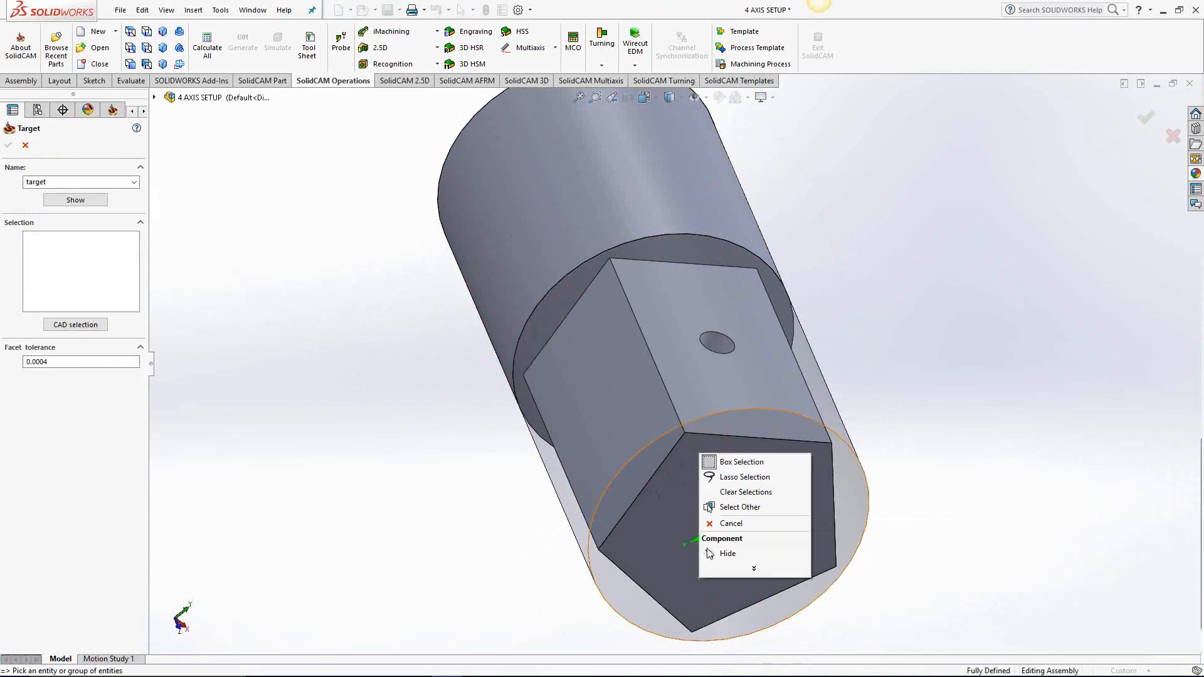
left_click(703, 508)
left_click(703, 510)
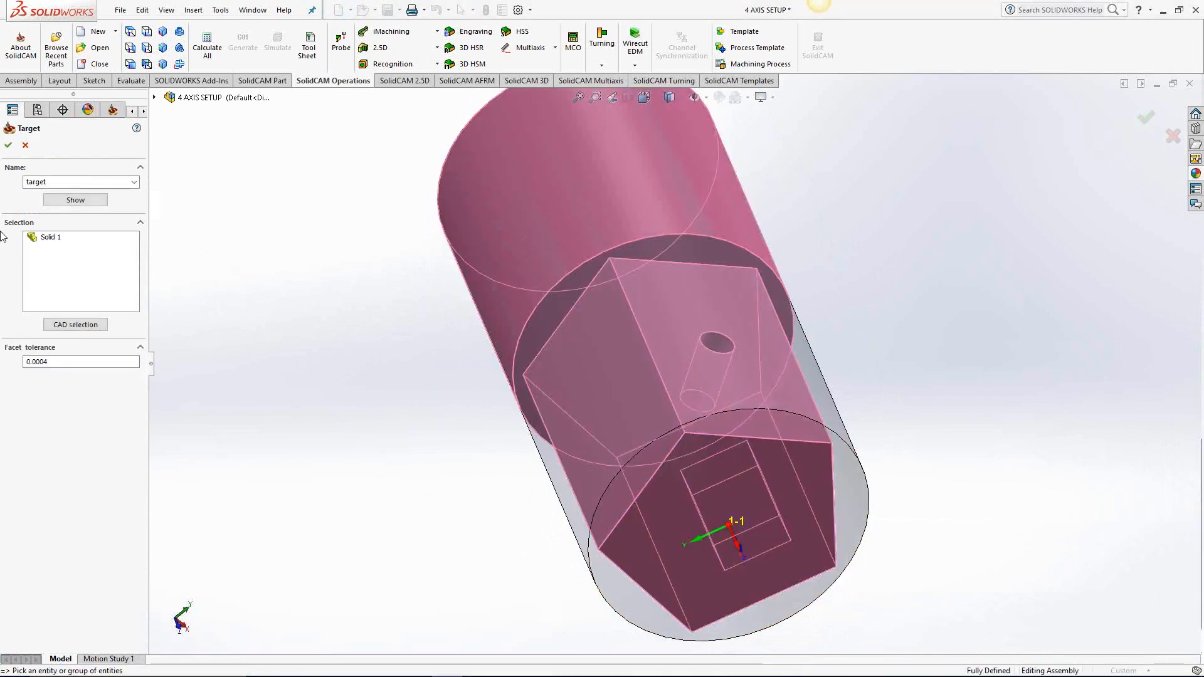
left_click(8, 146)
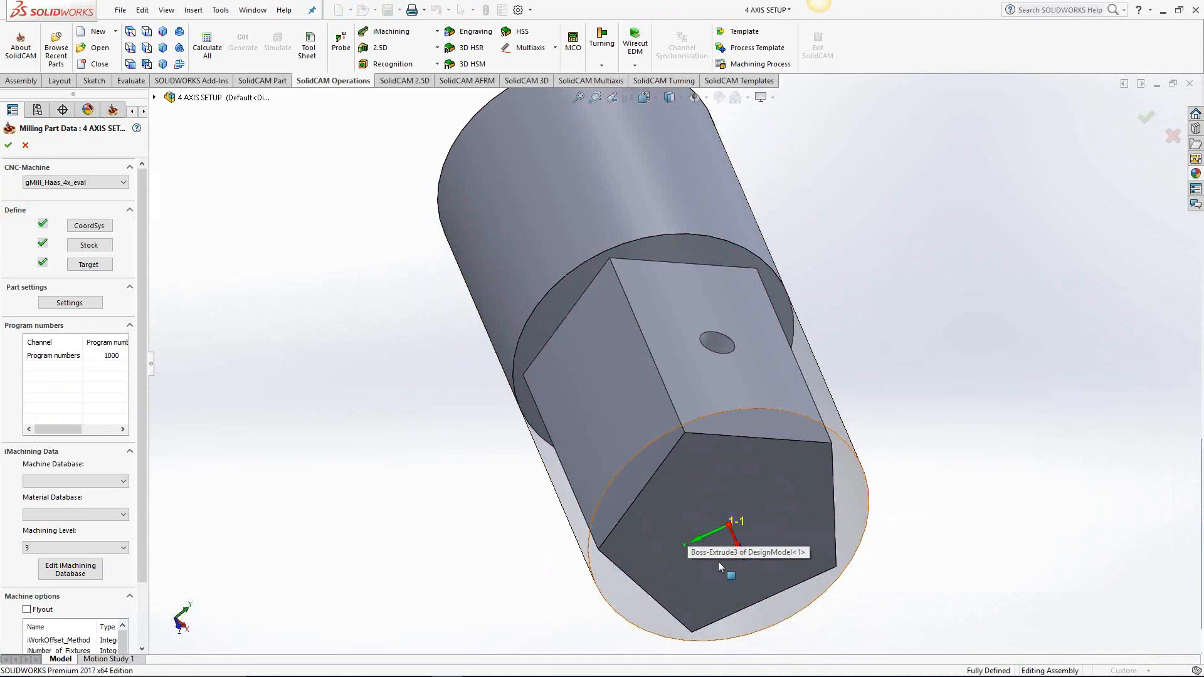
middle_click_drag(289, 436, 569, 376)
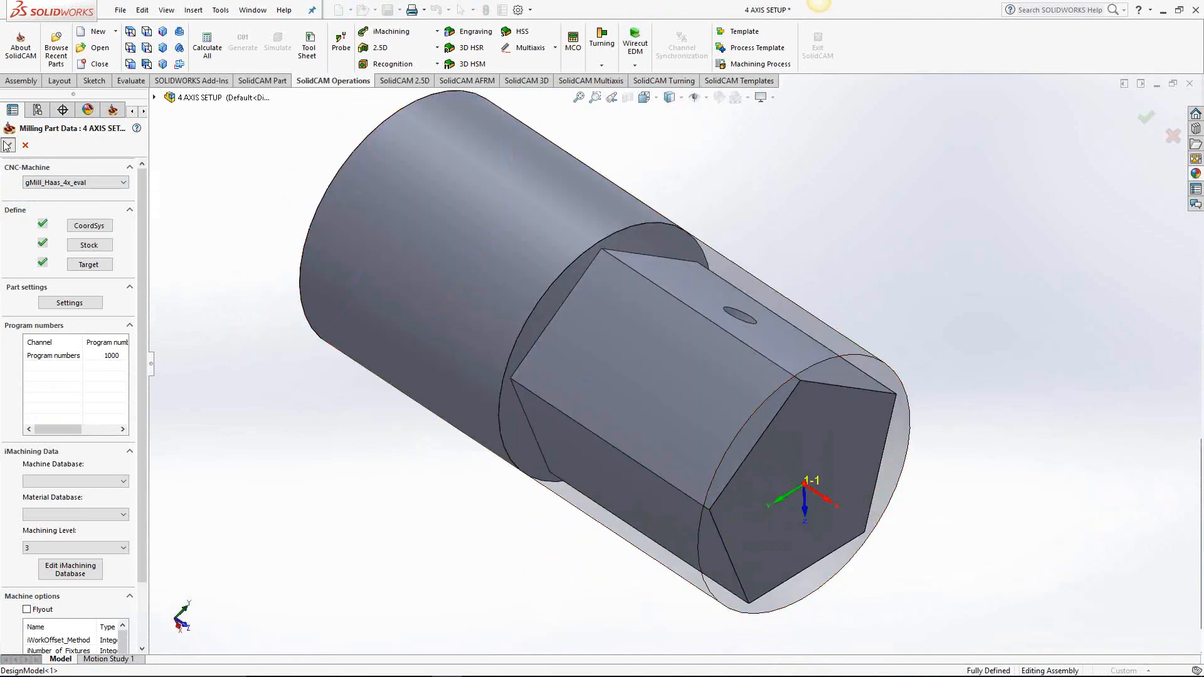
left_click(82, 298)
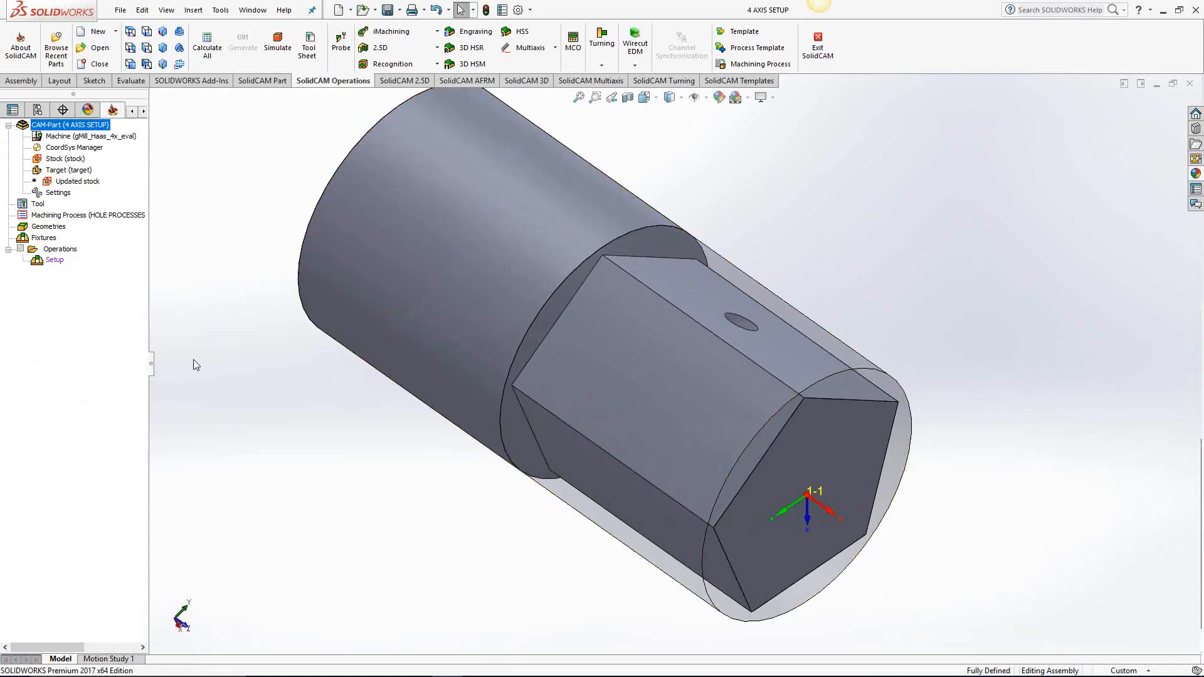
Hide the Stock solid body by editing the DesignModel component in the assembly, return to the CAM tree and save the assembly
left_click_drag(151, 368, 240, 367)
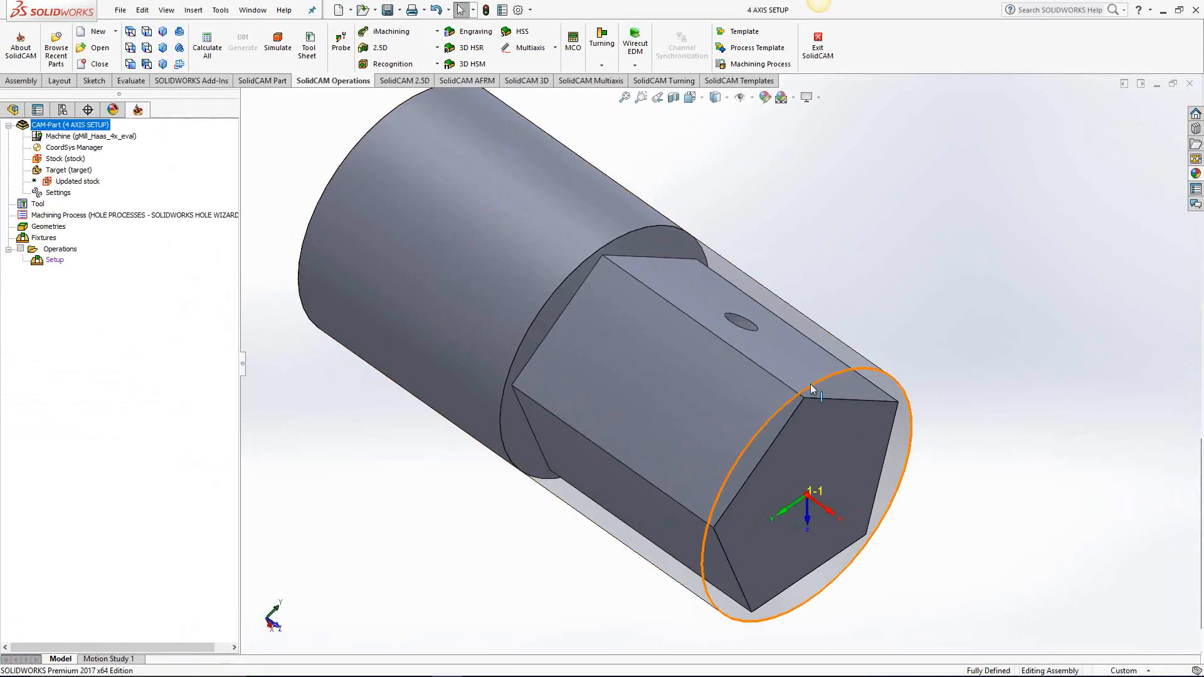
left_click(19, 112)
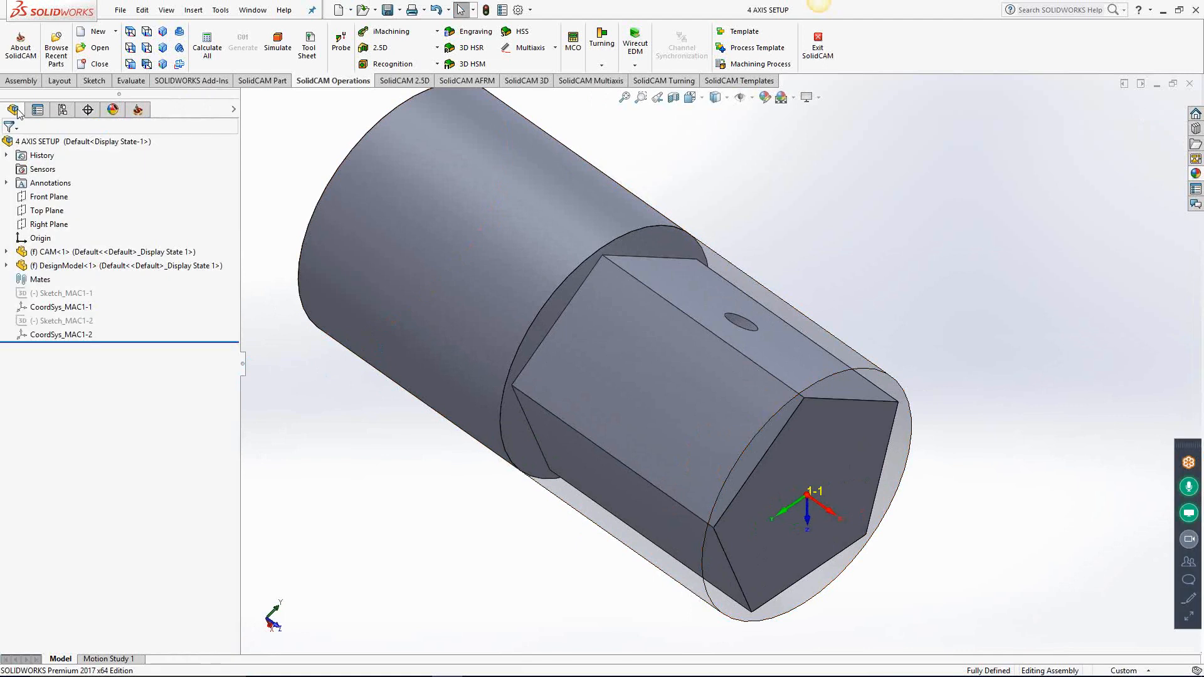
right_click(36, 266)
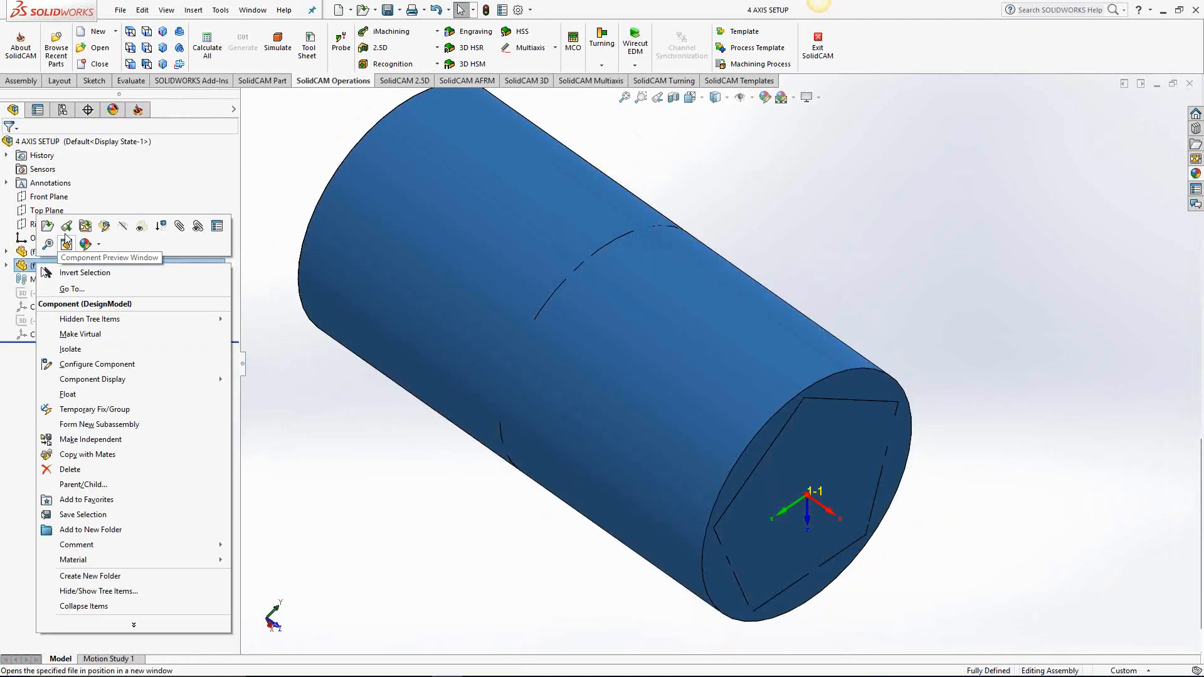
left_click(104, 228)
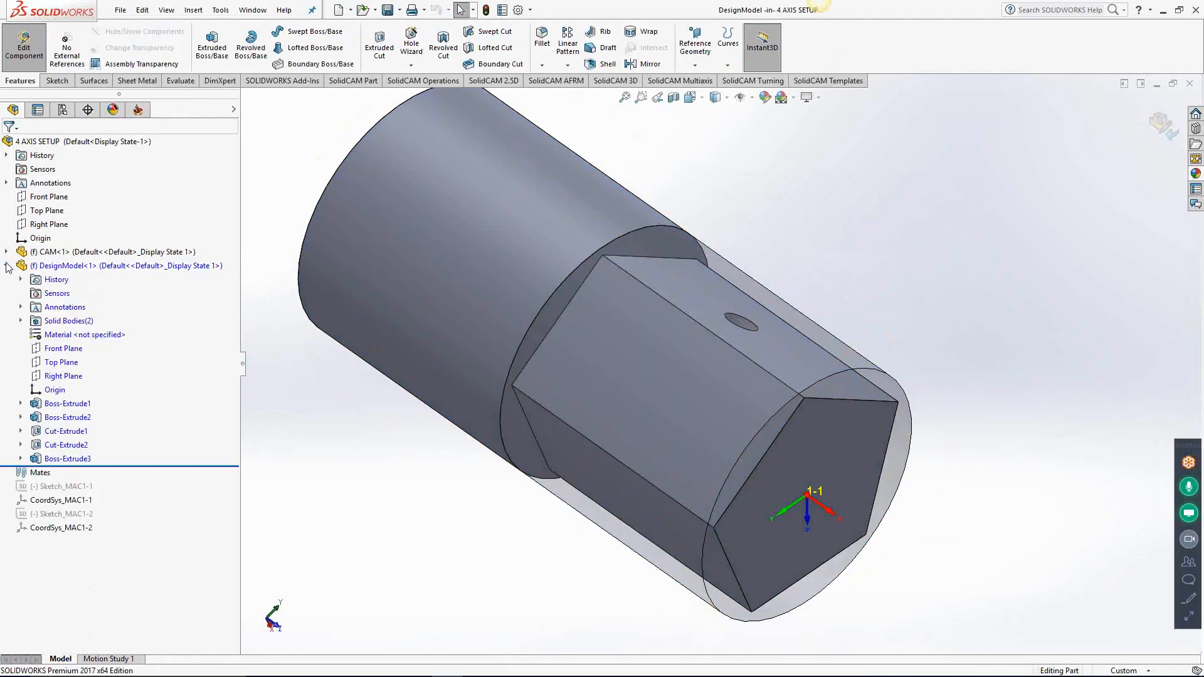
left_click(21, 320)
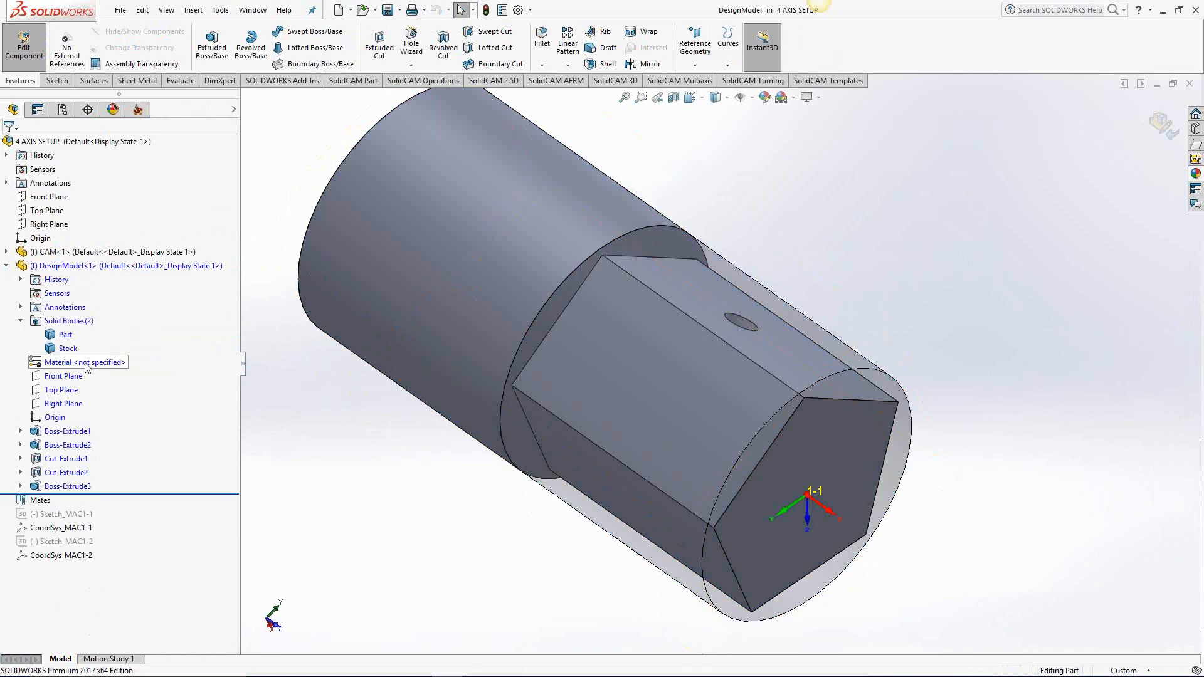
right_click(68, 349)
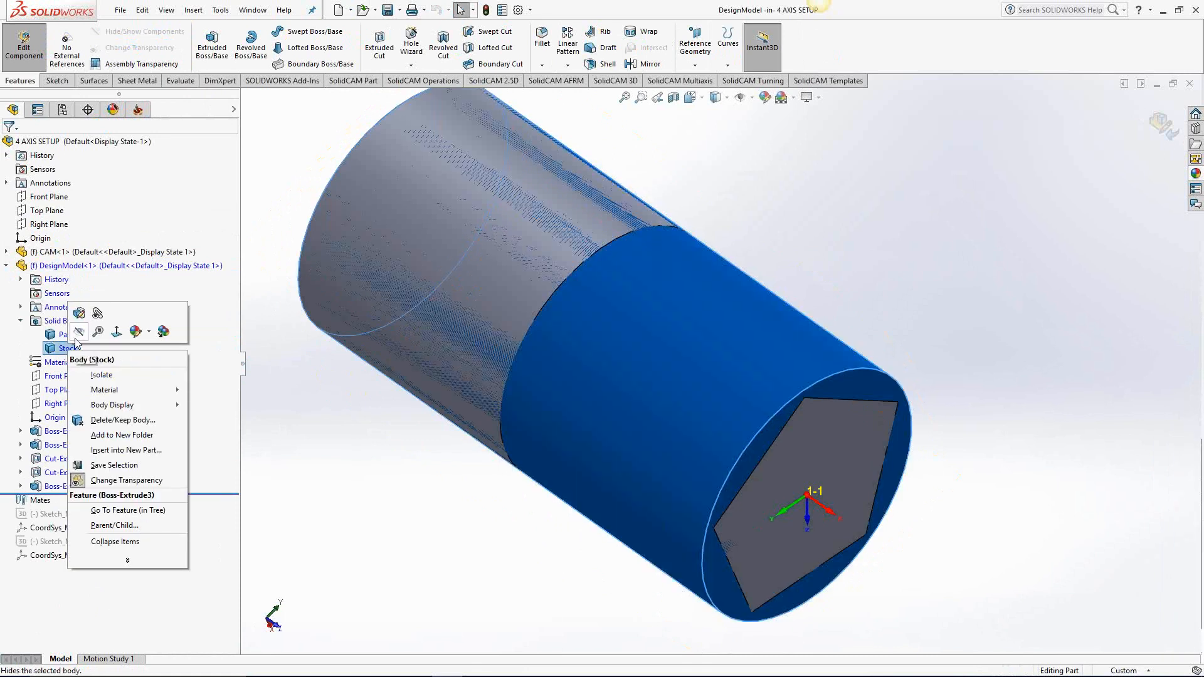
left_click(79, 332)
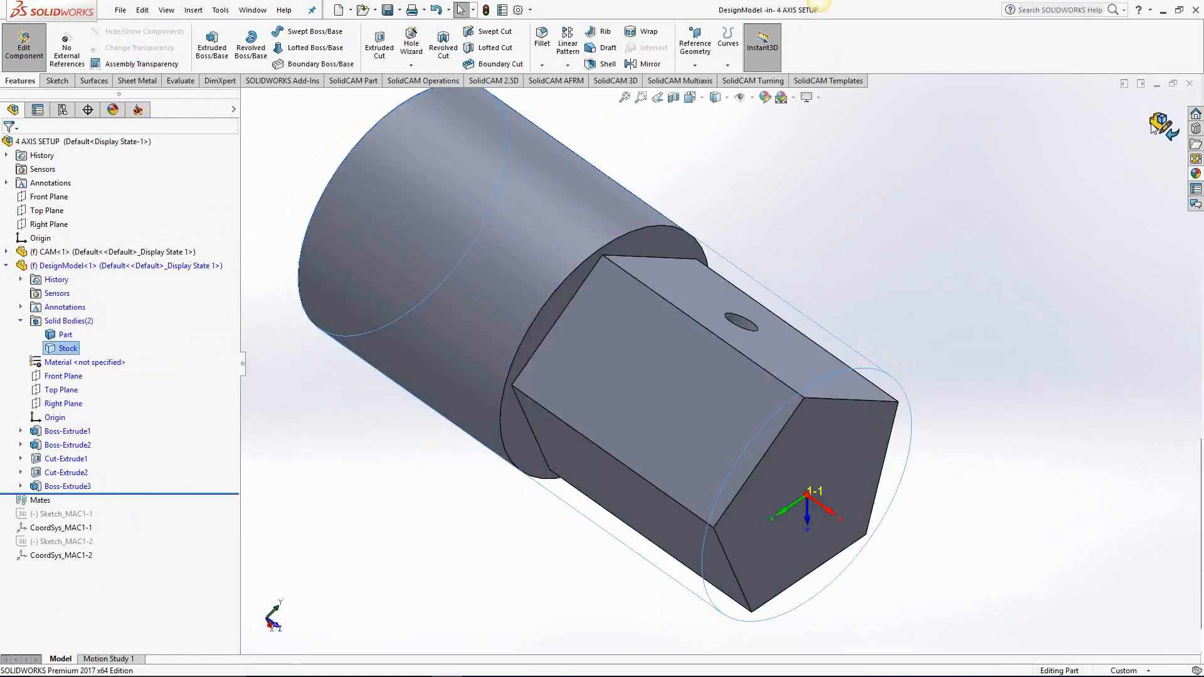
left_click(1156, 126)
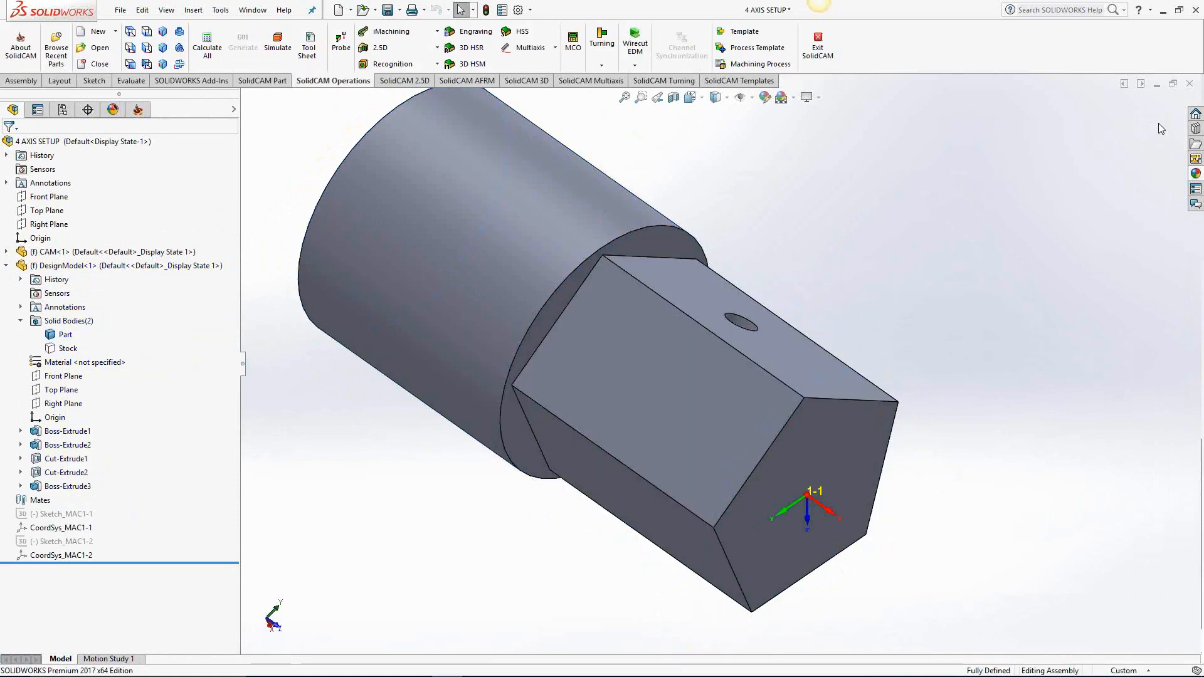
left_click(138, 111)
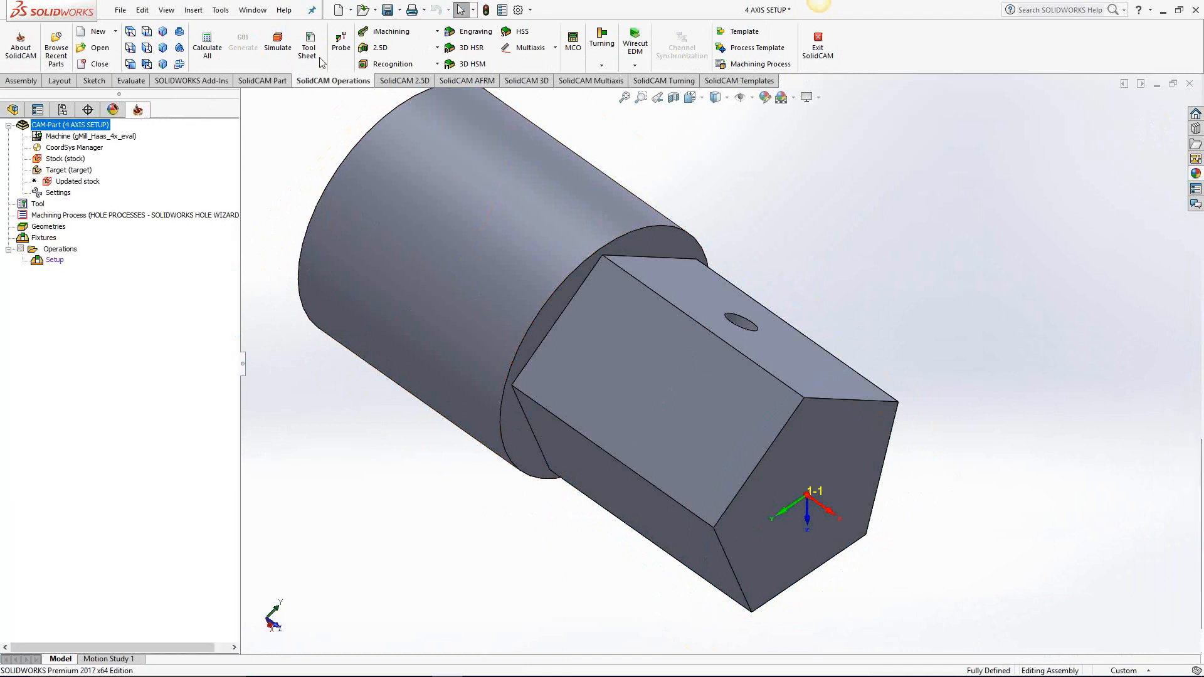
left_click(388, 9)
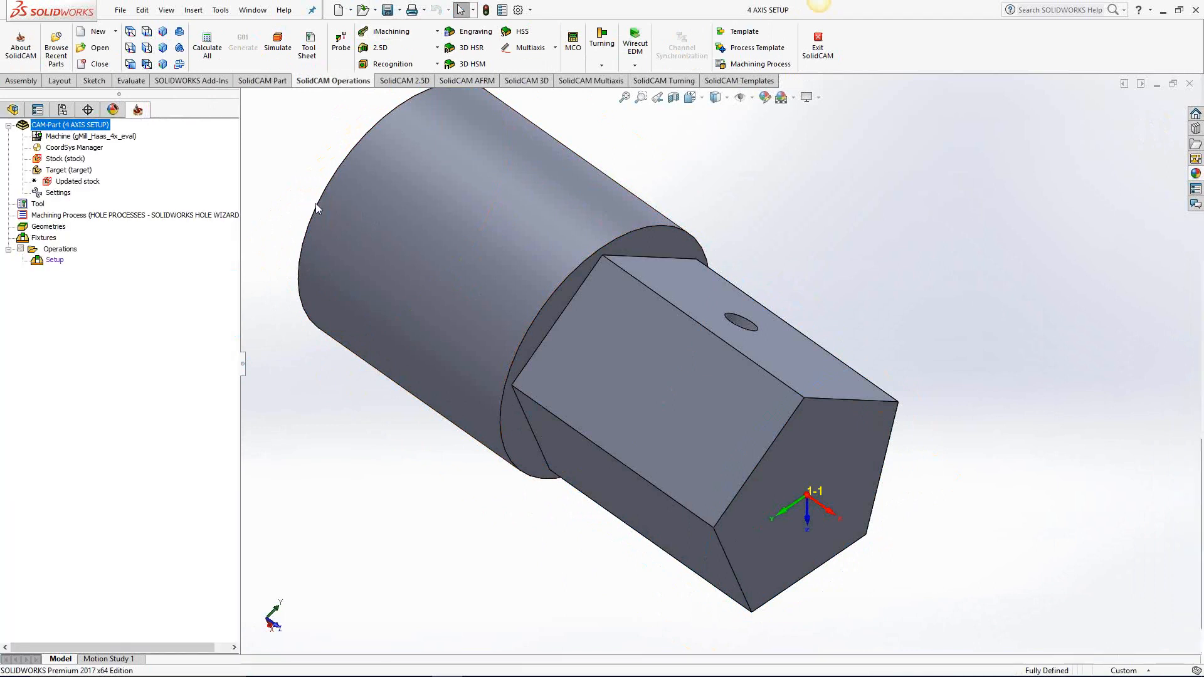
Add a Pocket milling operation under Setup for the rectangular pocket
middle_click_drag(417, 444, 628, 226)
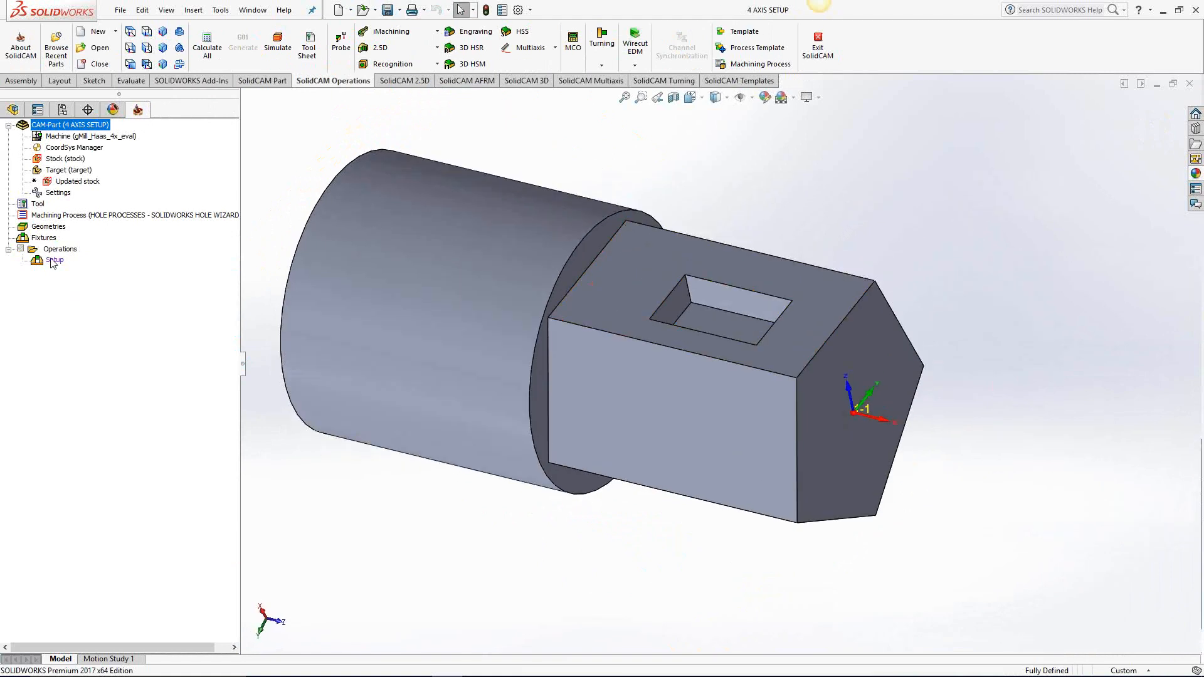
right_click(53, 262)
mouse_move(190, 402)
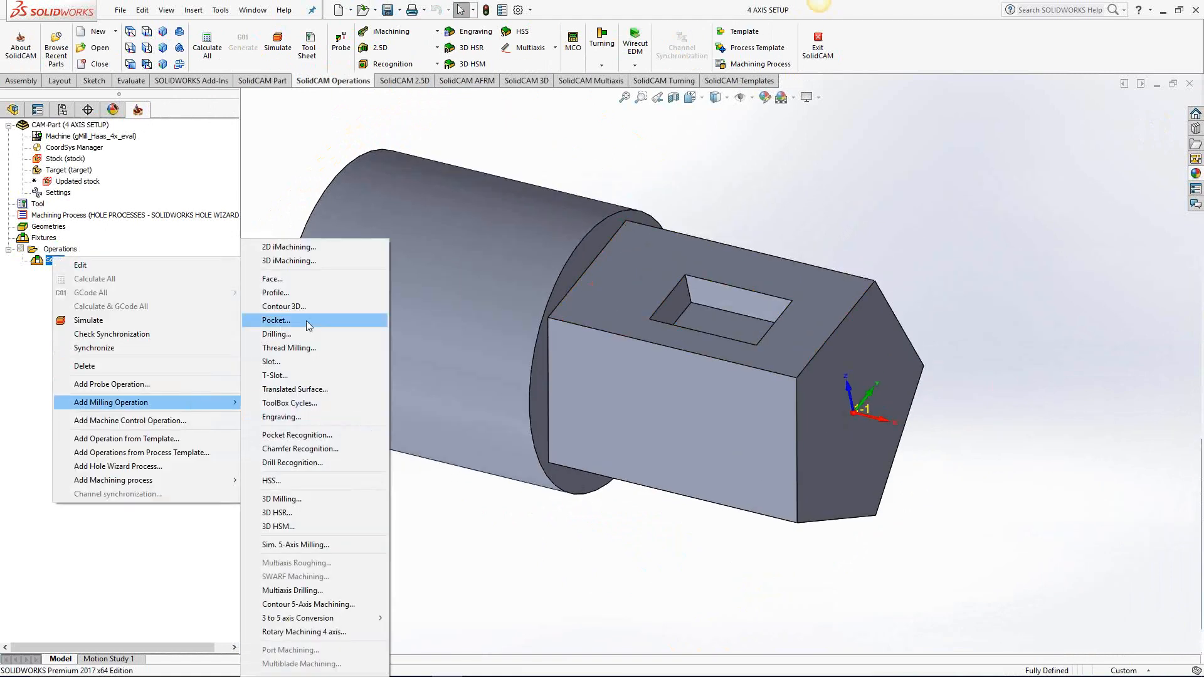
left_click(286, 320)
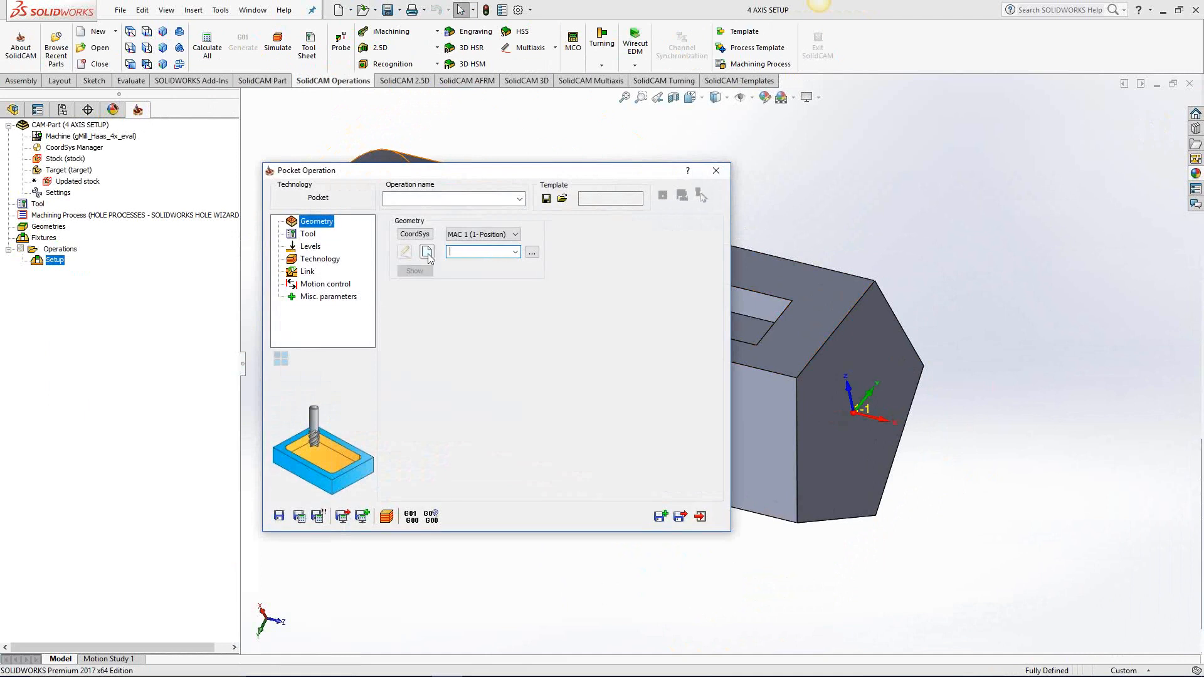
Define the pocket operation's geometry as a closed chain from the long floor edge of the rectangular pocket, using Constant Z Propagation
left_click(427, 253)
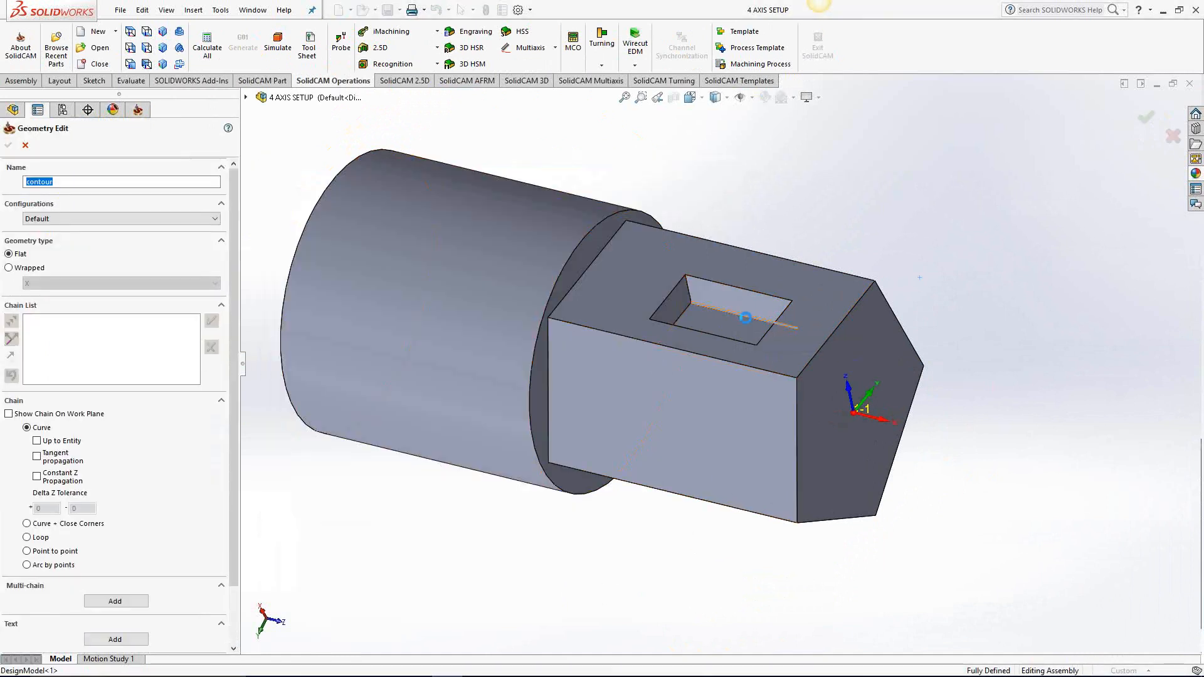
left_click(746, 318)
left_click(73, 477)
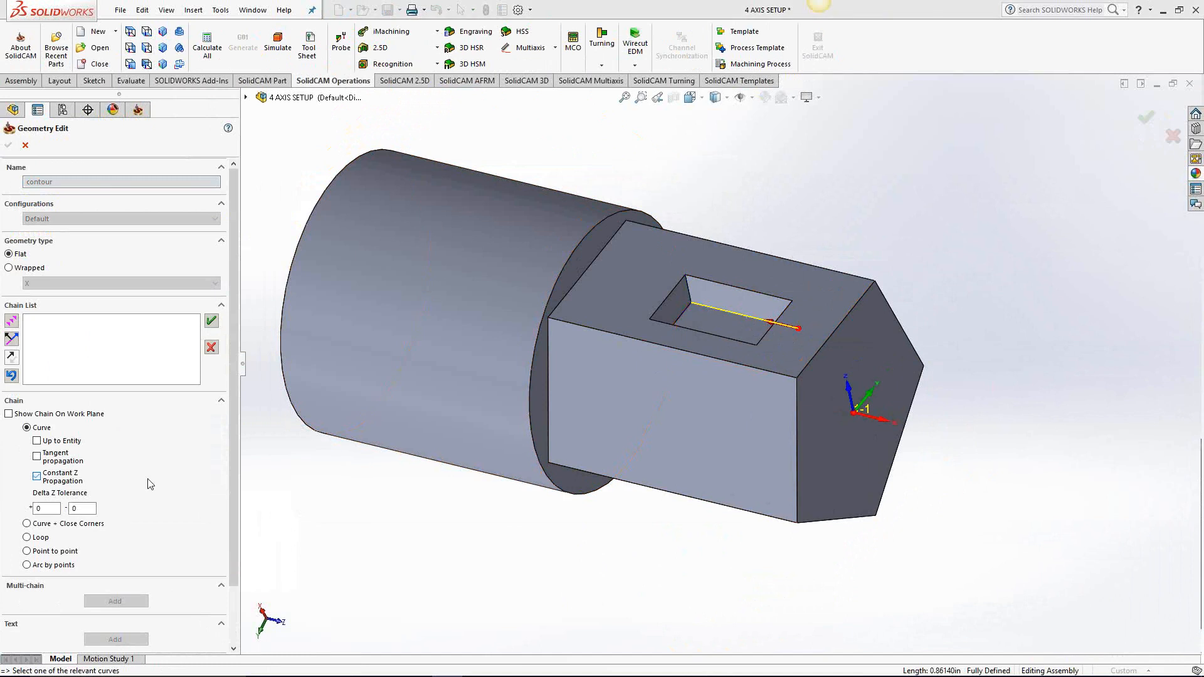
left_click(149, 479)
left_click(8, 145)
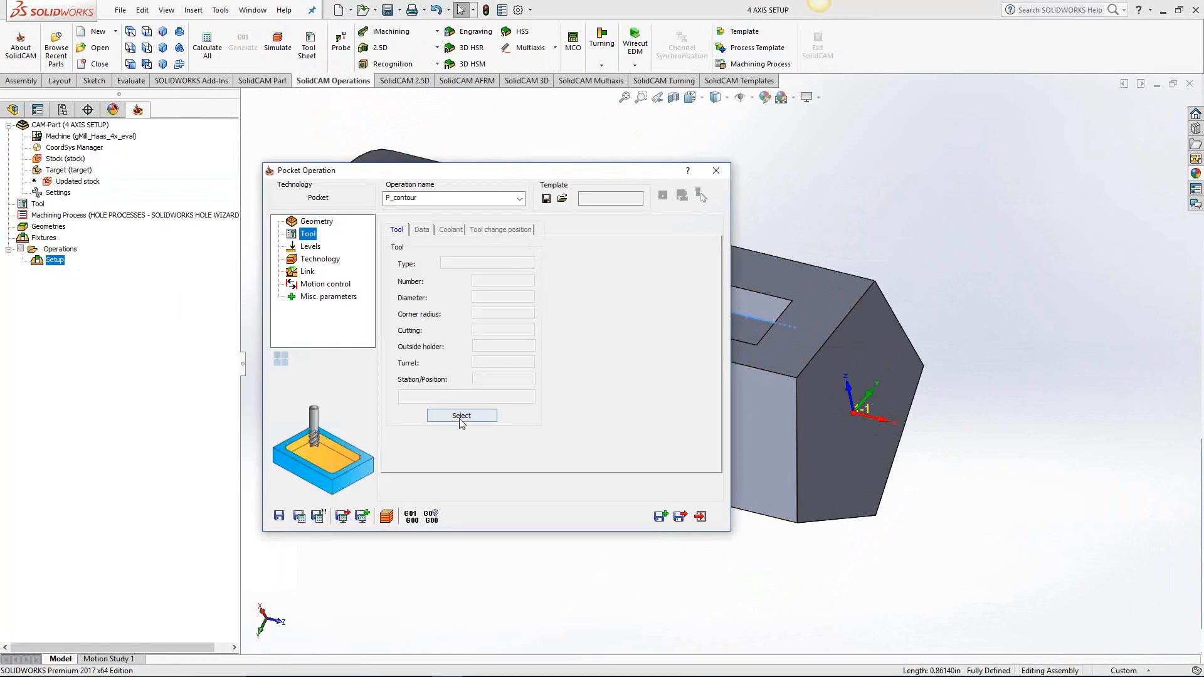
Add an end mill with a 0.25 inch diameter as tool 1 and assign it to the pocket operation
left_click(460, 419)
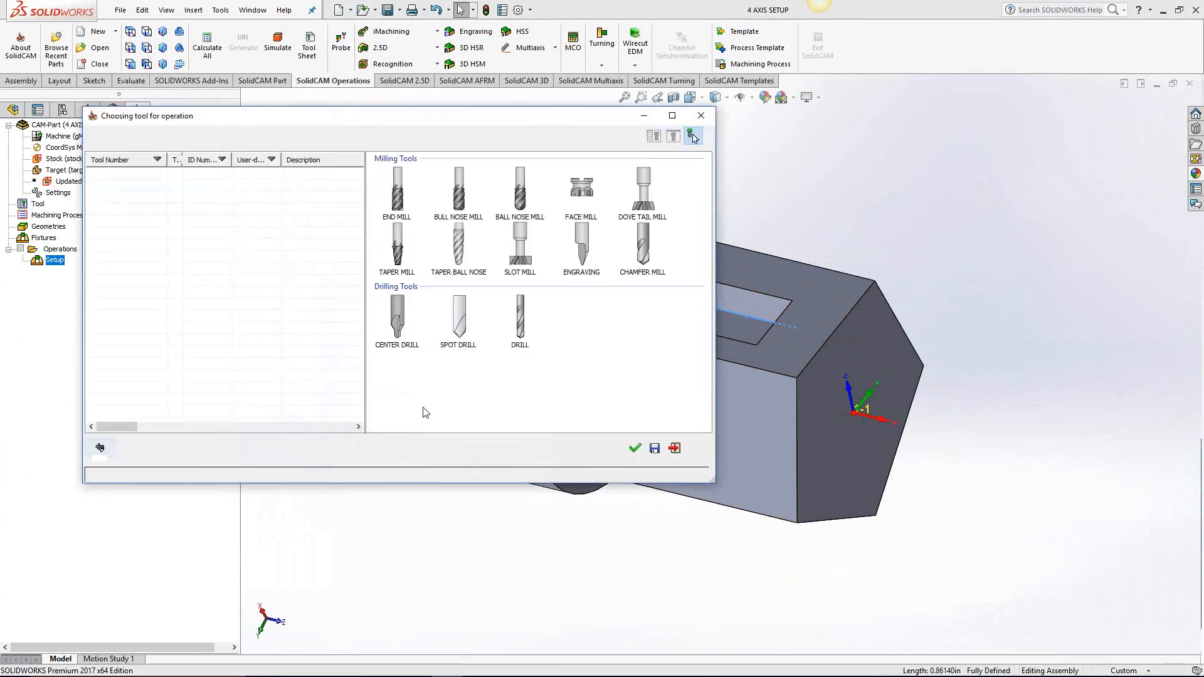
left_click(399, 191)
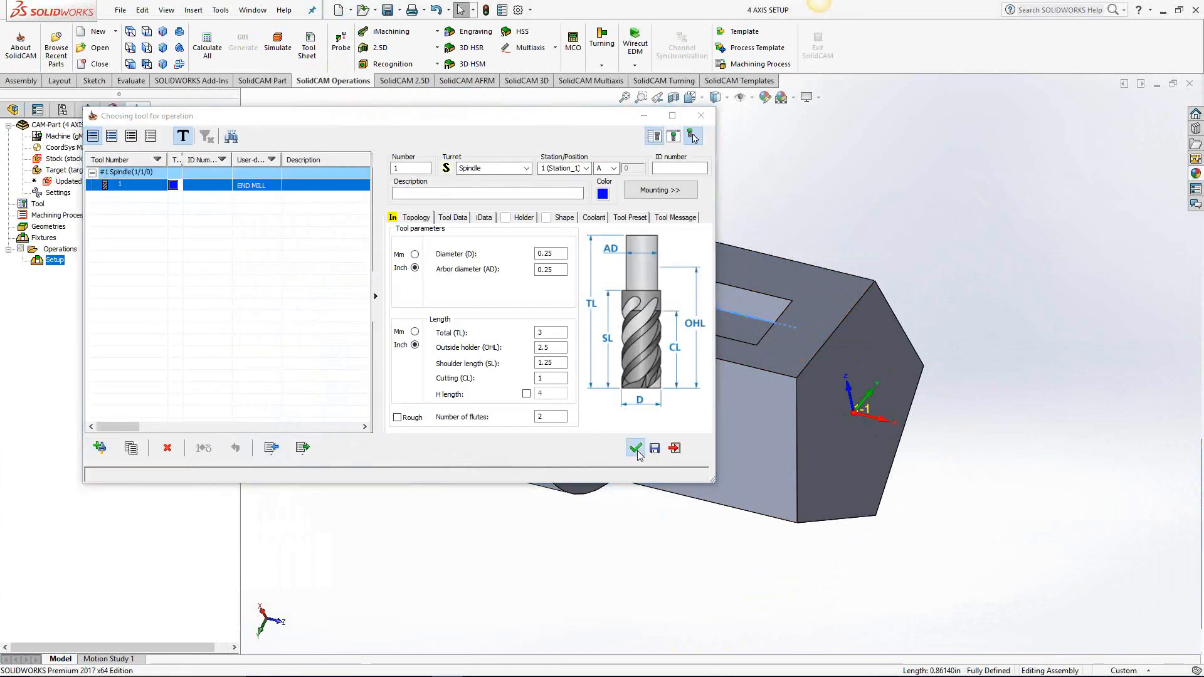
left_click(635, 448)
Set the pocket depth by picking the floor face of the rectangular pocket as the lower level
left_click(307, 248)
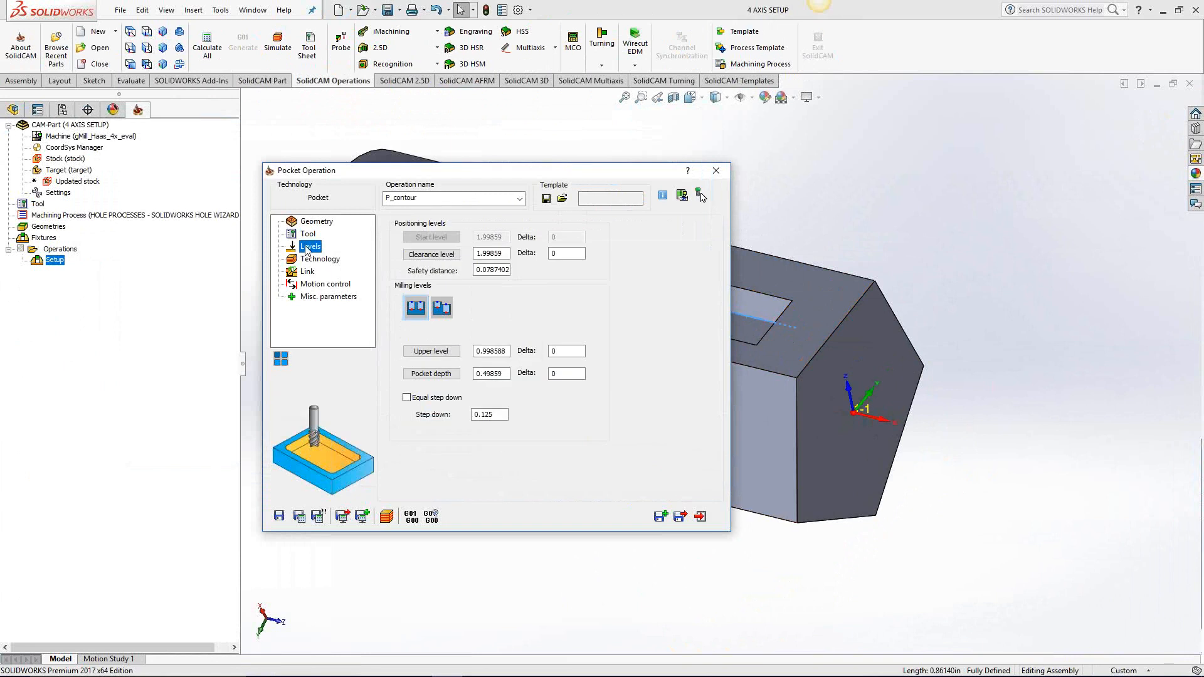
left_click(439, 374)
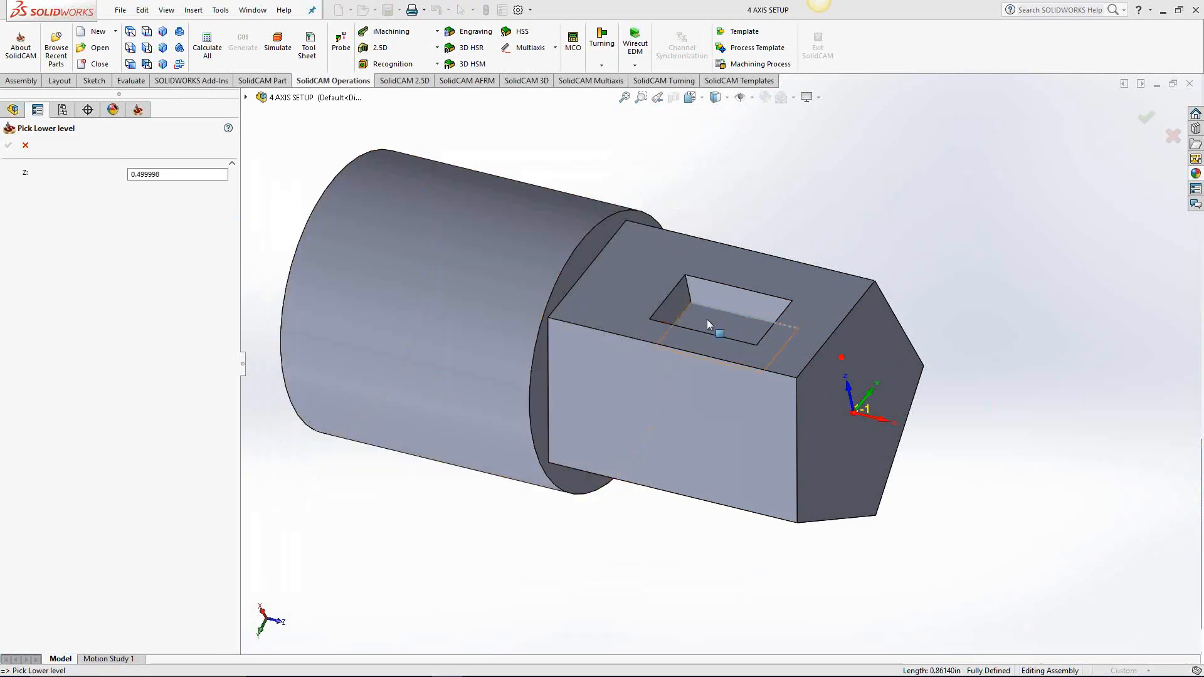
left_click(706, 319)
left_click(8, 145)
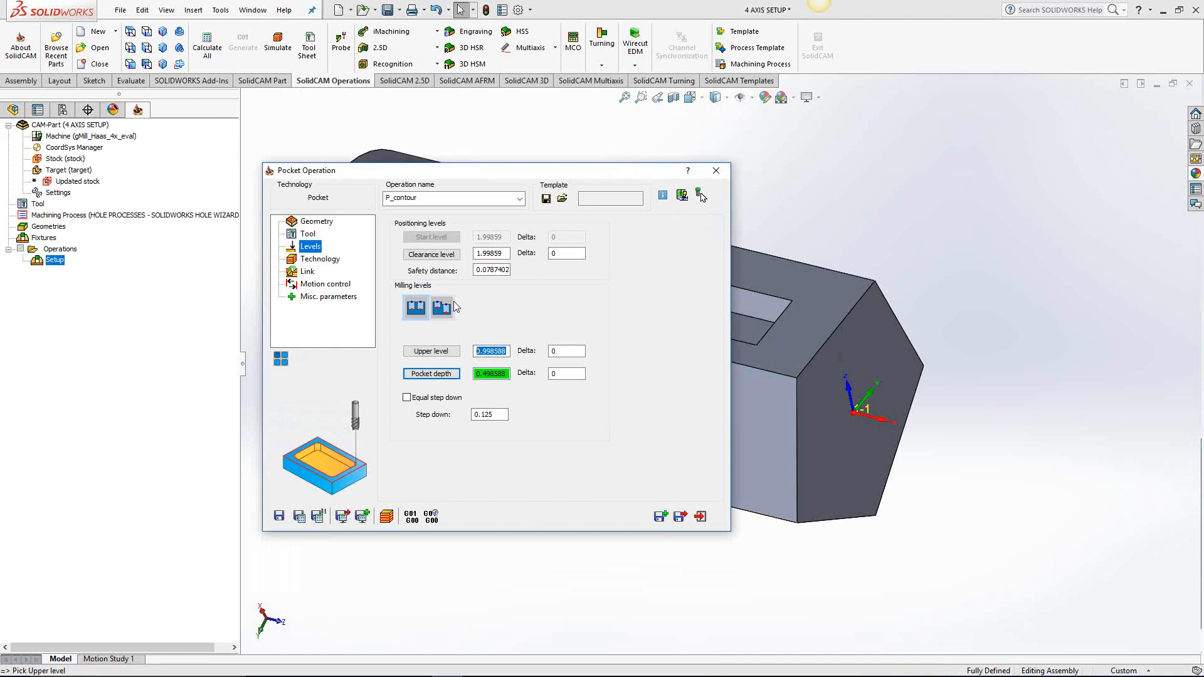
Set the pocket operation's upper level to 1, then save, calculate and close the operation
type("1")
left_click(299, 516)
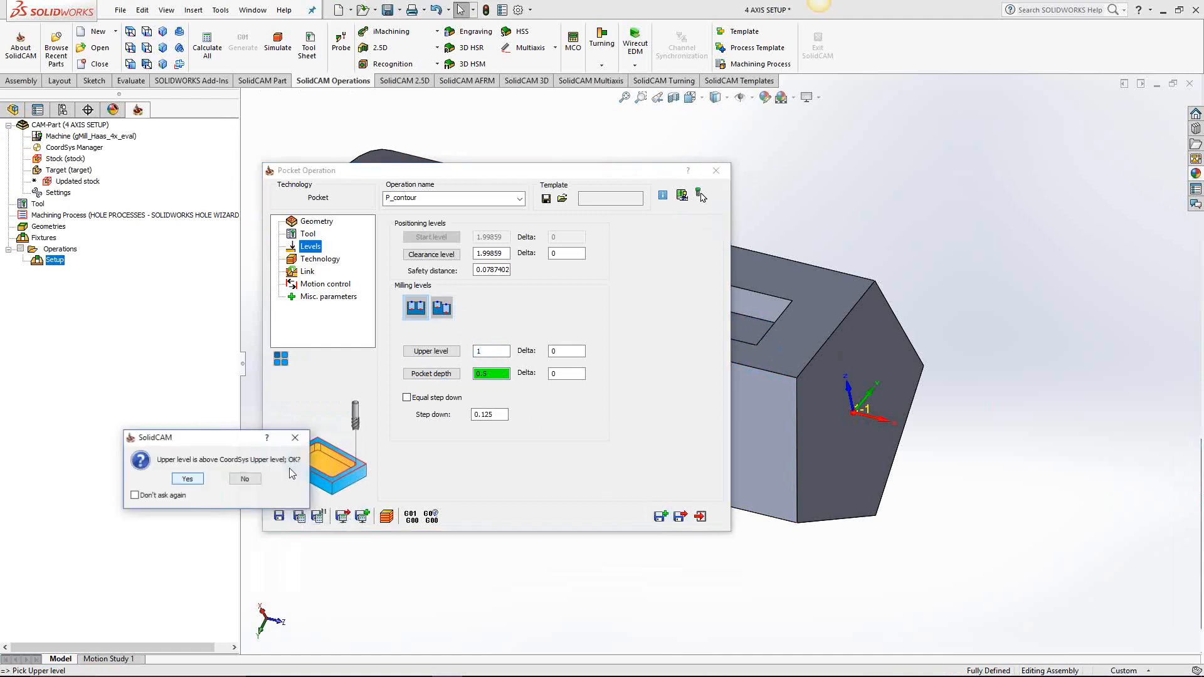
left_click(187, 479)
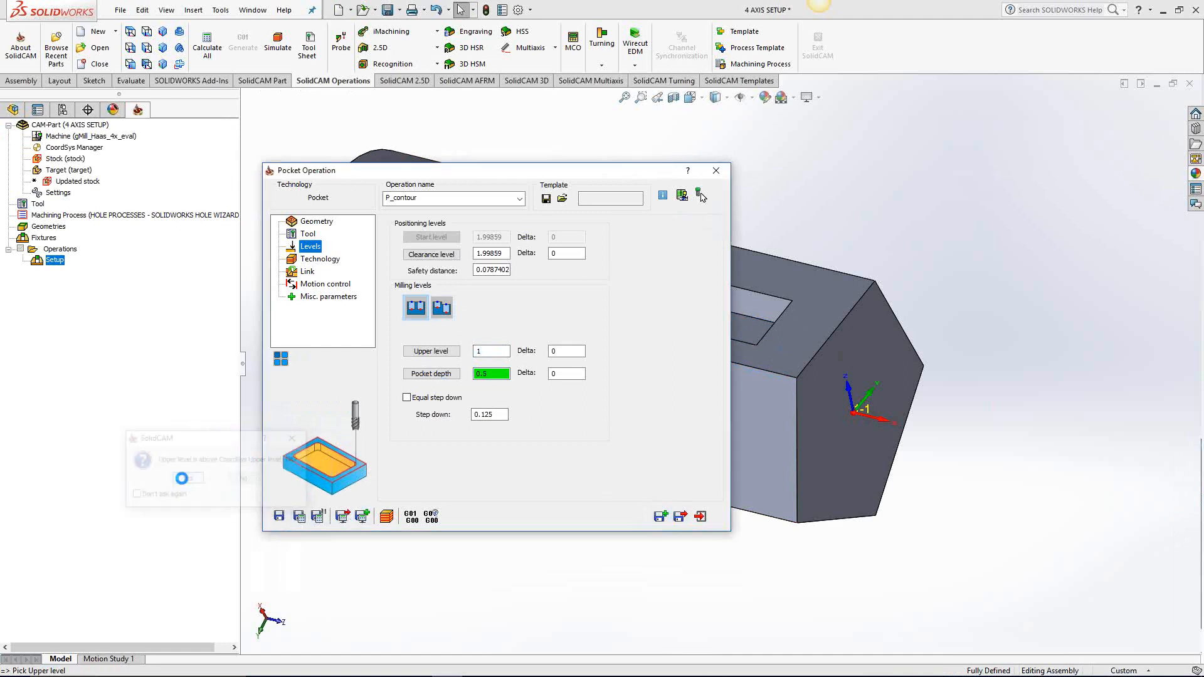
left_click(701, 518)
Add a Drilling operation after the pocket operation and assign it to coordinate system MAC 1 (2- Position)
middle_click_drag(705, 436, 788, 323)
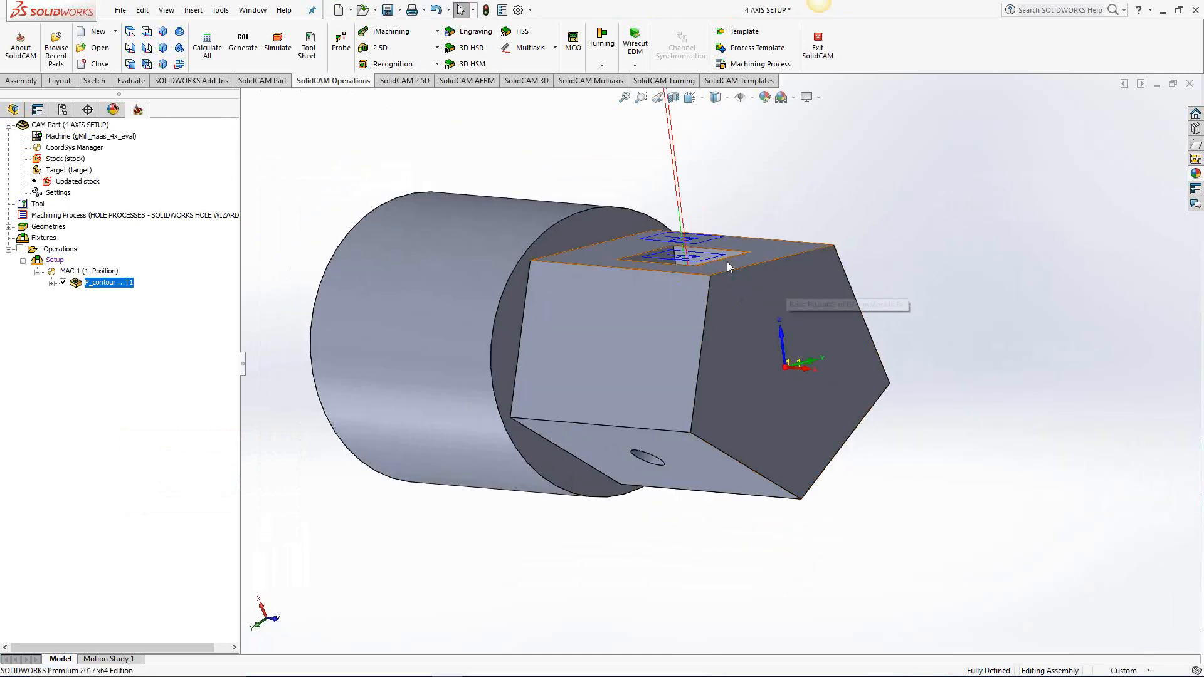
middle_click_drag(628, 382, 435, 292)
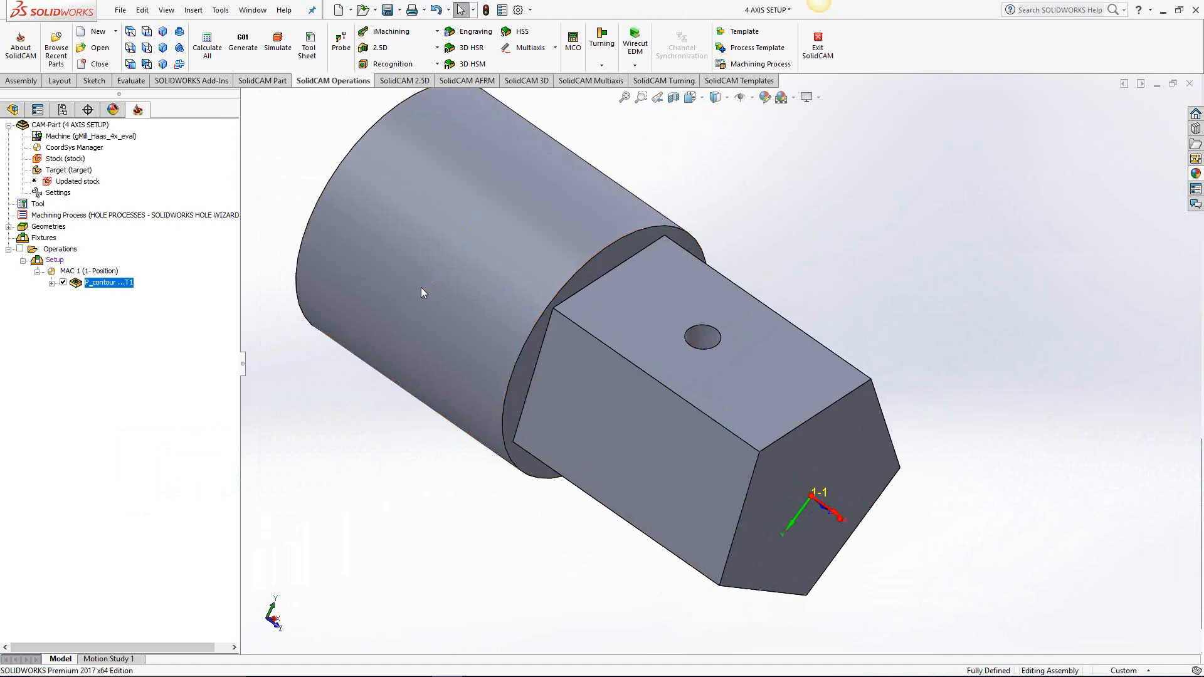
right_click(102, 282)
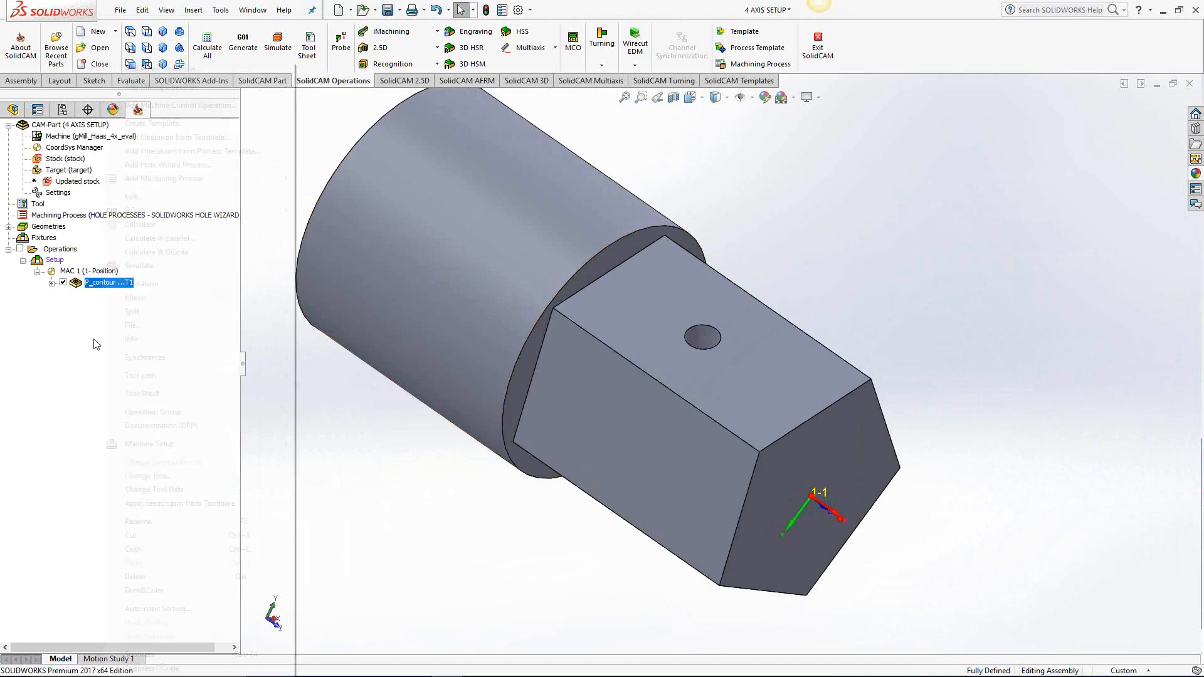
left_click(94, 343)
right_click(100, 288)
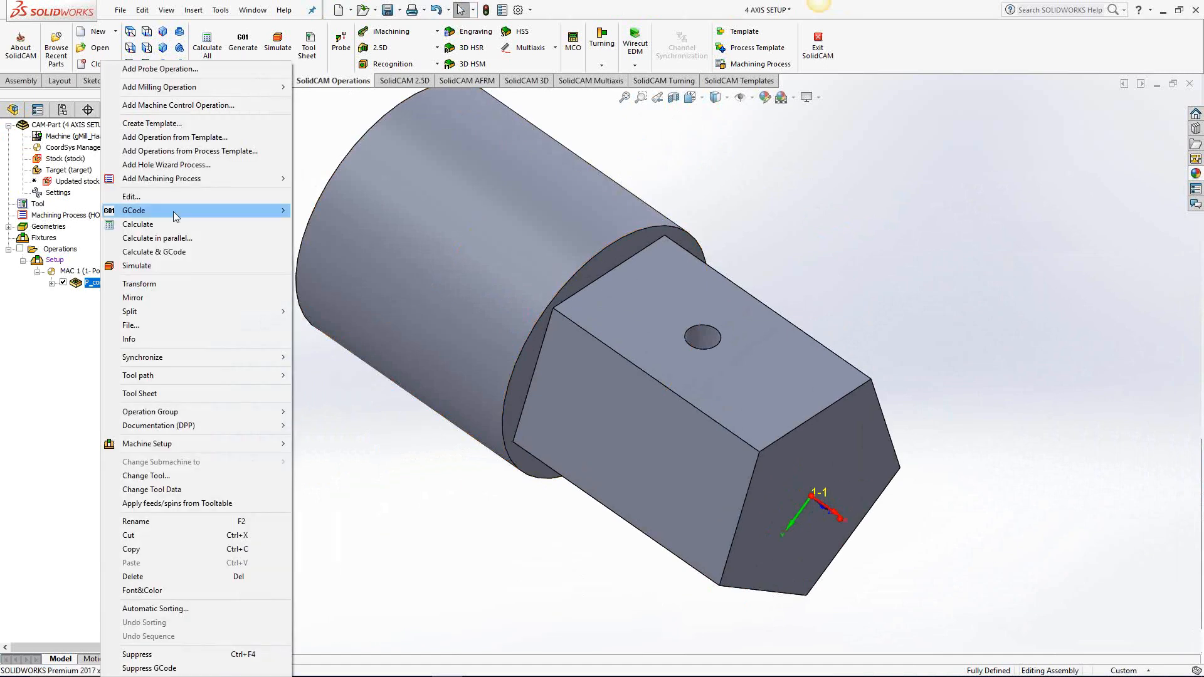
mouse_move(224, 88)
left_click(334, 175)
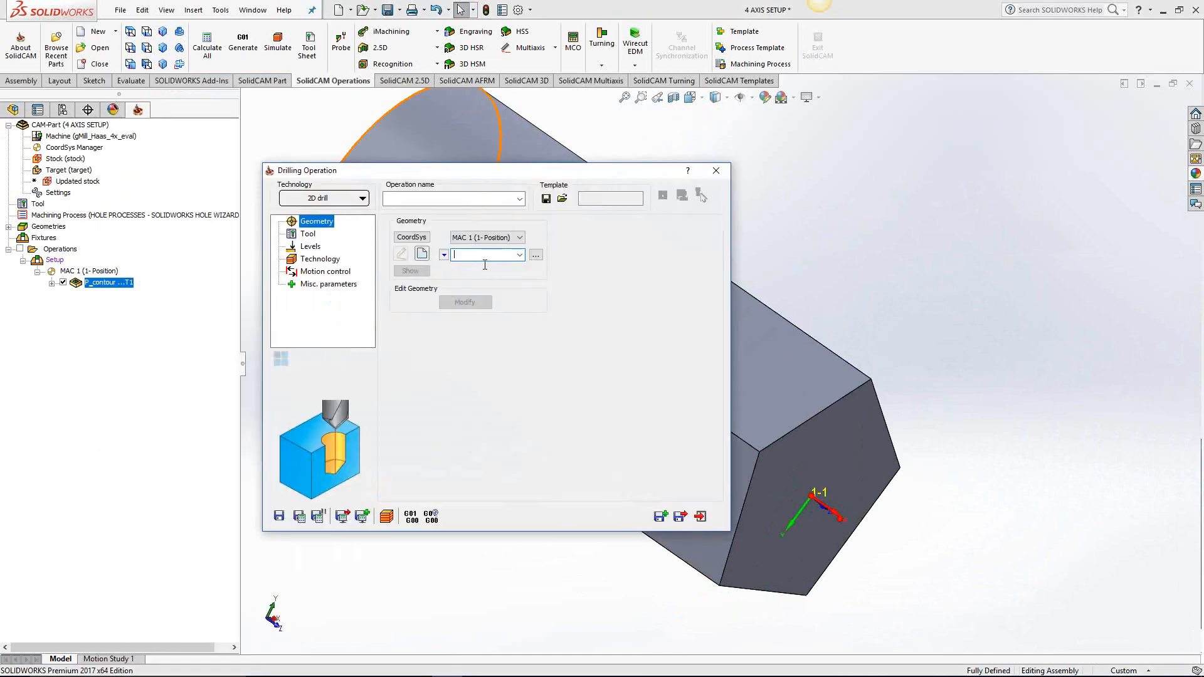
left_click(510, 238)
left_click(495, 257)
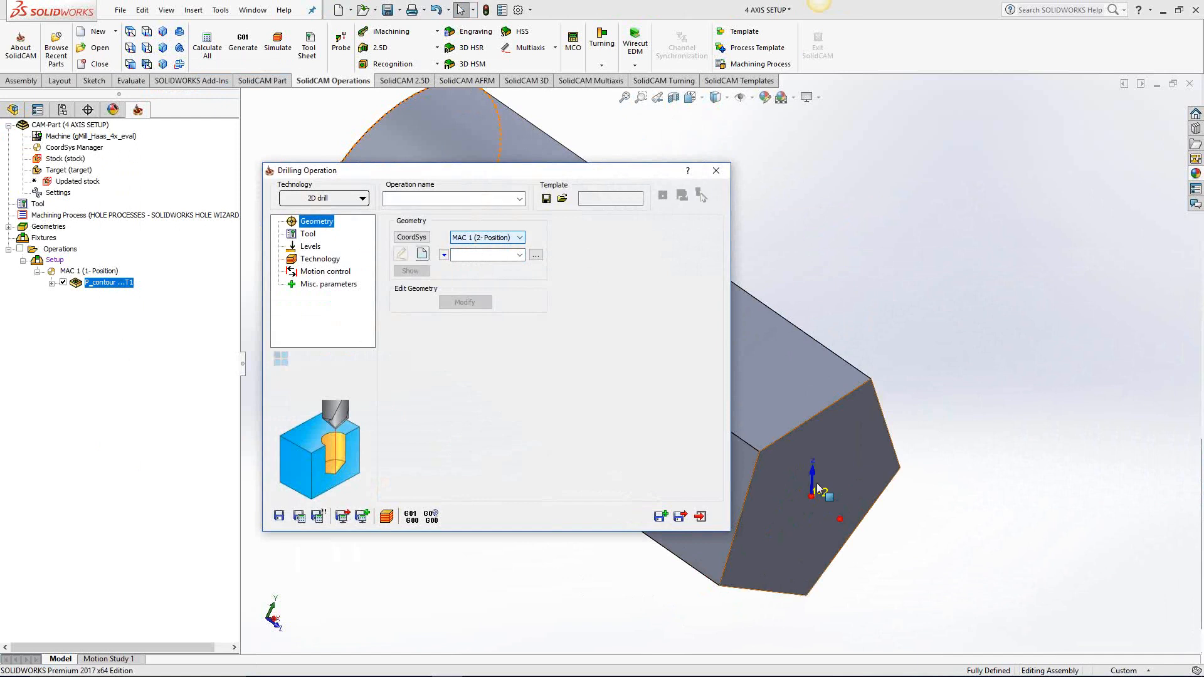
Define new drill geometry from the hole on the flat face of the pentagonal section
left_click(423, 254)
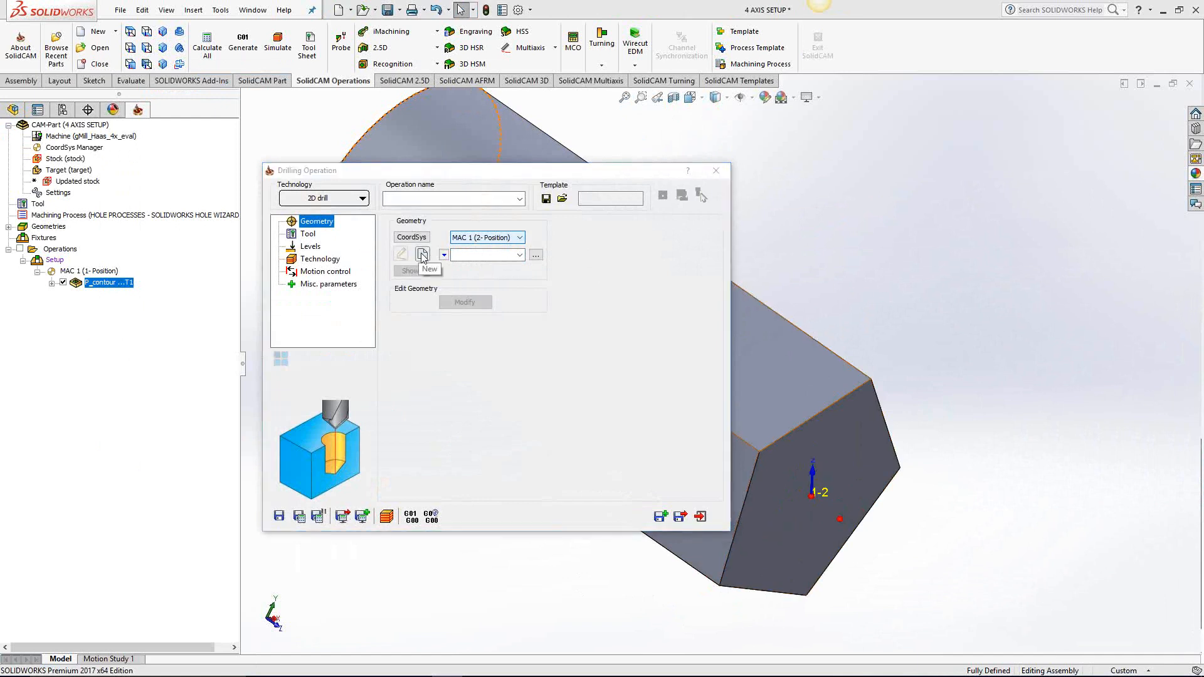
left_click(703, 338)
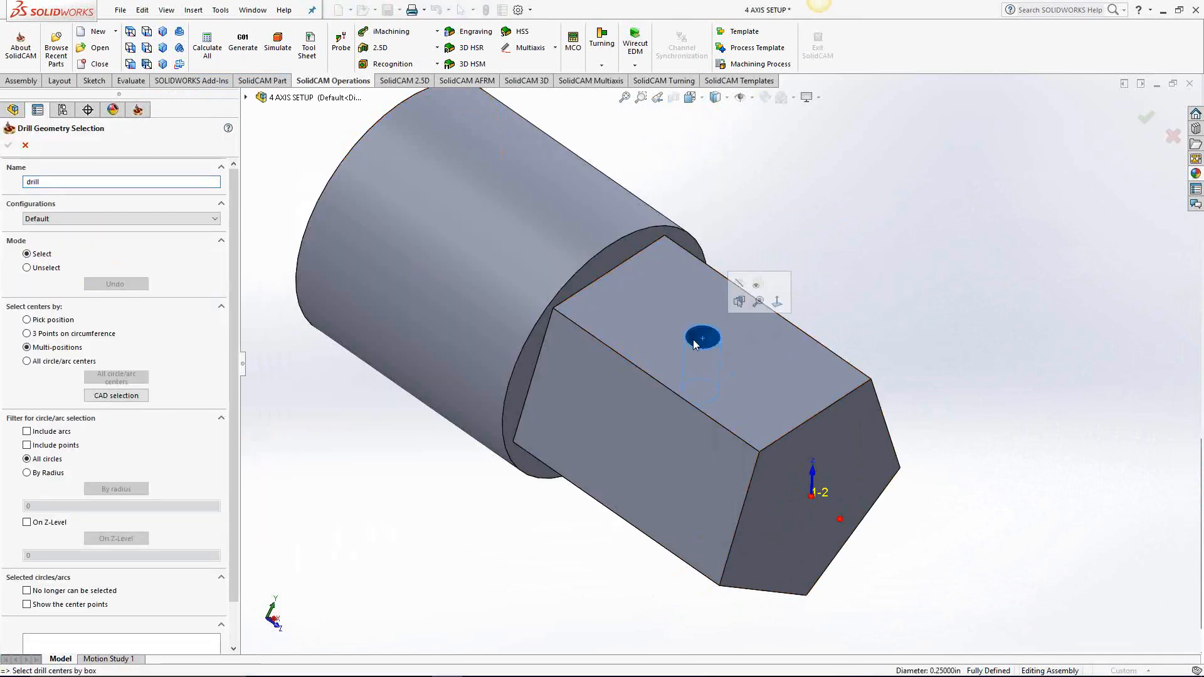
left_click(8, 145)
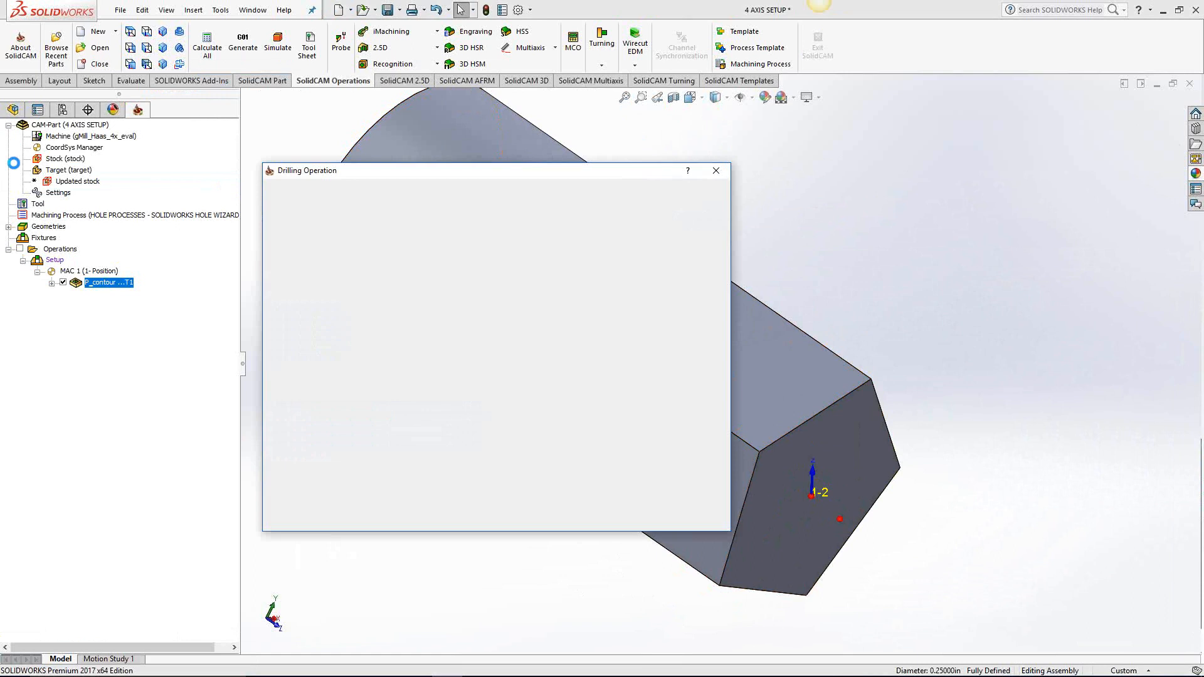
Add a 0.25 inch diameter drill as tool 2 and assign it to the drilling operation
left_click(307, 234)
left_click(476, 443)
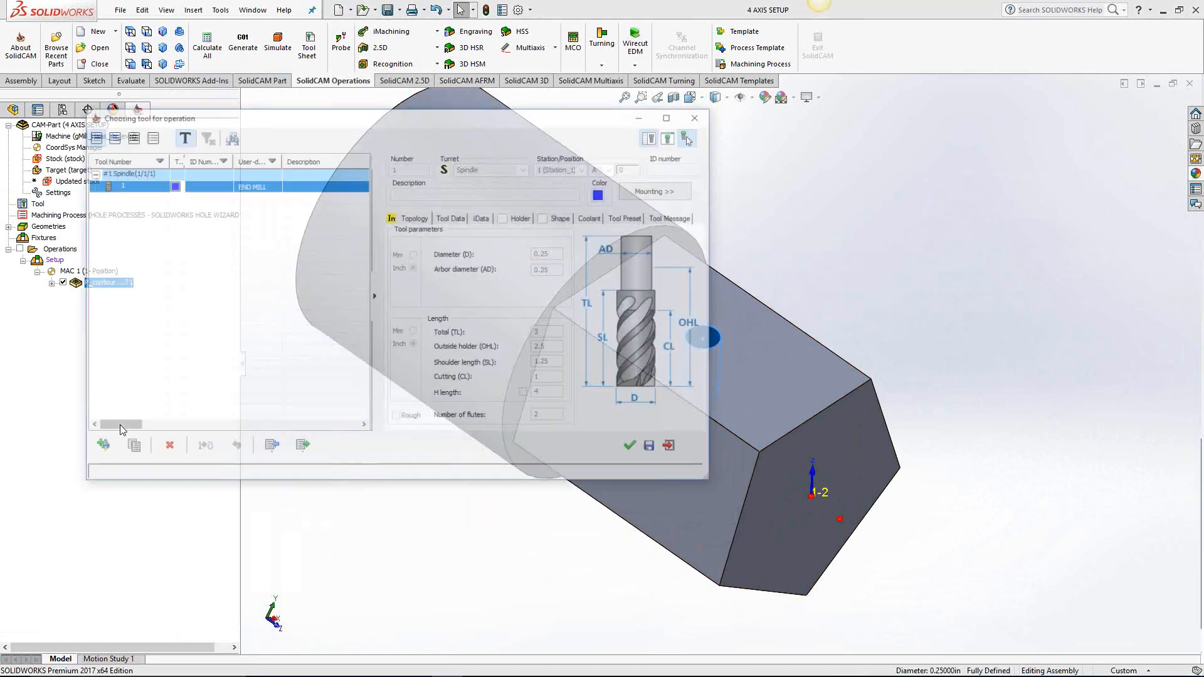
left_click(103, 448)
left_click(524, 378)
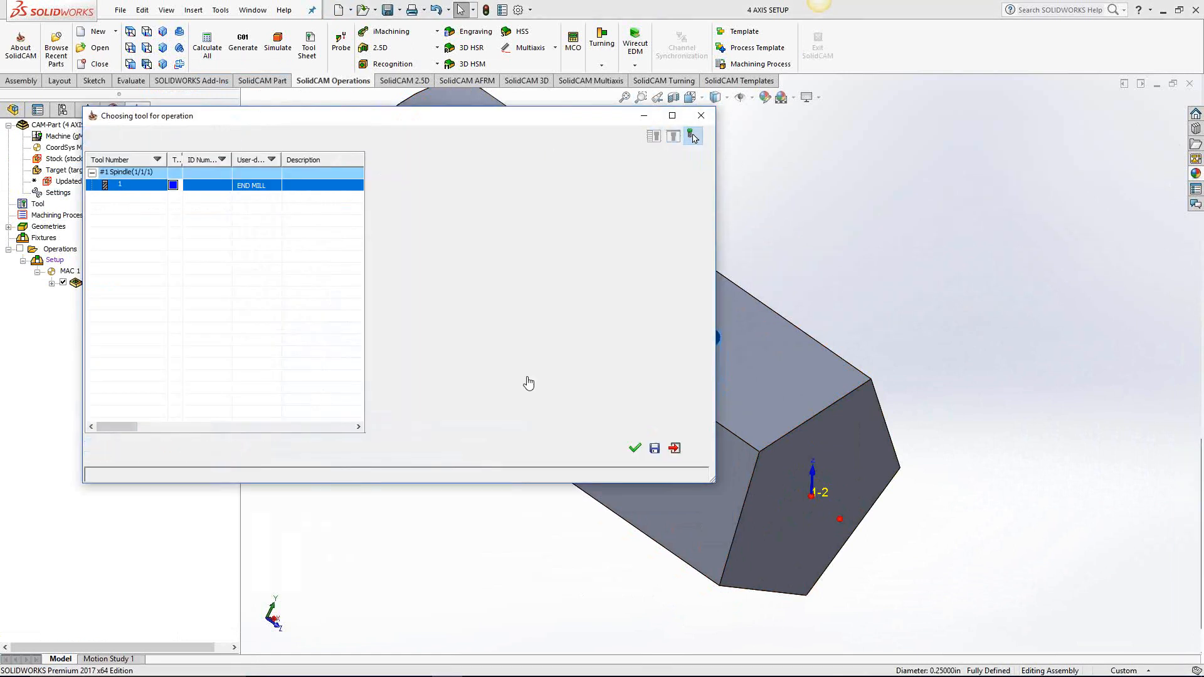
left_click(635, 448)
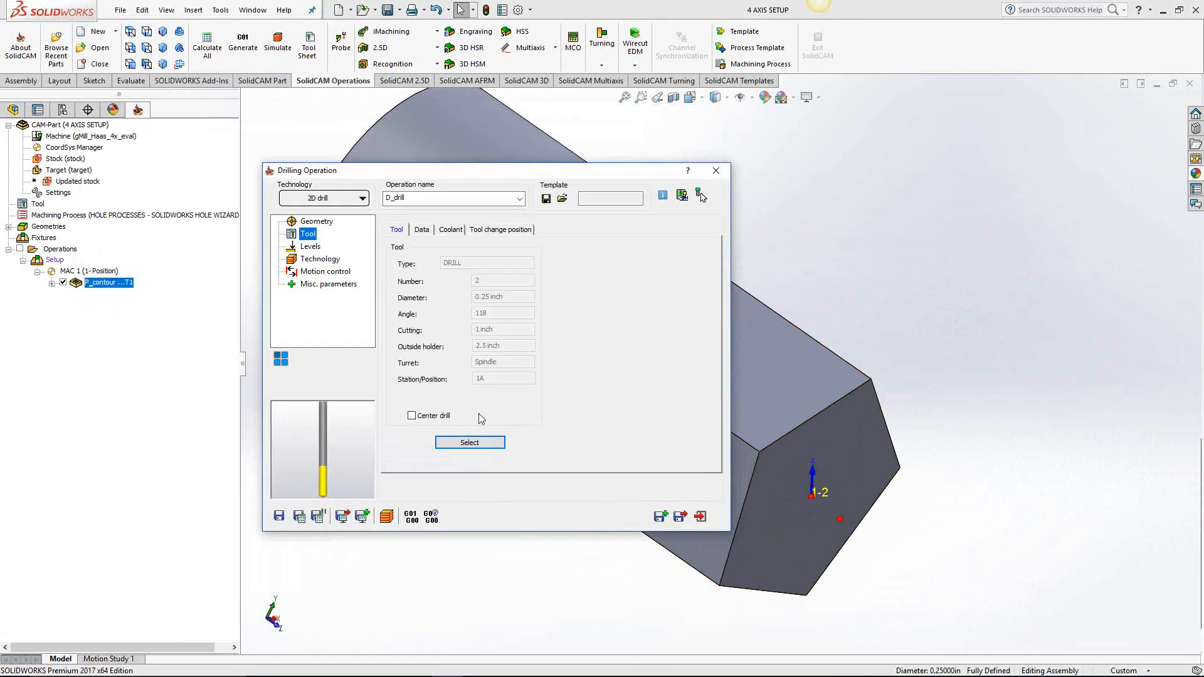
Set the drill depth by picking the floor face of the hole as the lower level
left_click(317, 246)
left_click(433, 353)
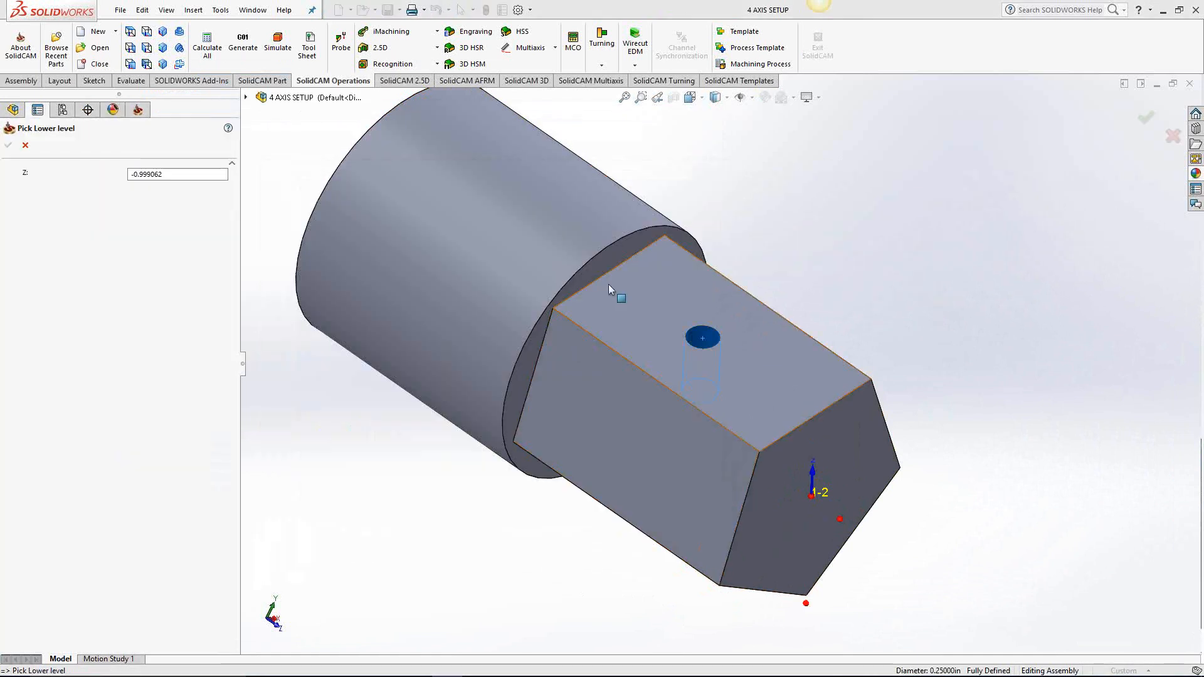
middle_click_drag(608, 286, 612, 414)
left_click(705, 433)
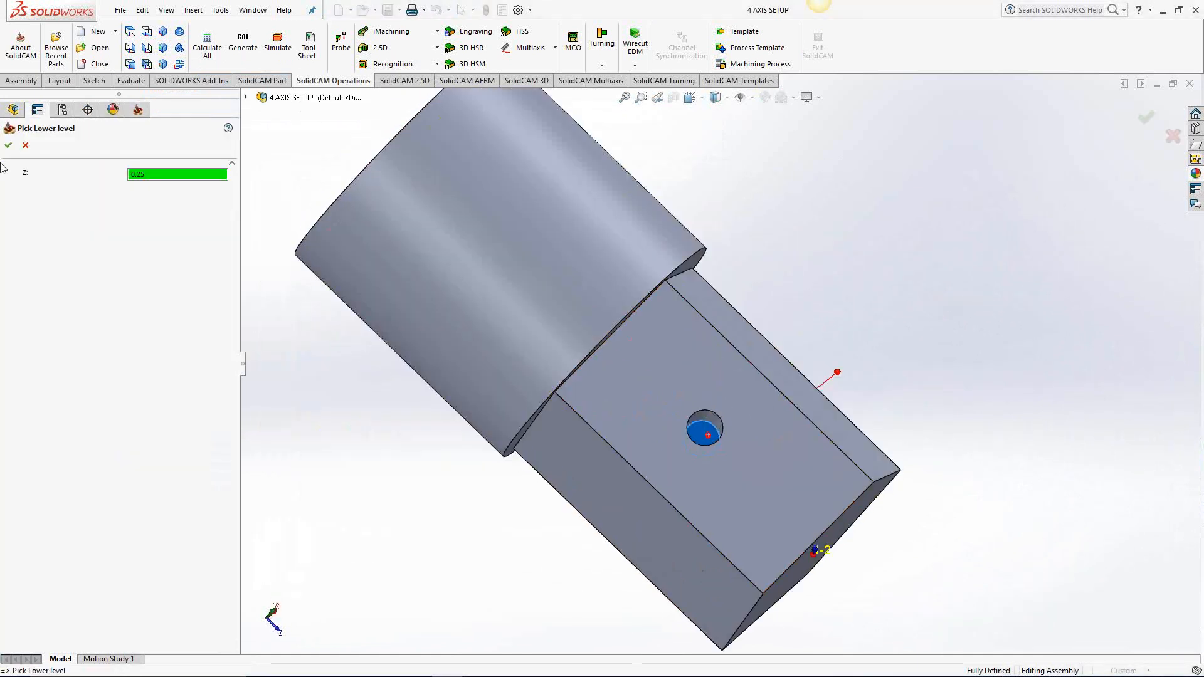
left_click(8, 145)
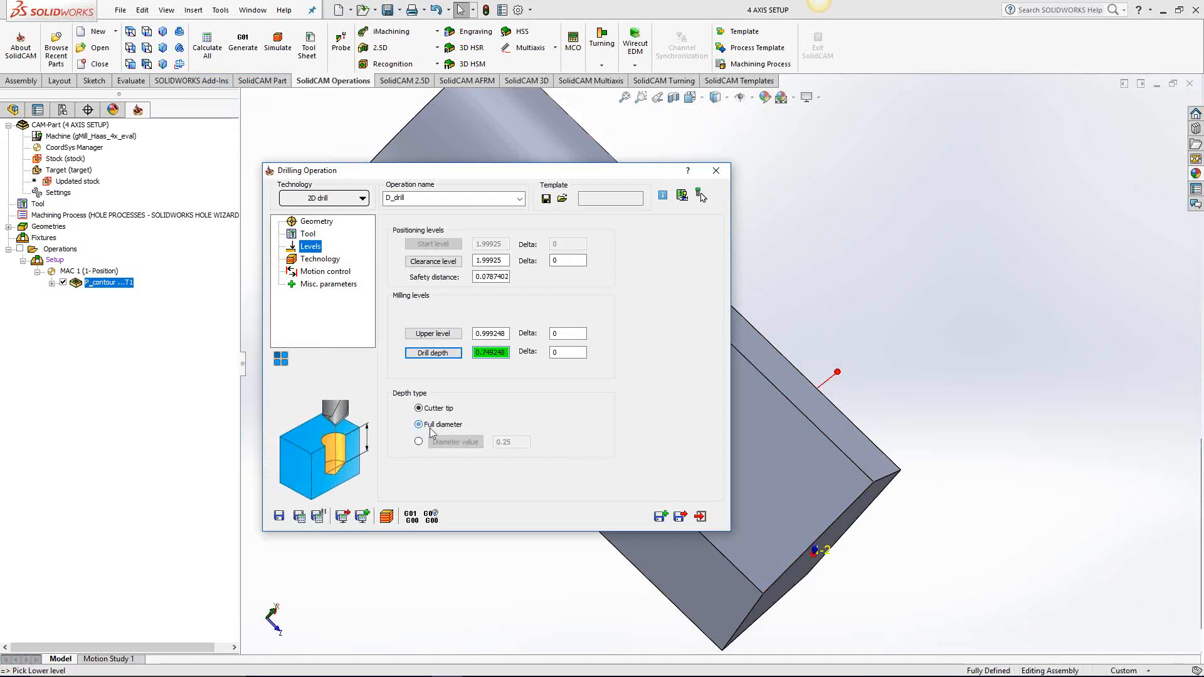
Set the drill's depth type to Full diameter, then save, calculate and close the drilling operation
left_click(419, 424)
left_click(300, 516)
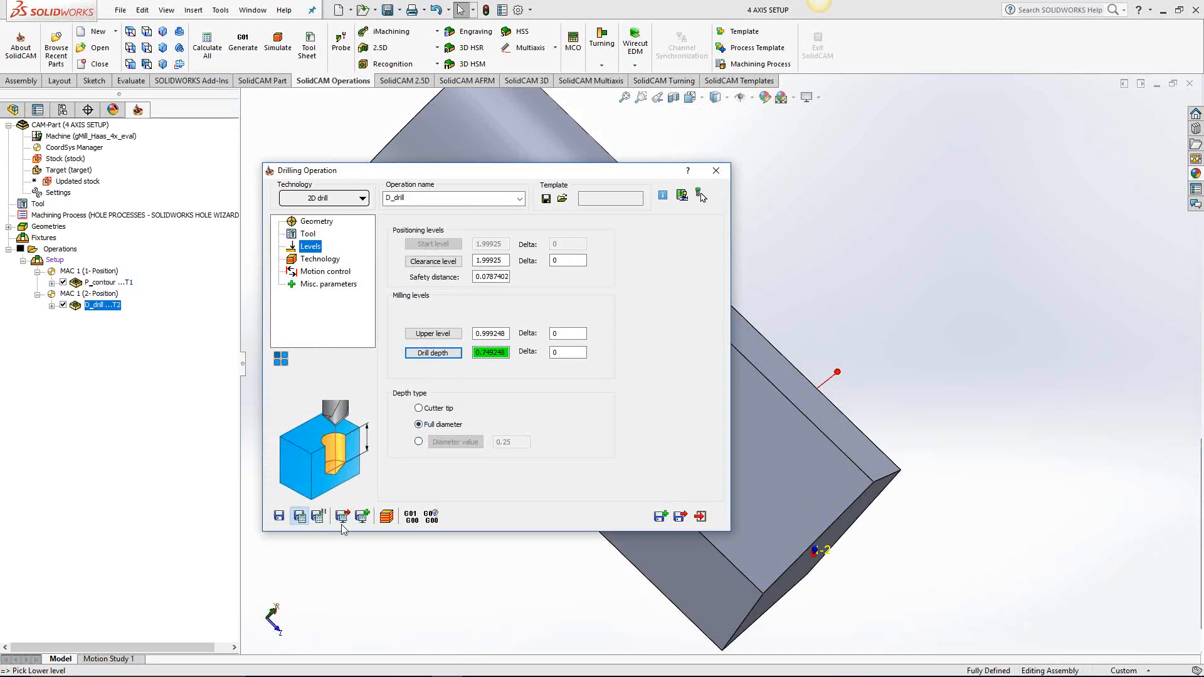
left_click(700, 516)
middle_click_drag(679, 486, 685, 273)
scroll(757, 518, "up", 4)
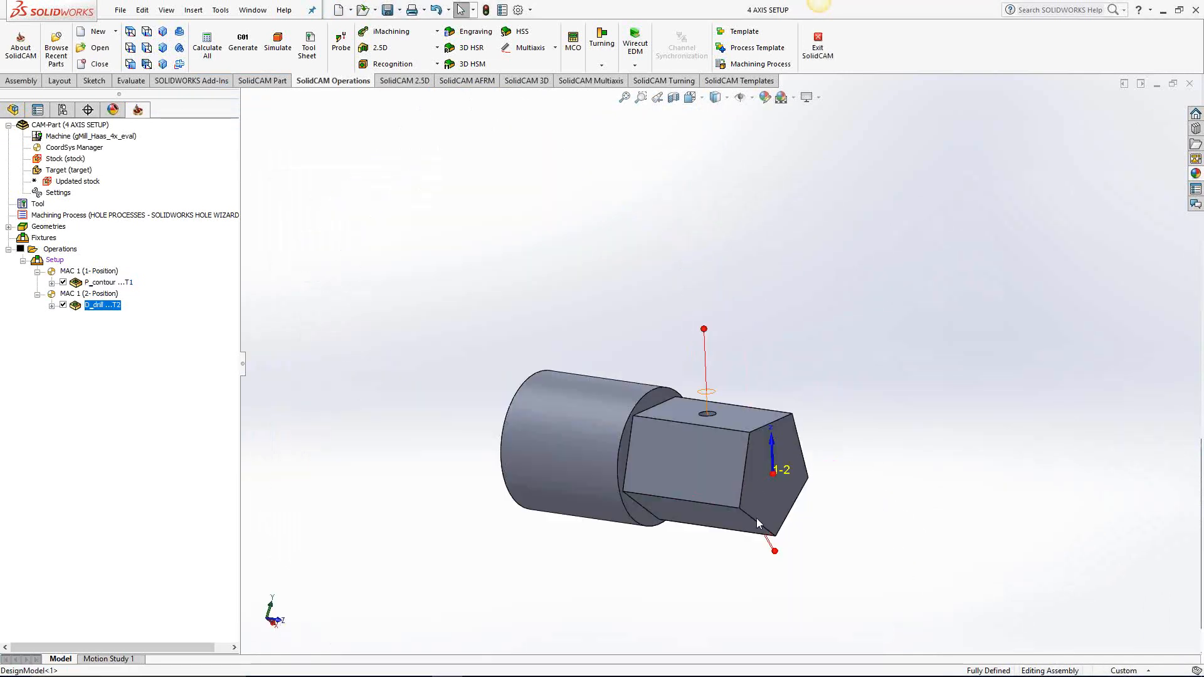
scroll(762, 520, "down", 2)
middle_click_drag(691, 389, 615, 395)
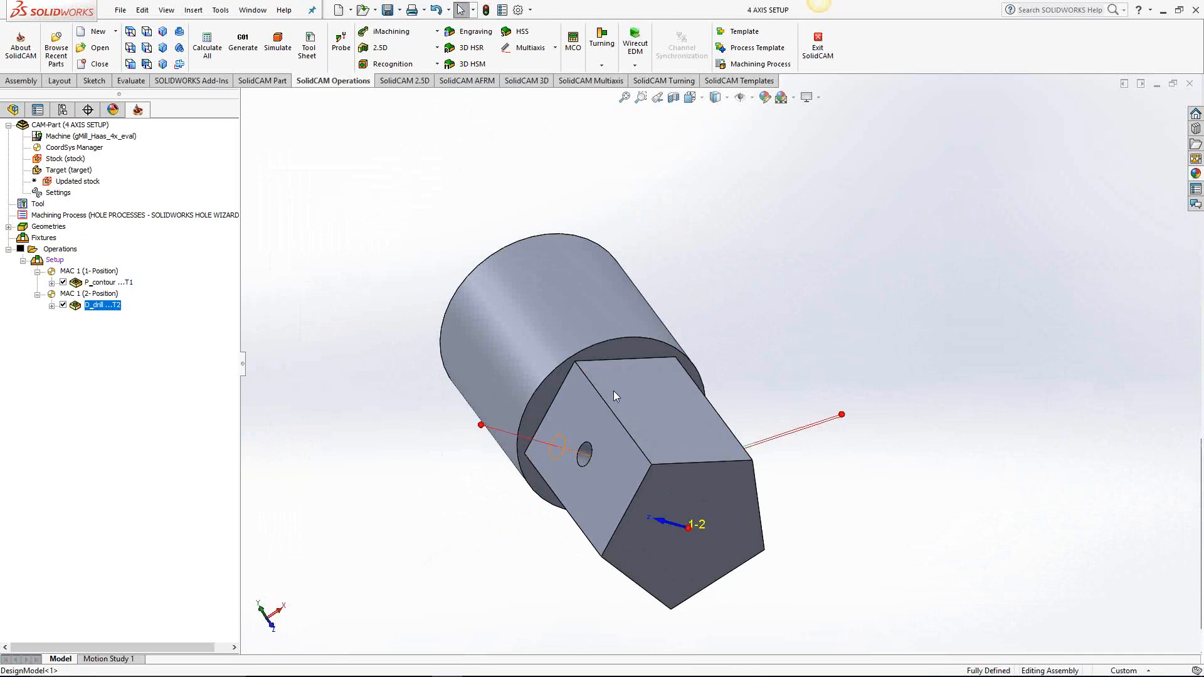
middle_click_drag(634, 505, 736, 434)
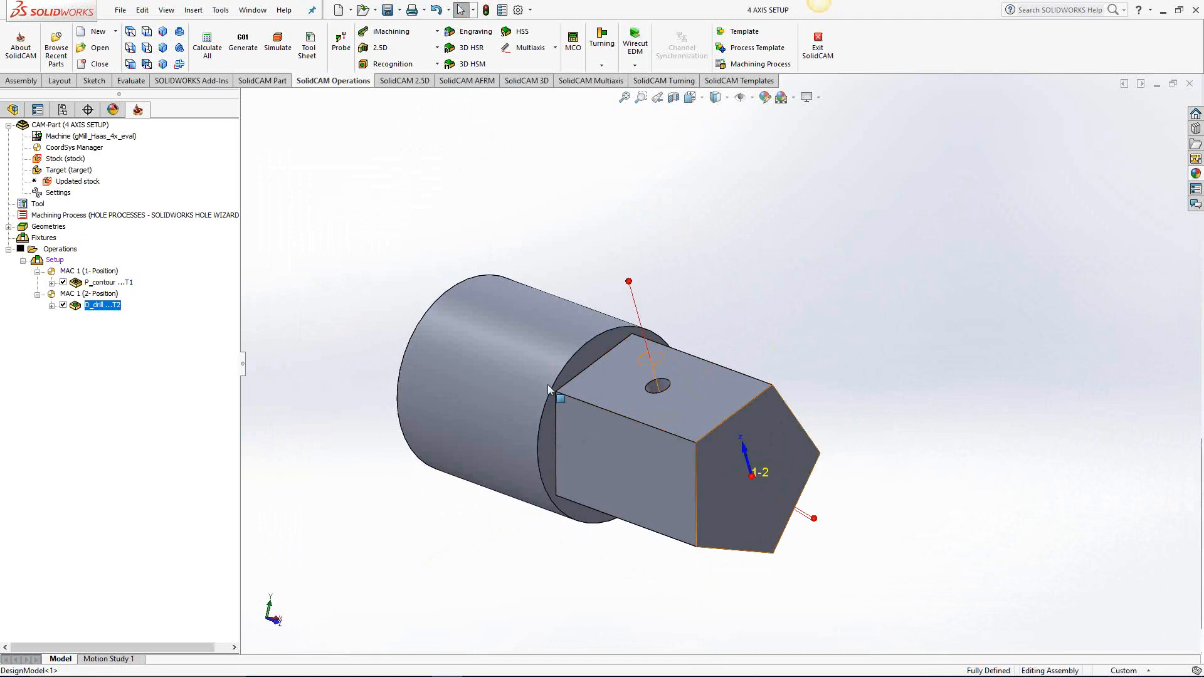
Try to add Mac CoordSys 2, position 1, on the pentagonal end face with its origin at the top center of the model box
double_click(74, 148)
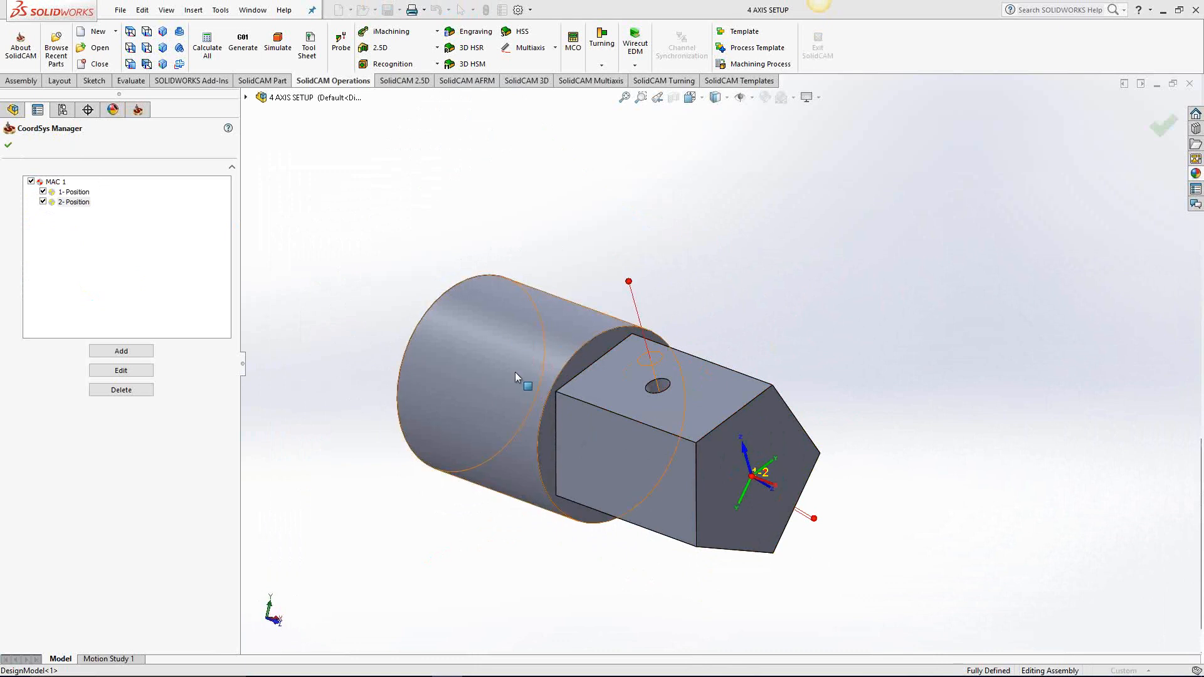
left_click(139, 355)
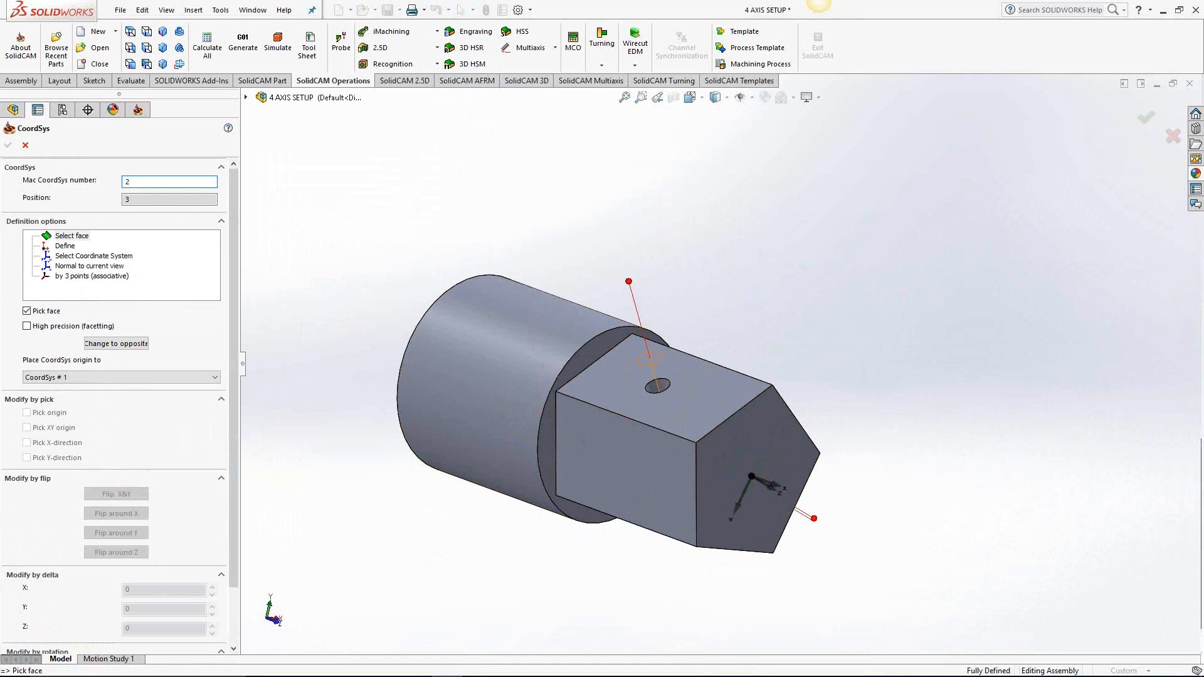
left_click(157, 198)
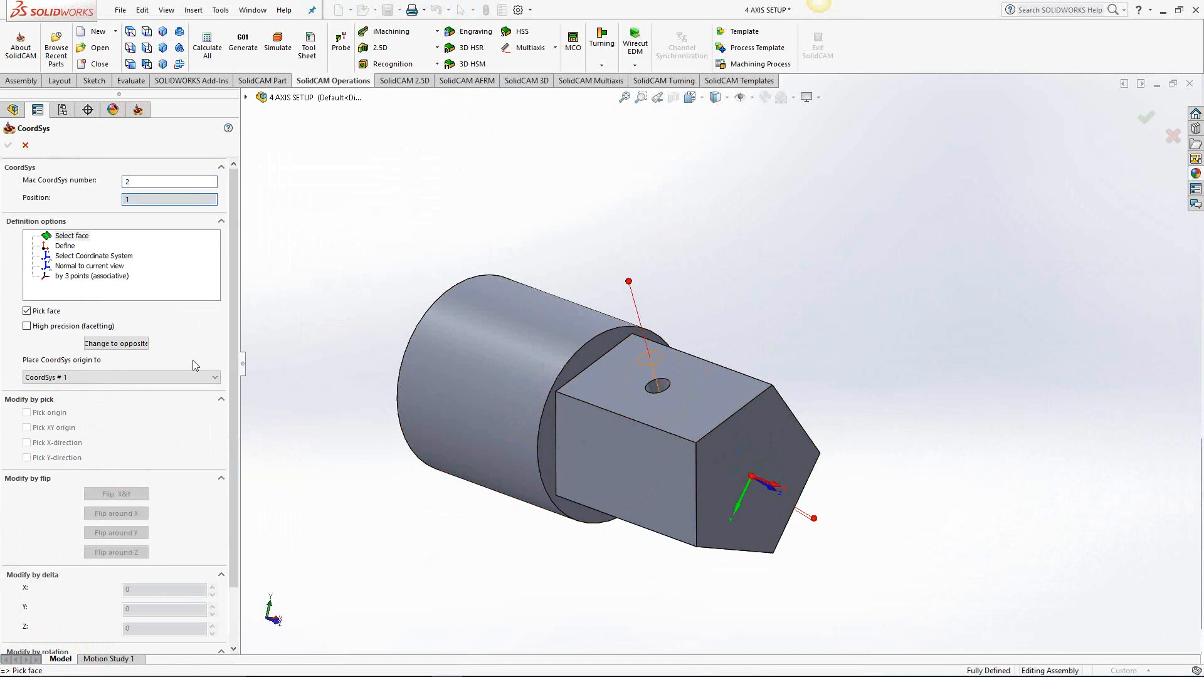
left_click(207, 378)
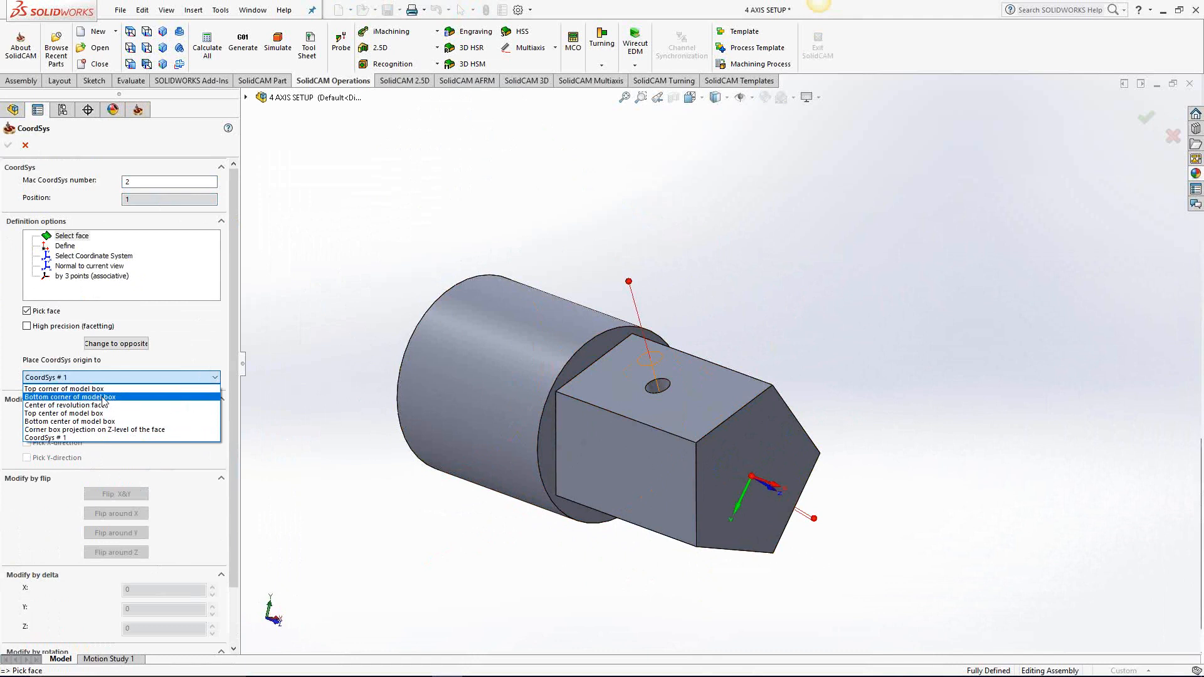
left_click(86, 414)
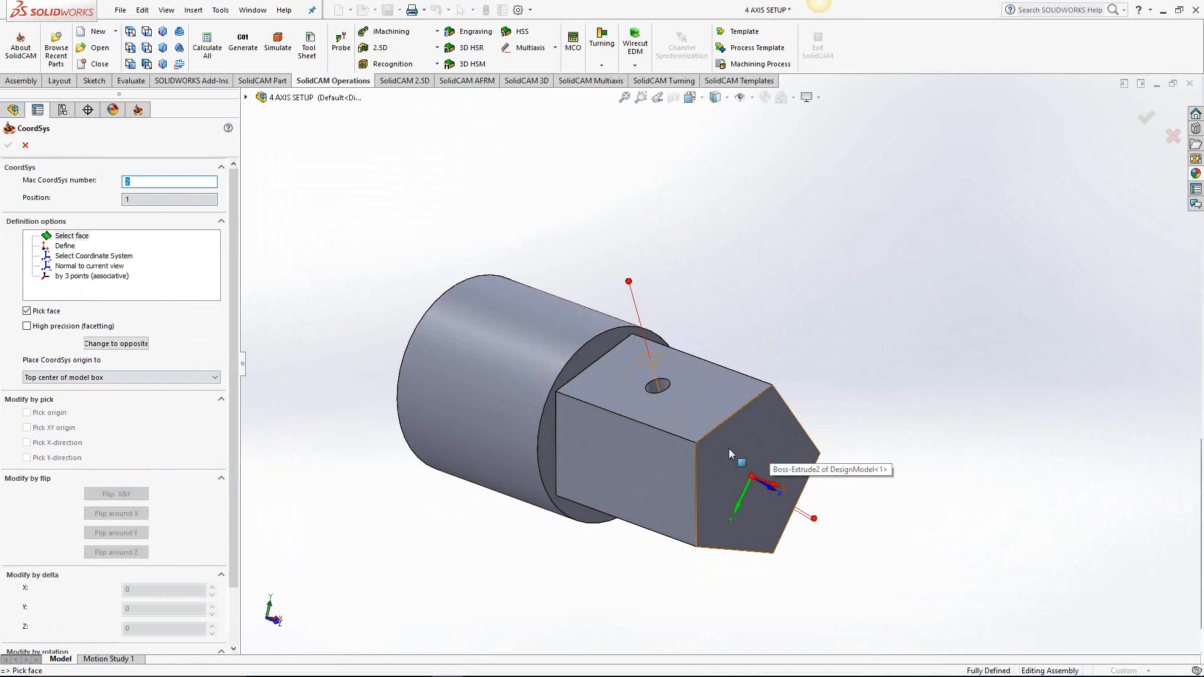
left_click(770, 445)
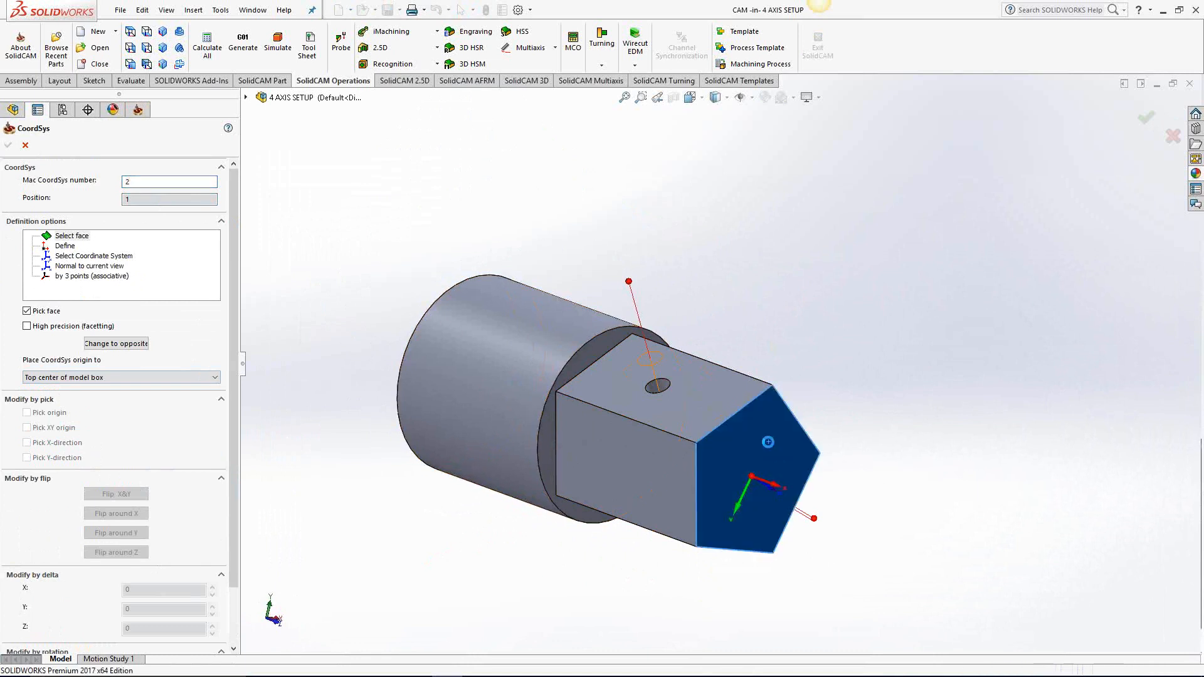
scroll(769, 479, "down", 4)
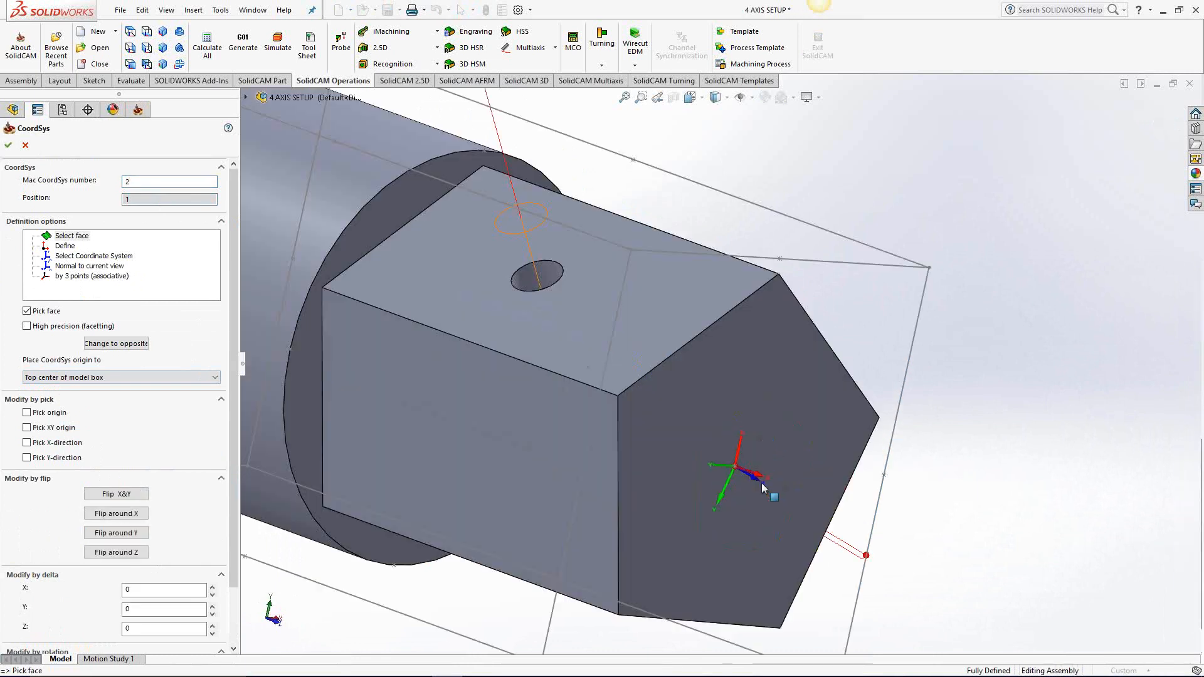
middle_click_drag(767, 480, 811, 388)
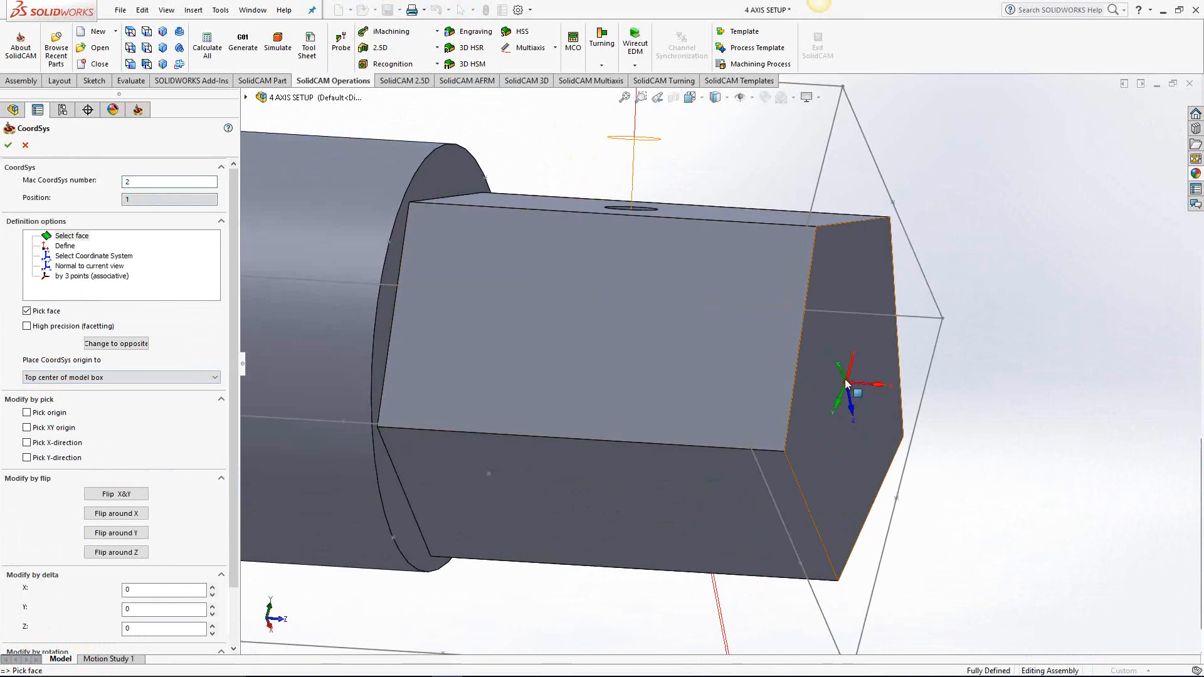
middle_click_drag(847, 402, 846, 458)
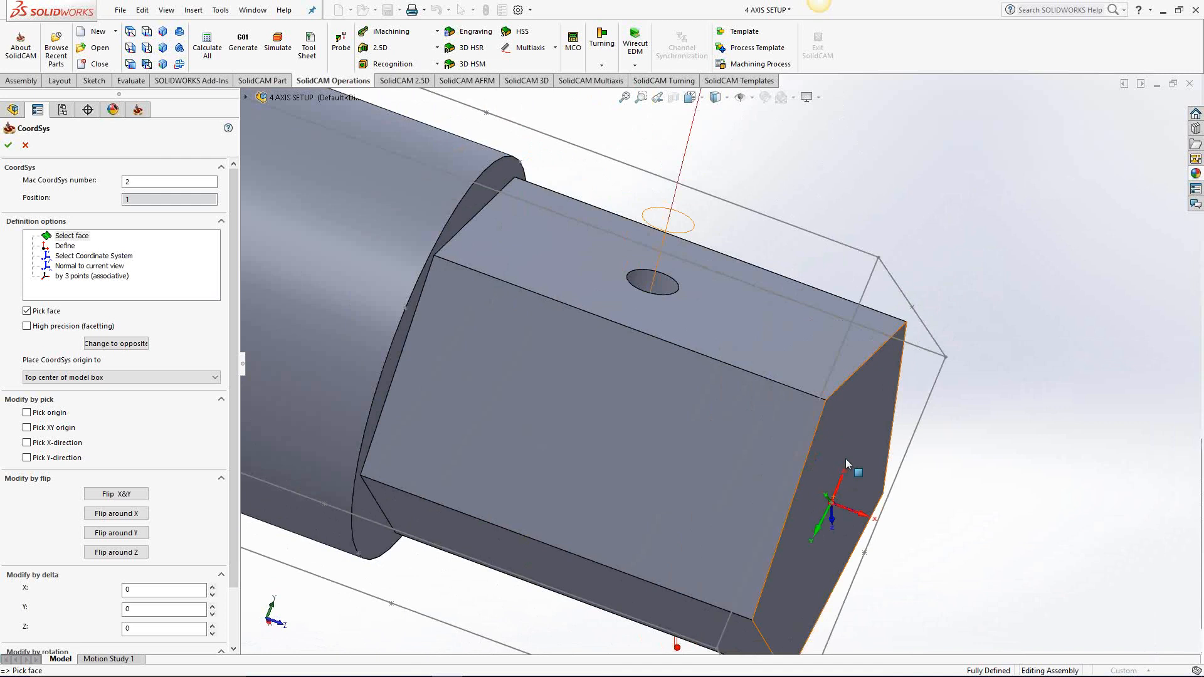
left_click(9, 145)
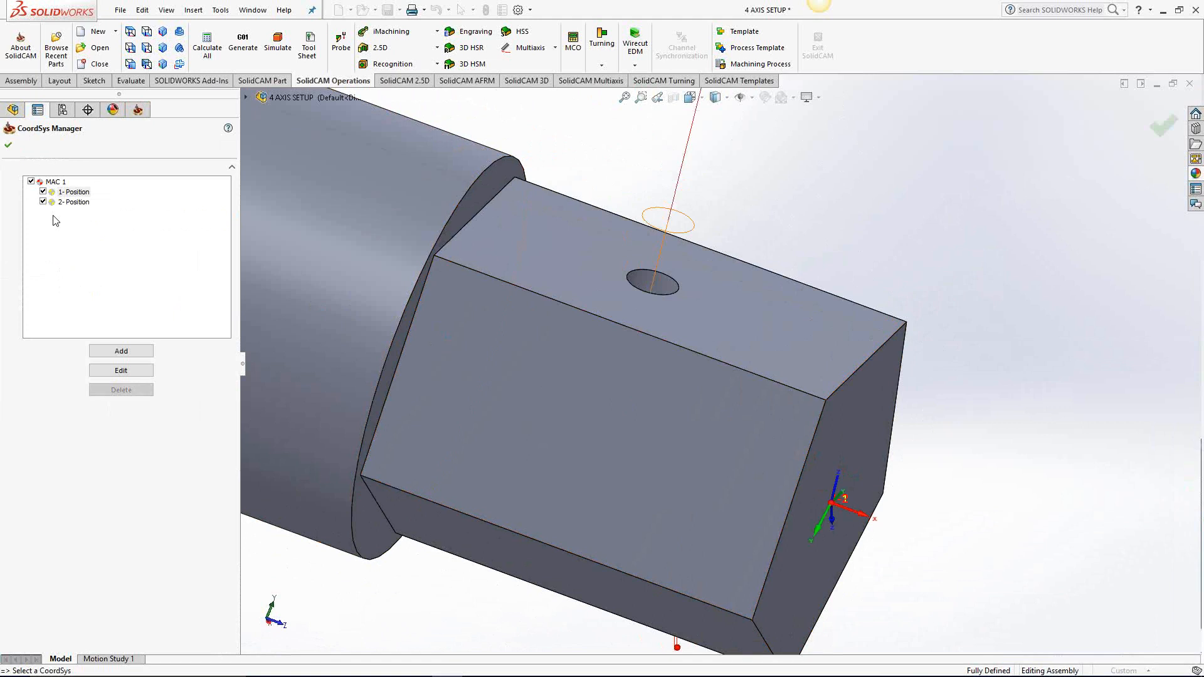
left_click(8, 145)
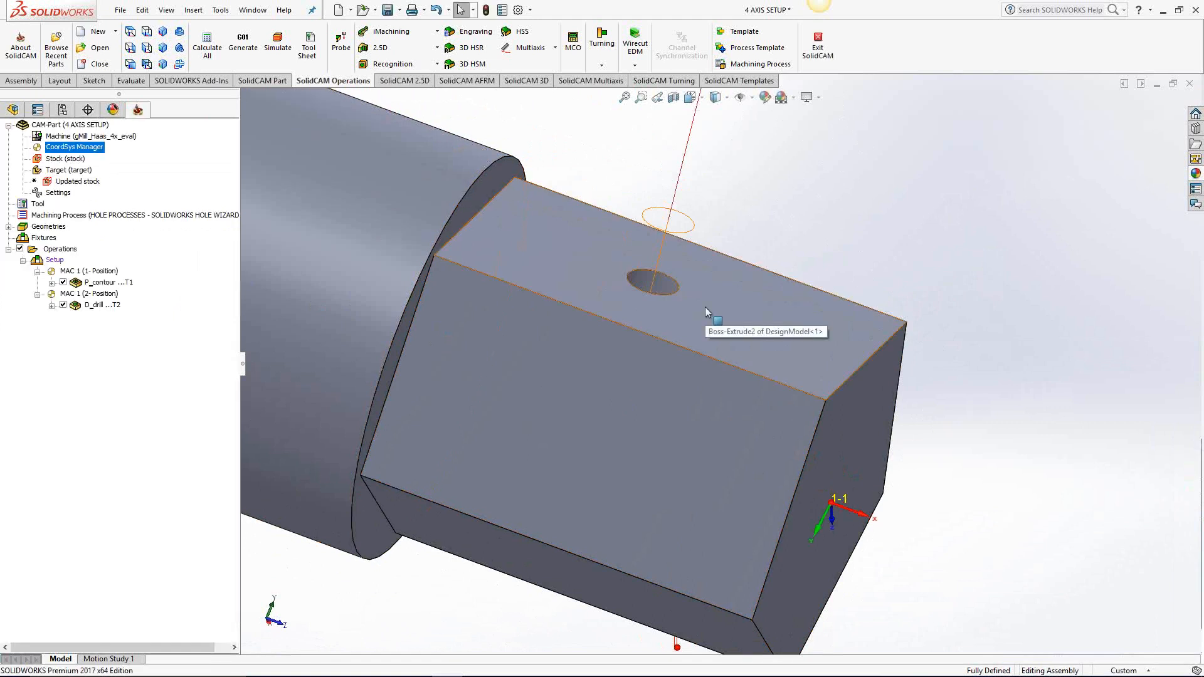
Add a Pocket milling operation after the drilling operation and assign it to the MAC 1 (1-Position) coordinate system
scroll(923, 309, "up", 1)
scroll(923, 310, "up", 3)
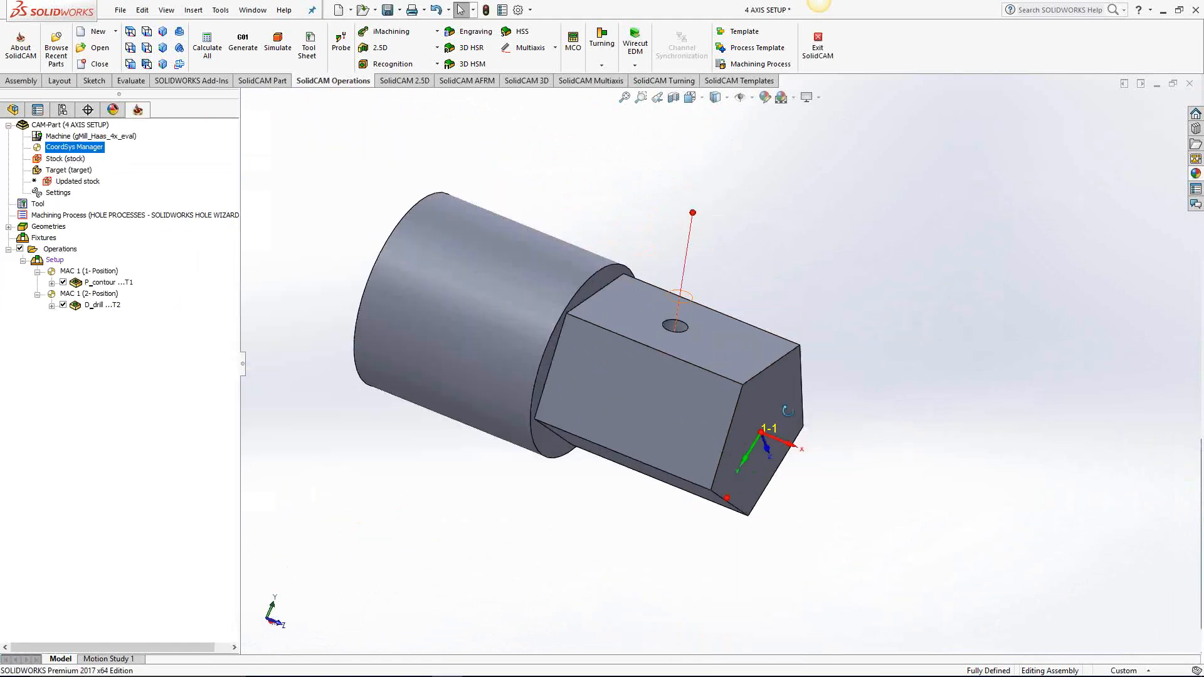
middle_click_drag(796, 410, 535, 481)
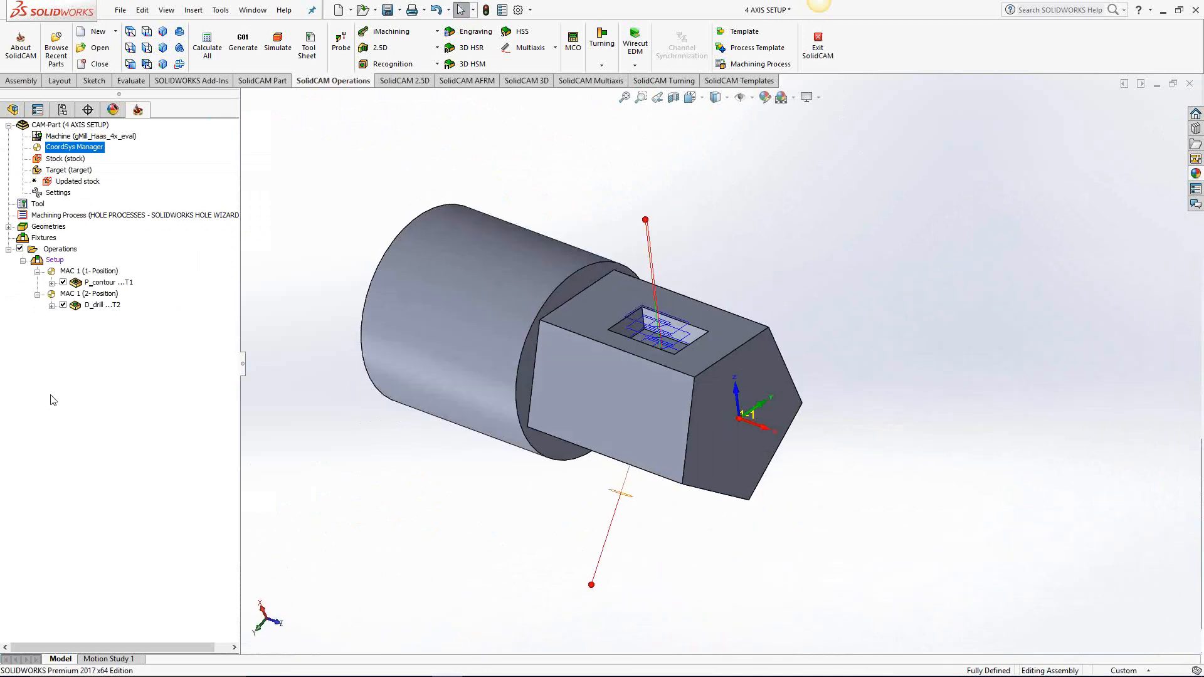
right_click(101, 306)
mouse_move(213, 92)
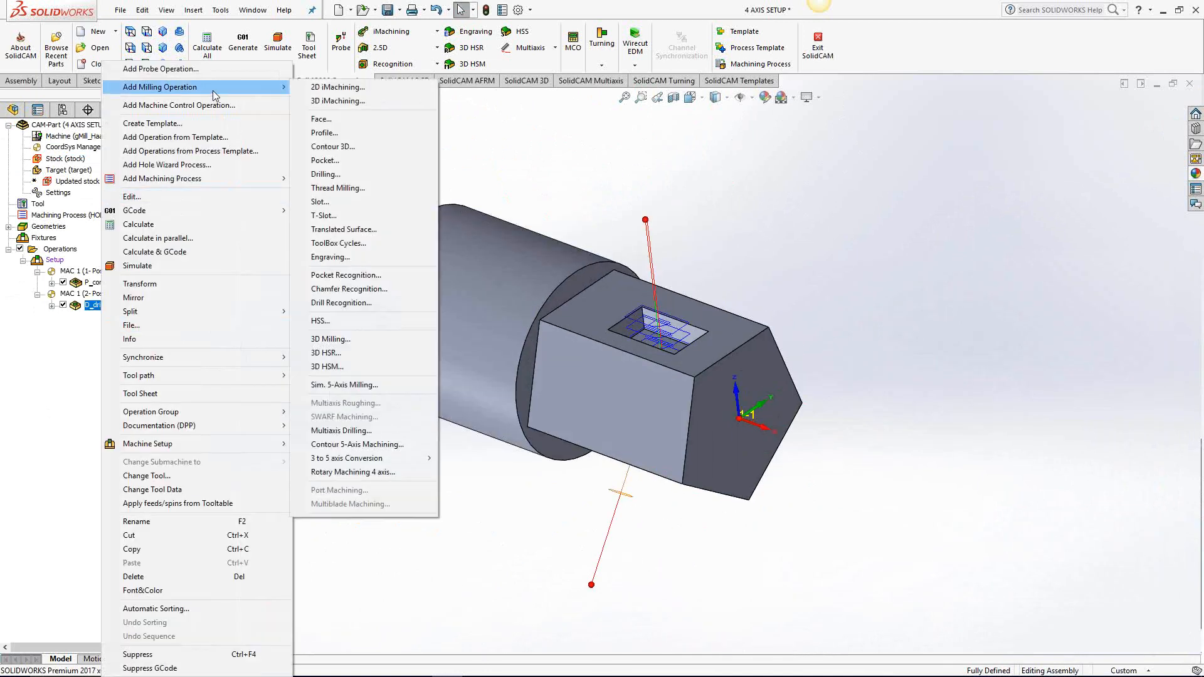
left_click(334, 162)
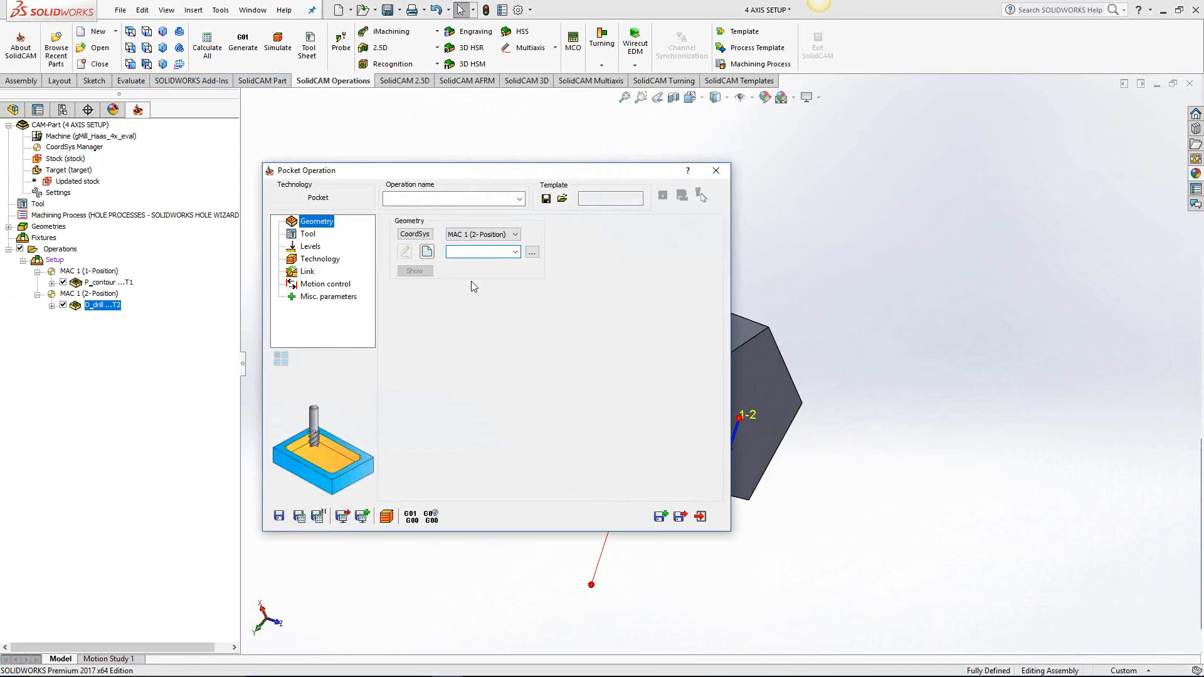
left_click(512, 235)
left_click(493, 246)
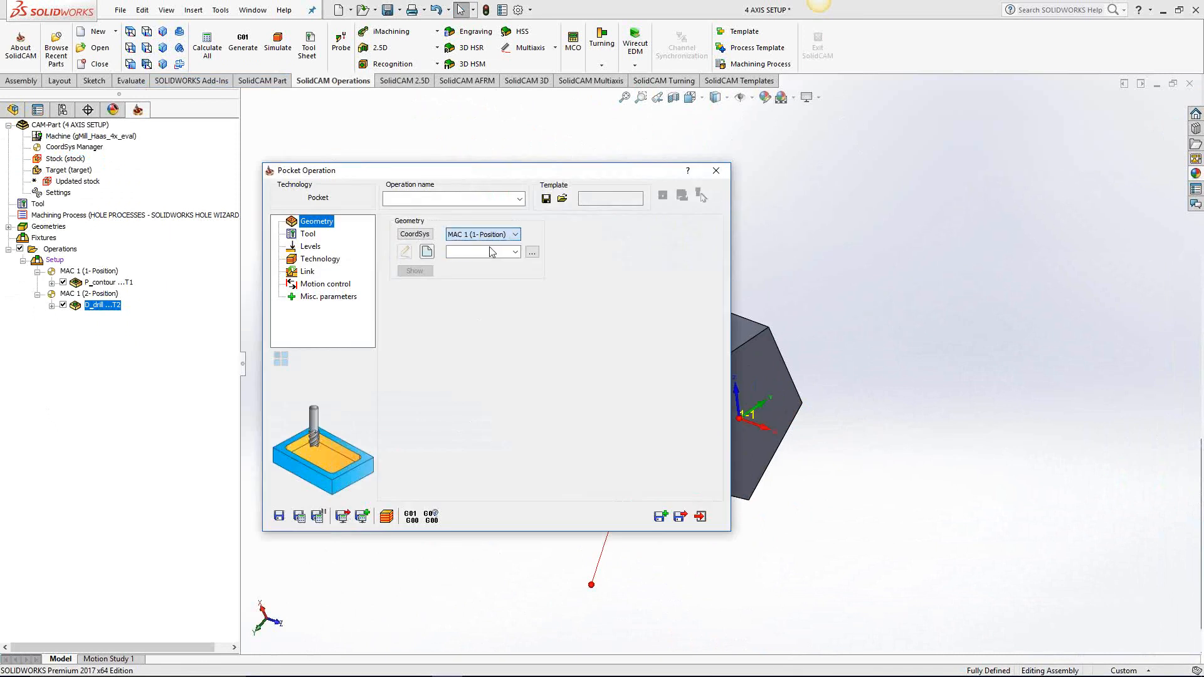
Define the pocket geometry as the outer edge chain of the flat face containing the rectangular pocket, using Constant Z Propagation
left_click(427, 252)
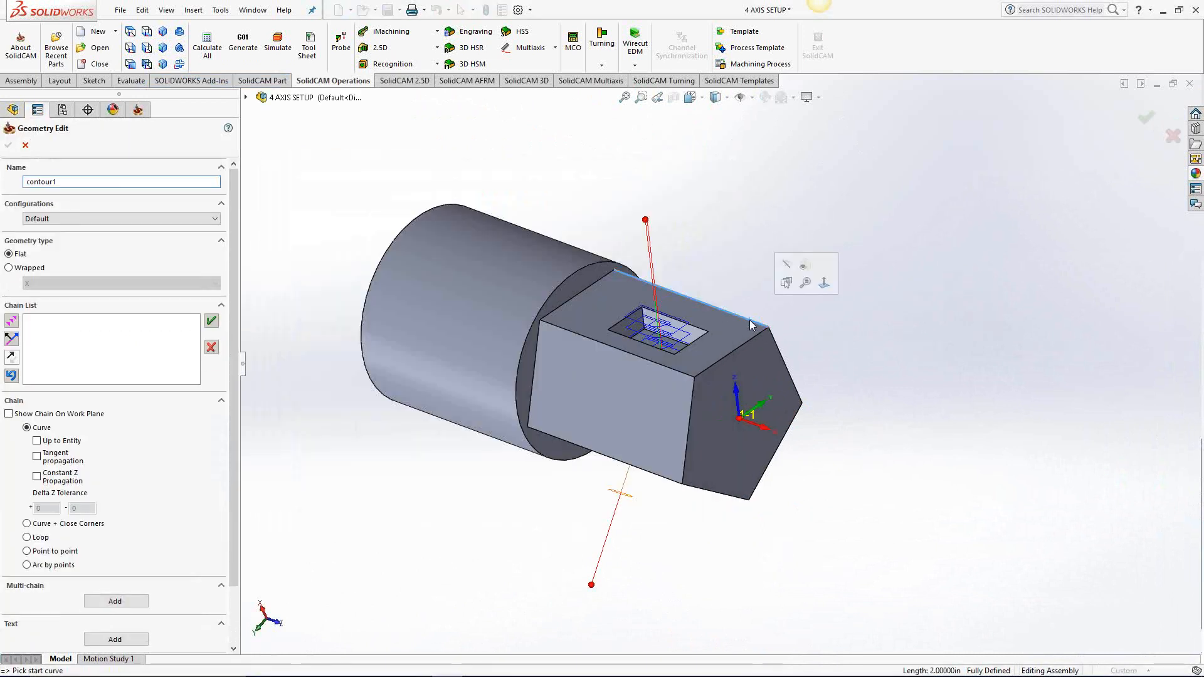
left_click(751, 325)
left_click(71, 481)
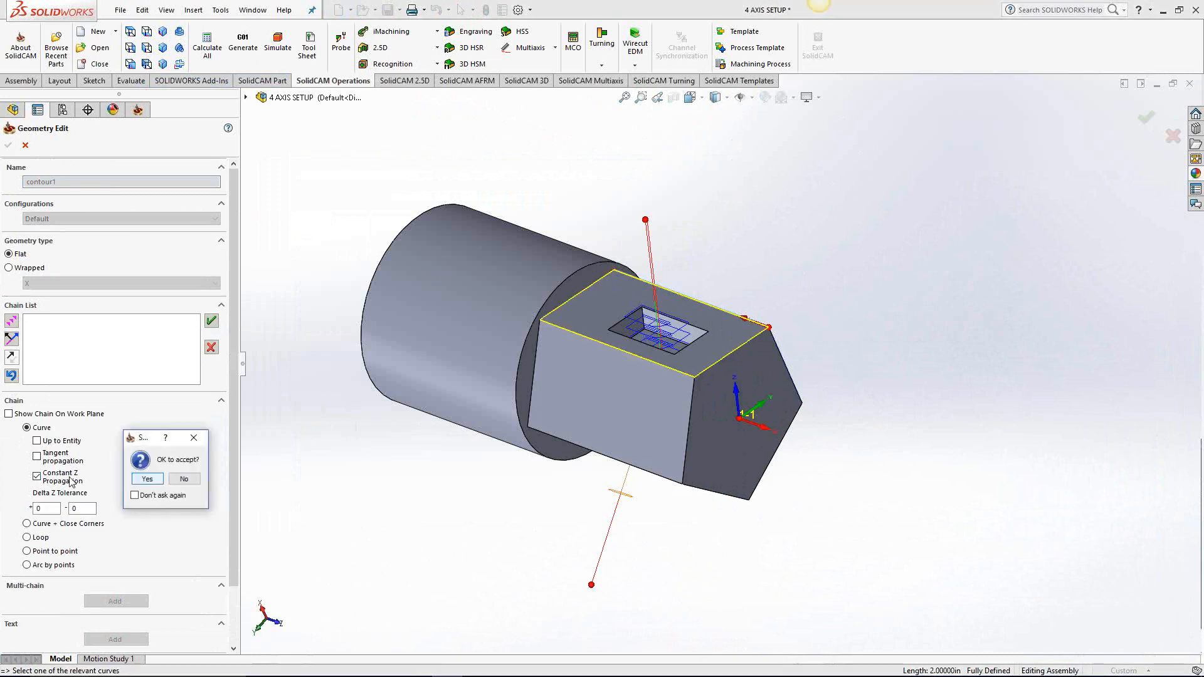
left_click(152, 486)
left_click(8, 145)
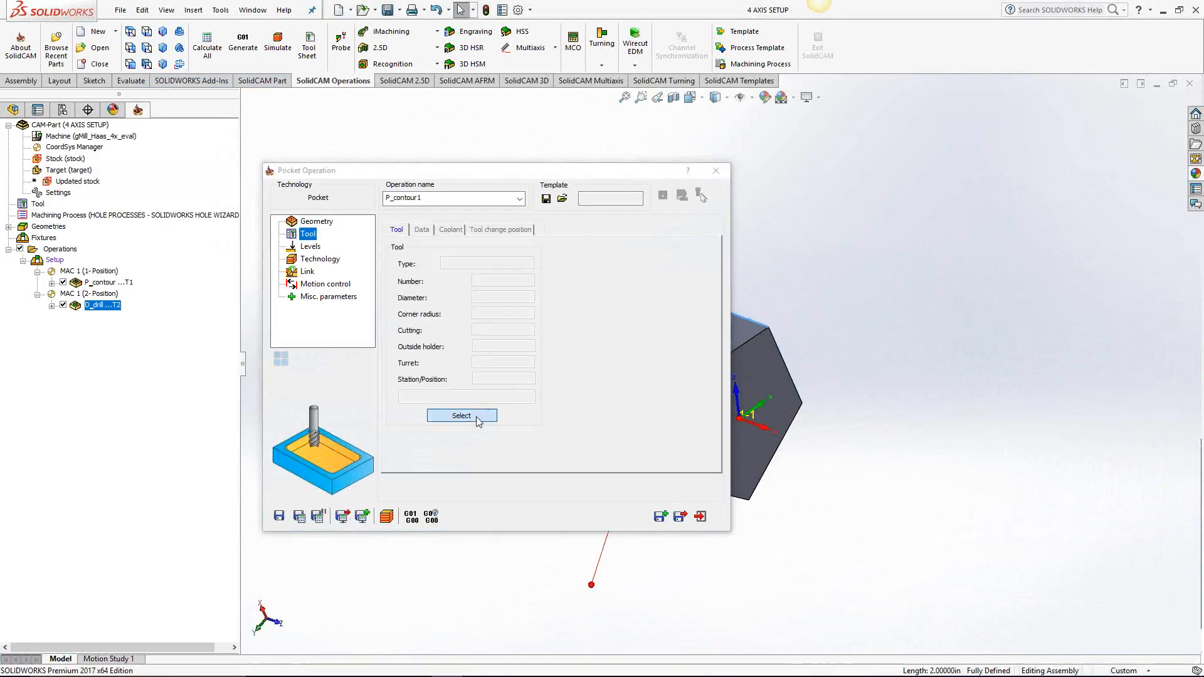
Assign tool 1, the 0.25 inch end mill, and set the pocket depth by picking the flat face around the rectangular pocket
left_click(476, 417)
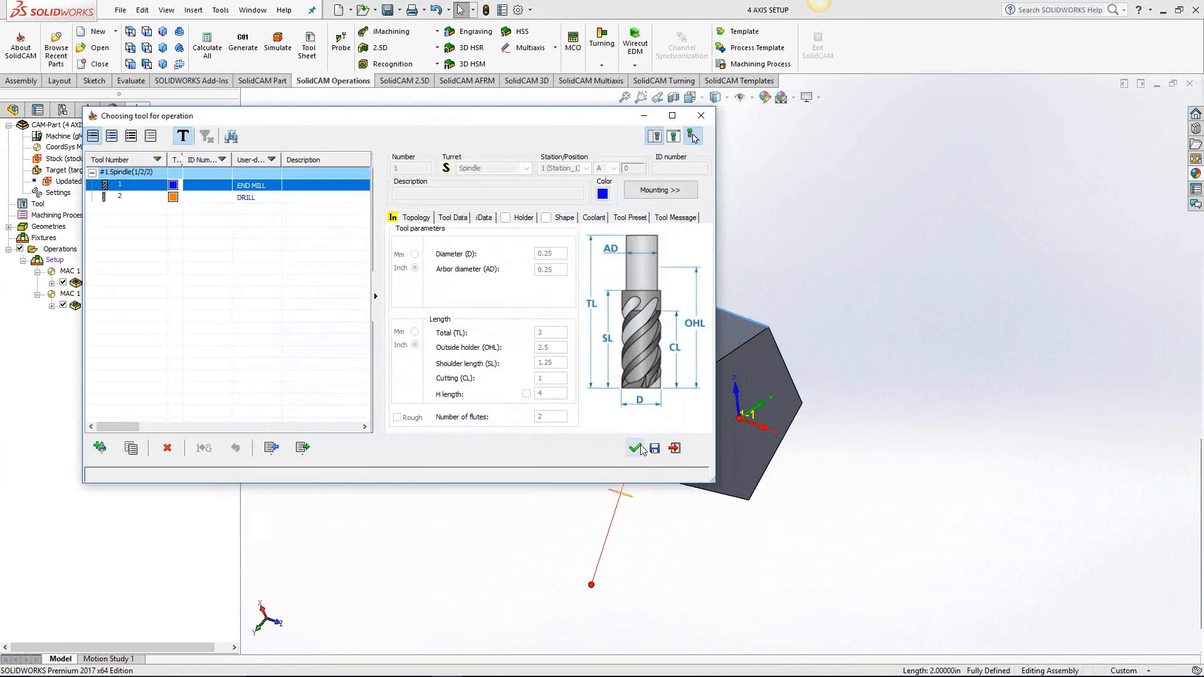
left_click(635, 448)
left_click(312, 246)
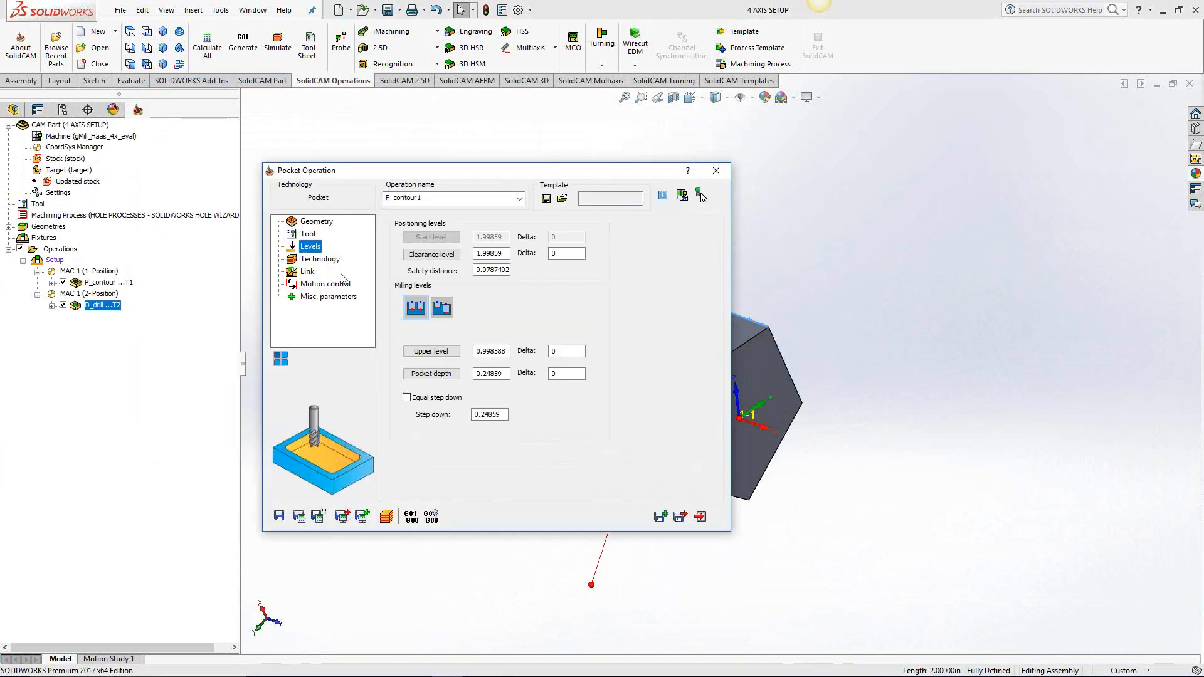
left_click(452, 376)
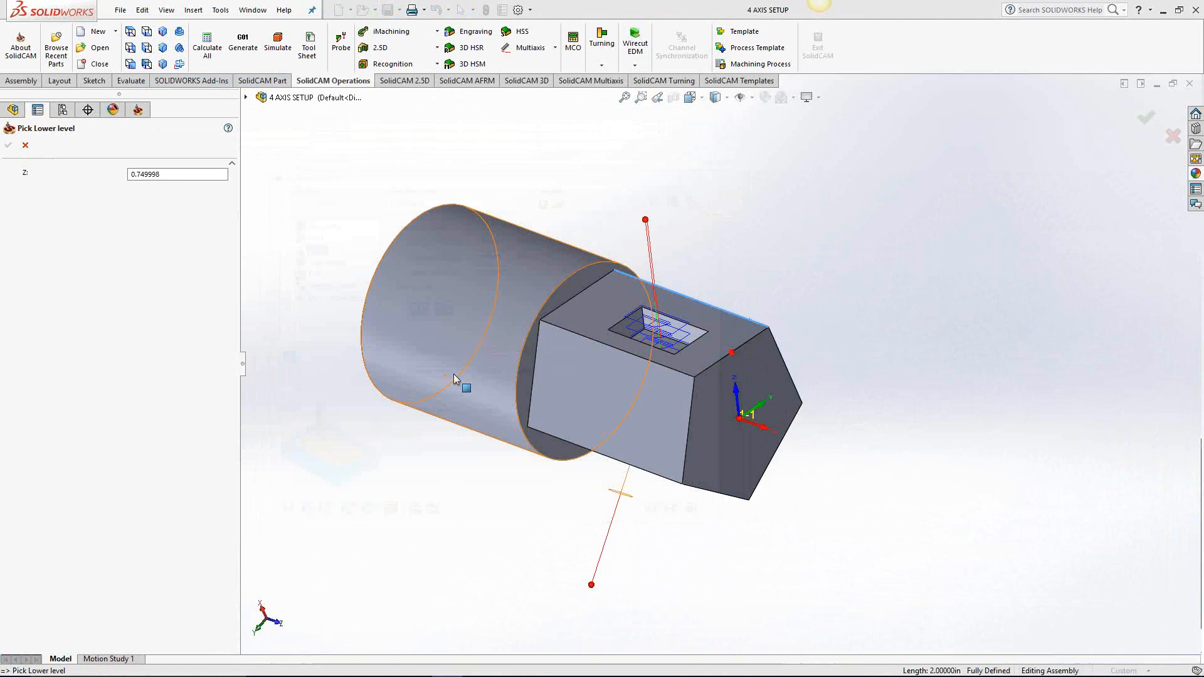
left_click(600, 304)
left_click(9, 146)
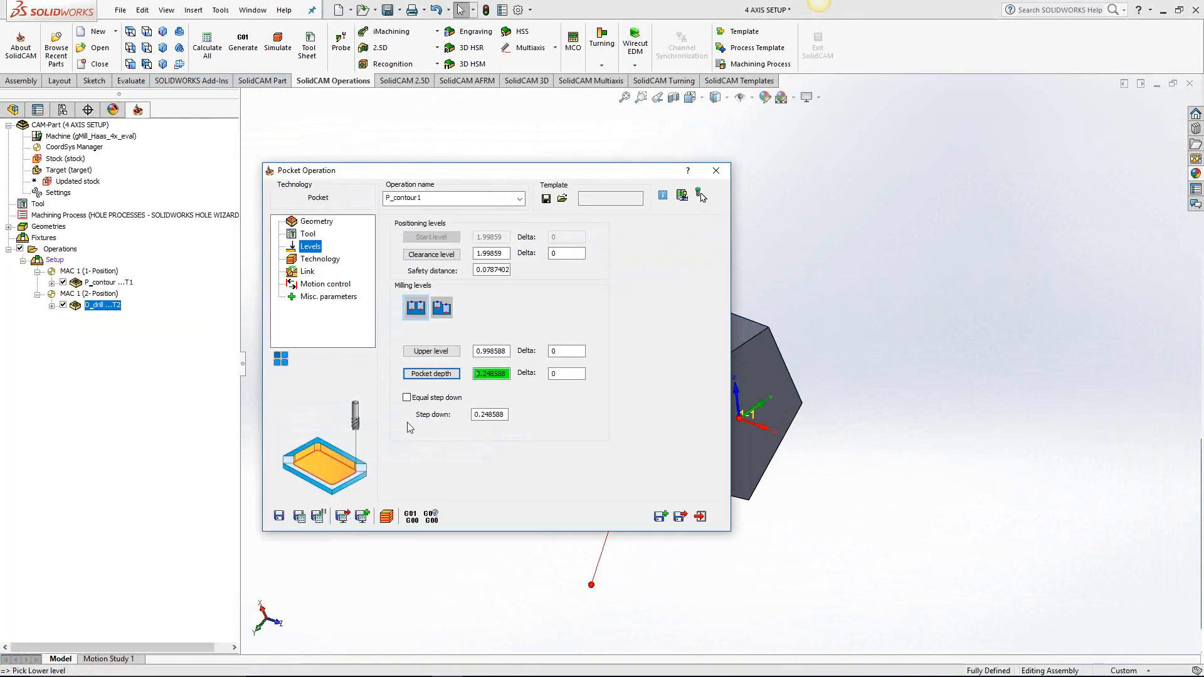
Enter a step down of 1, then save, calculate and close the pocket operation
left_click_drag(506, 415, 458, 428)
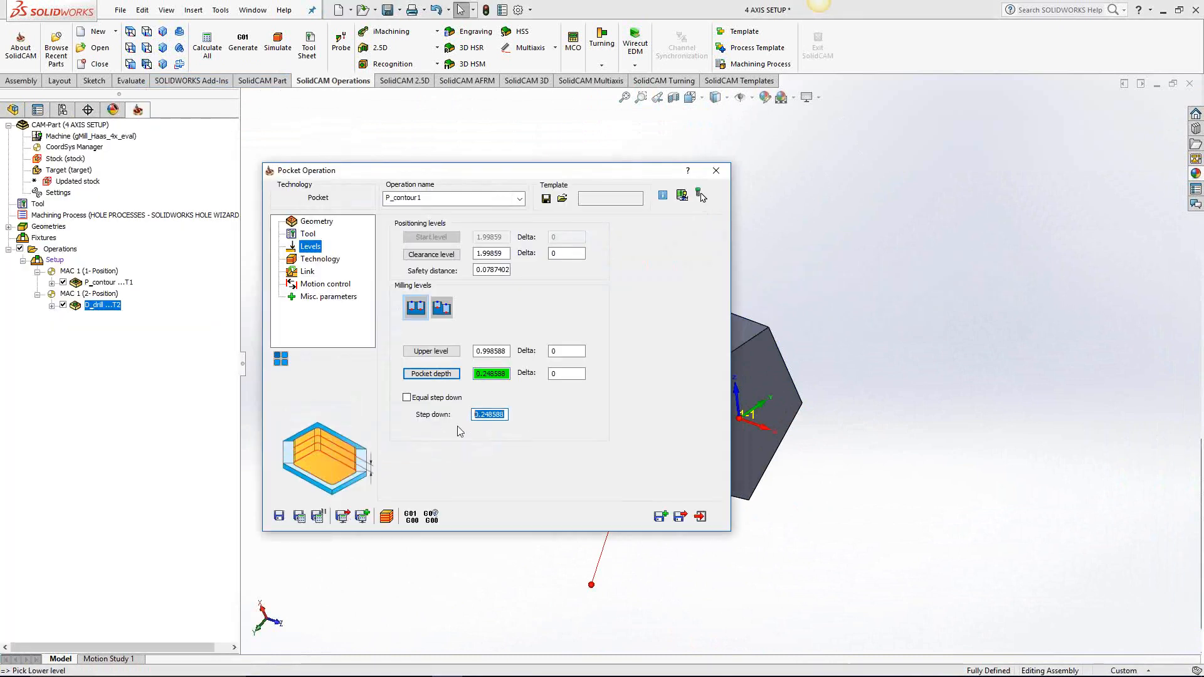
type("1")
left_click(300, 516)
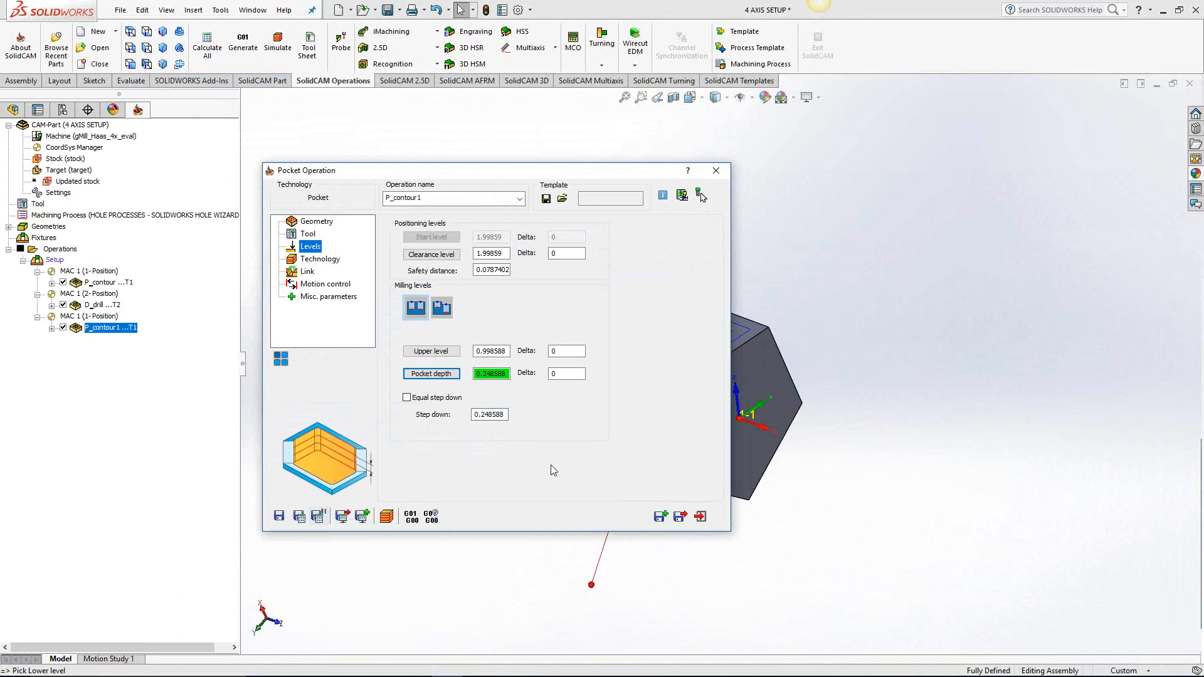
left_click(700, 516)
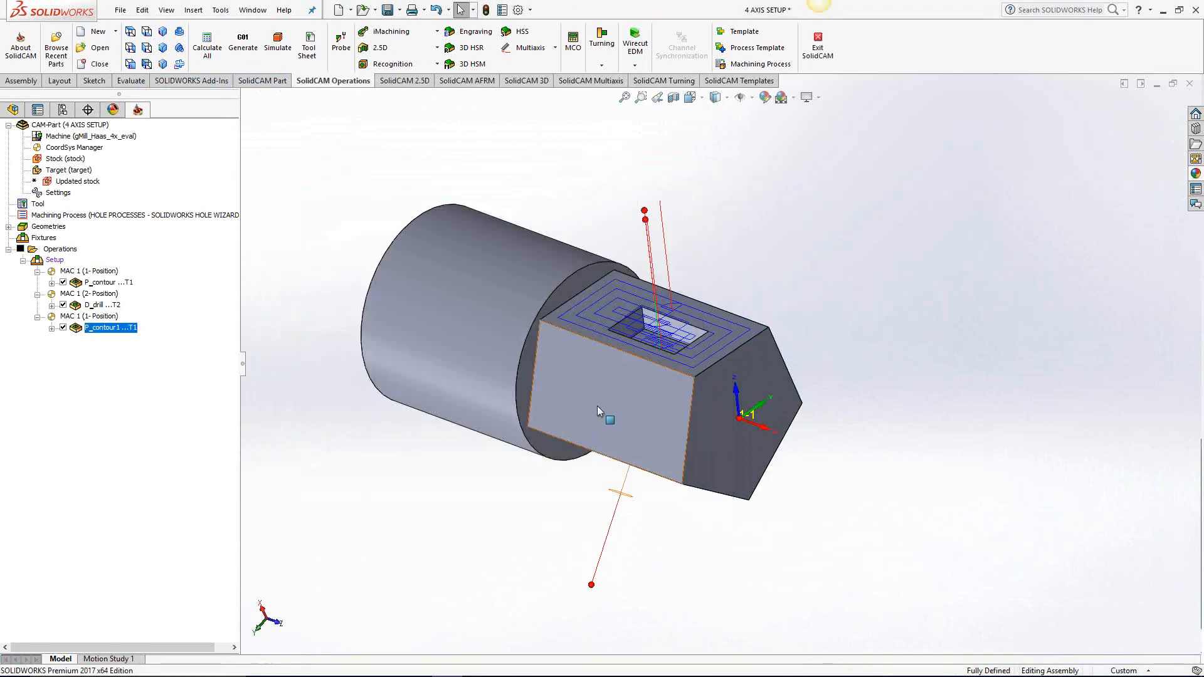
Hide the toolpaths of the P_contour and D_drill operations, leaving only P_contour1 displayed
middle_click_drag(597, 406, 584, 351)
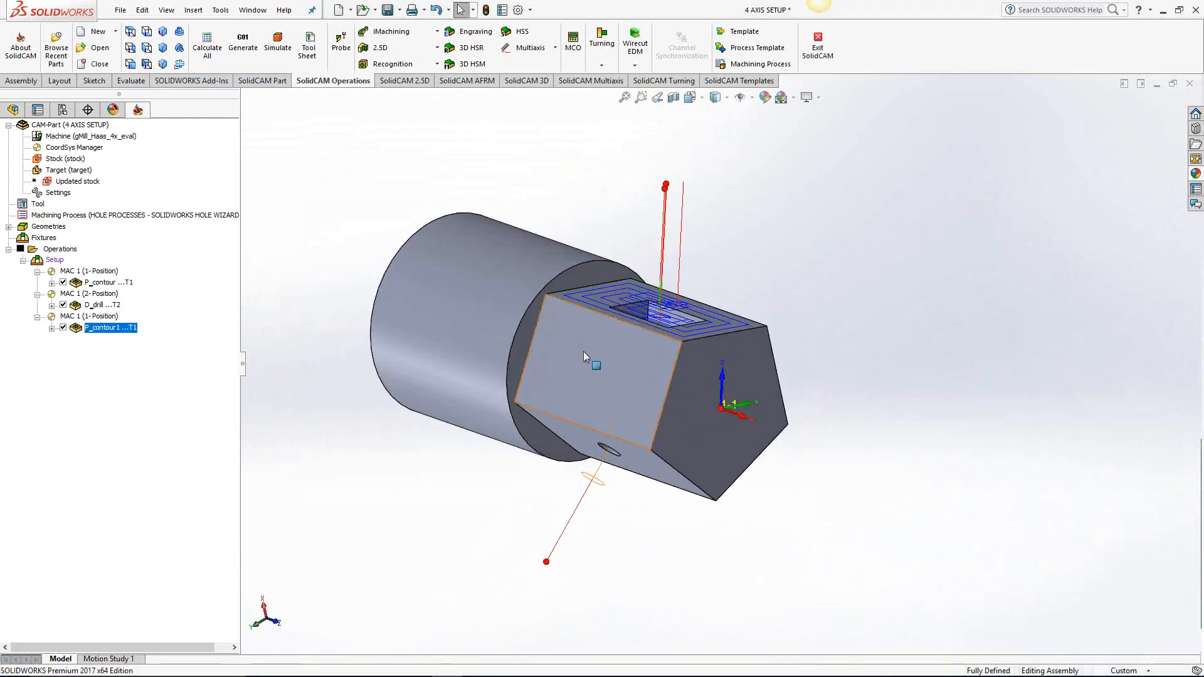
left_click(62, 283)
left_click(63, 305)
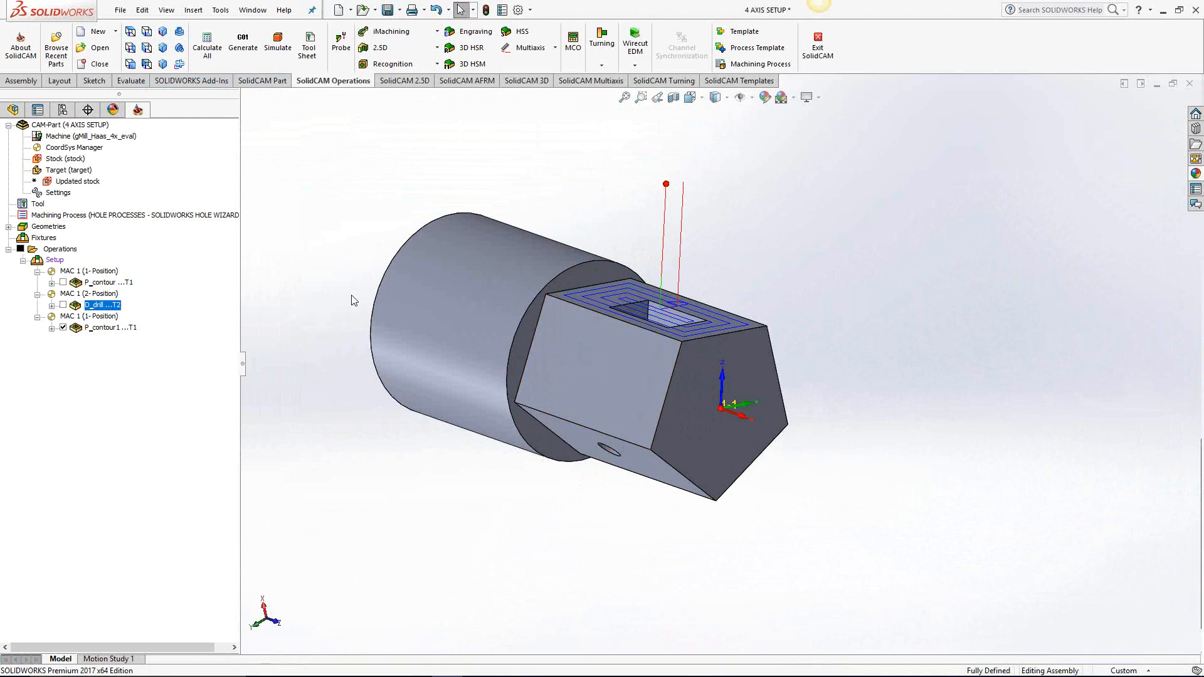
Start a 4 Axis transformation of the P_contour1 operation and include the original operation in its rotate list
right_click(104, 331)
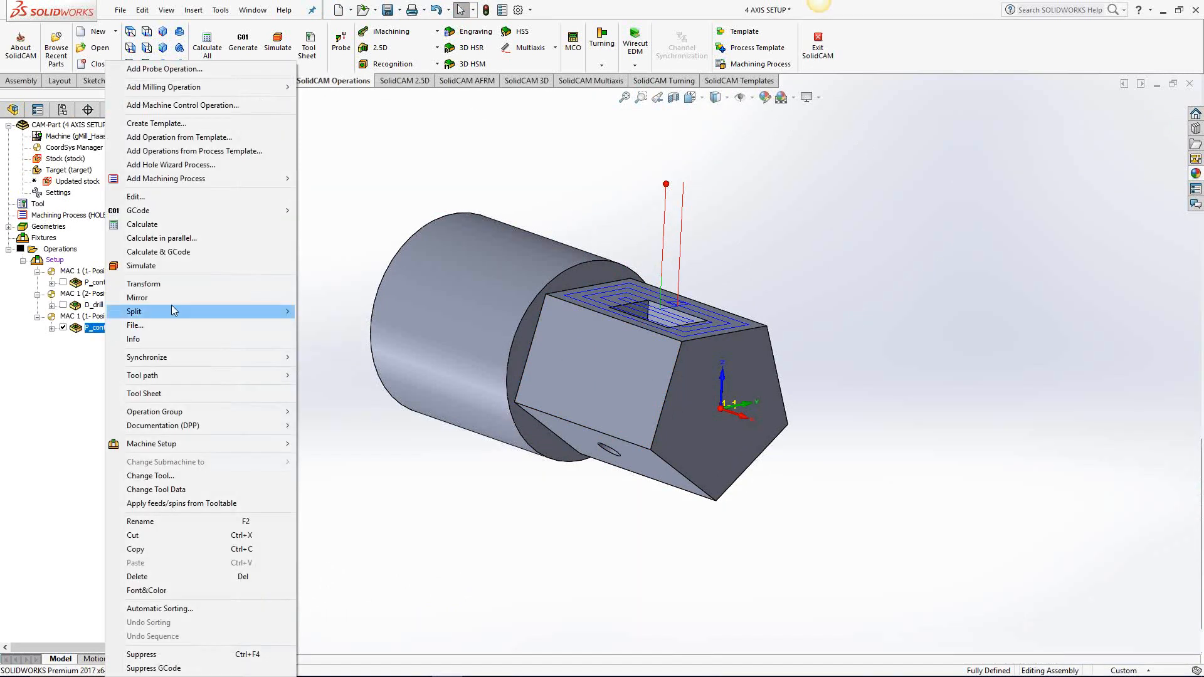
left_click(153, 285)
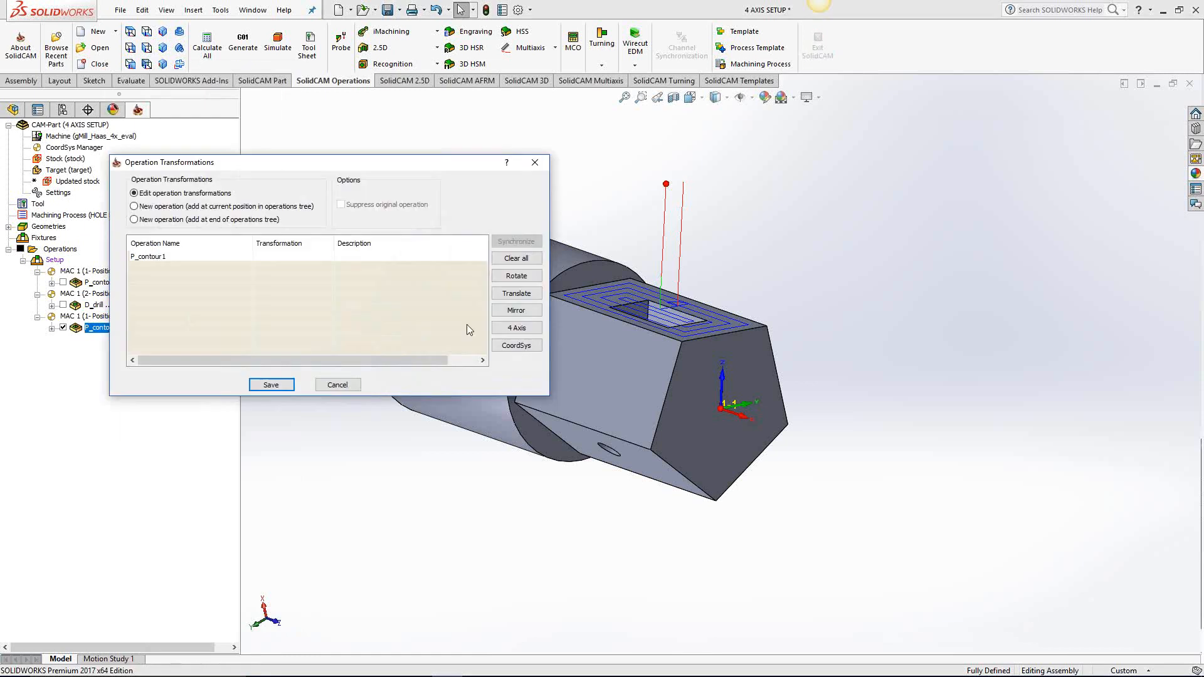
left_click(511, 327)
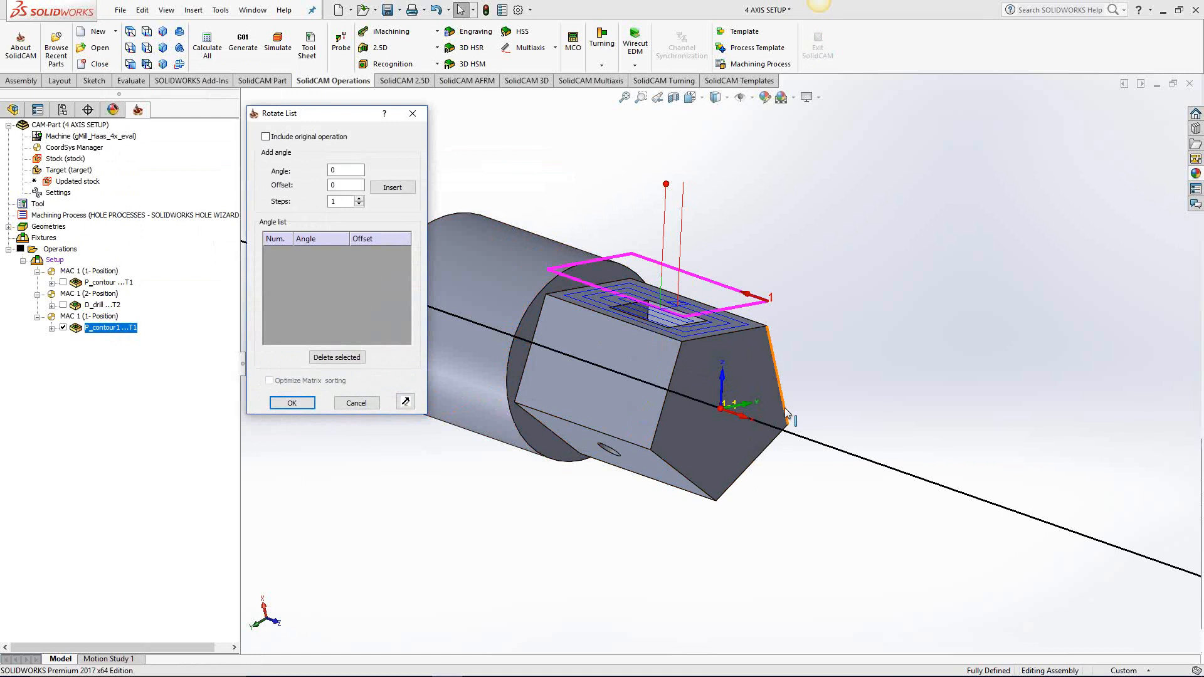
left_click(266, 137)
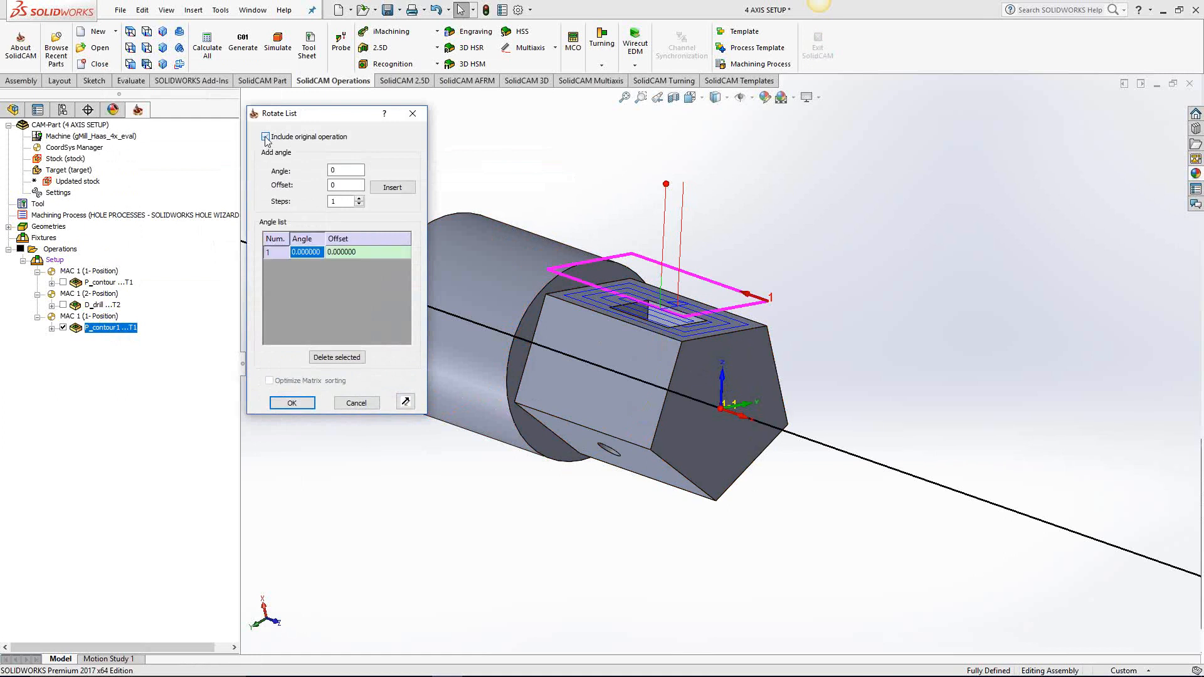
Insert four rotation steps at a 72° angle with 0 offset, then save the operation's transformation
double_click(331, 172)
key("Tab")
key("Tab")
left_click(392, 188)
middle_click_drag(445, 313, 737, 419)
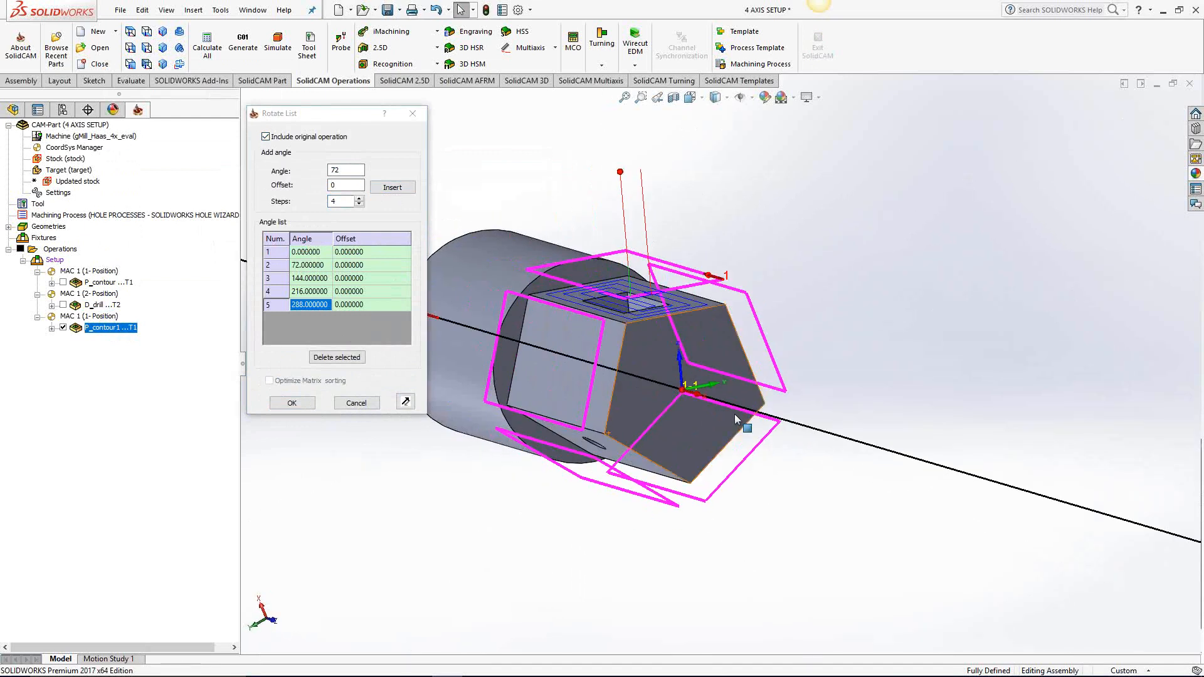
left_click(301, 404)
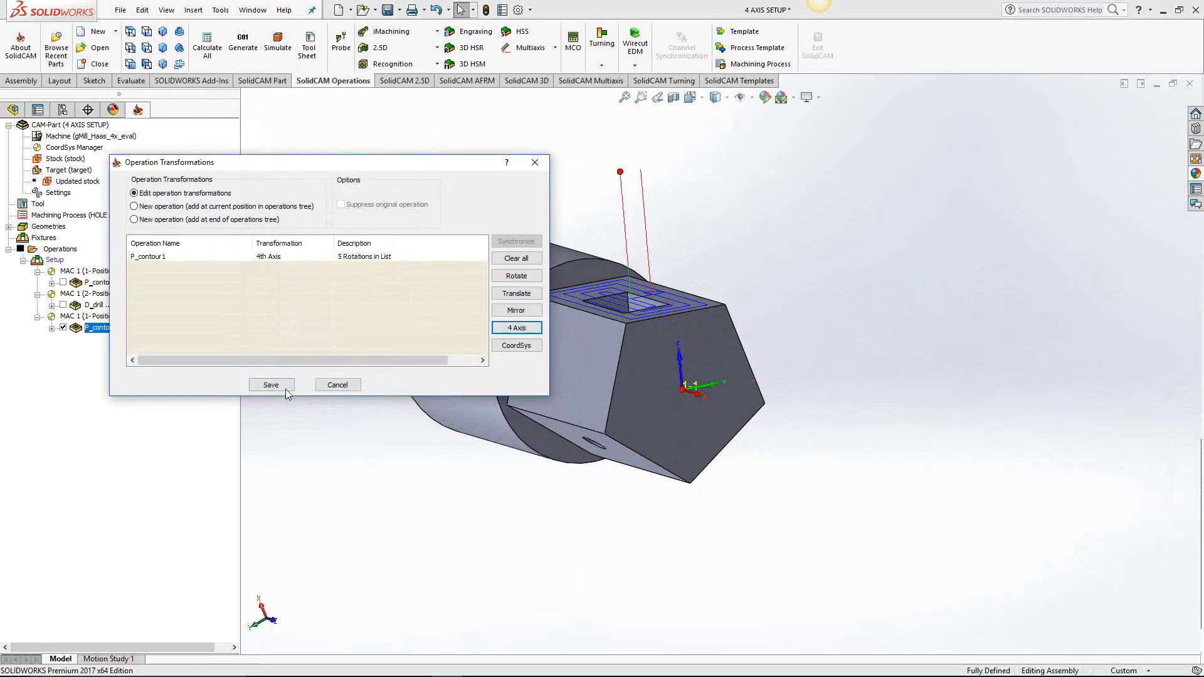
left_click(287, 385)
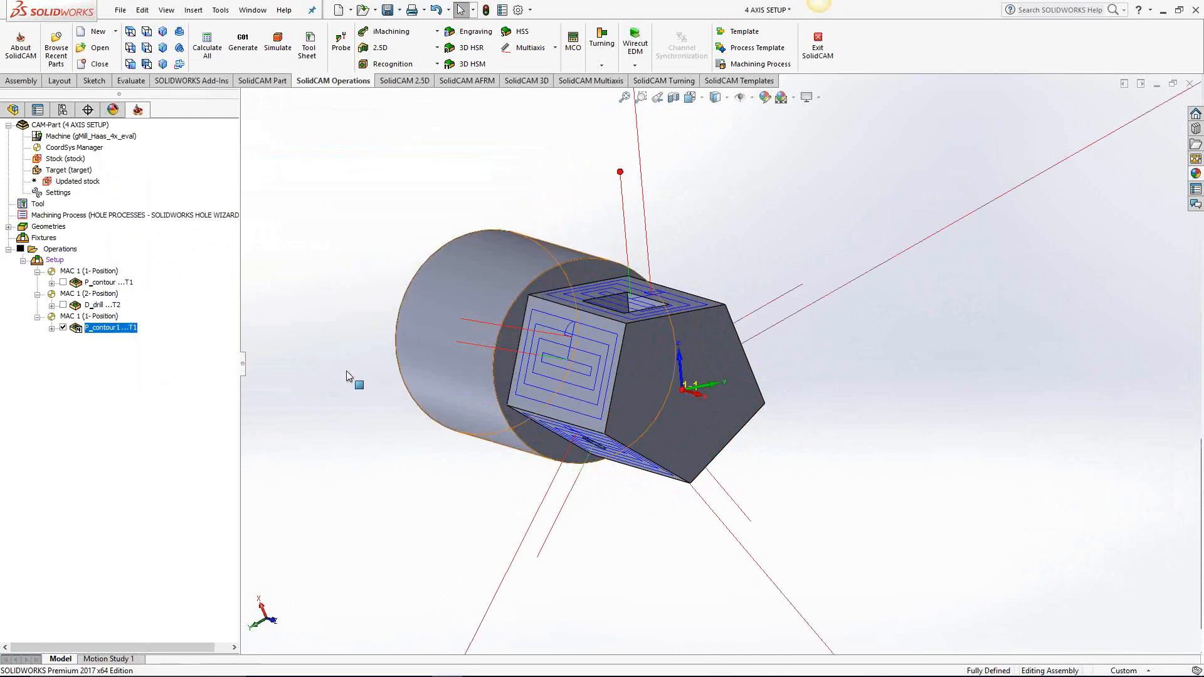
middle_click_drag(479, 355, 445, 413)
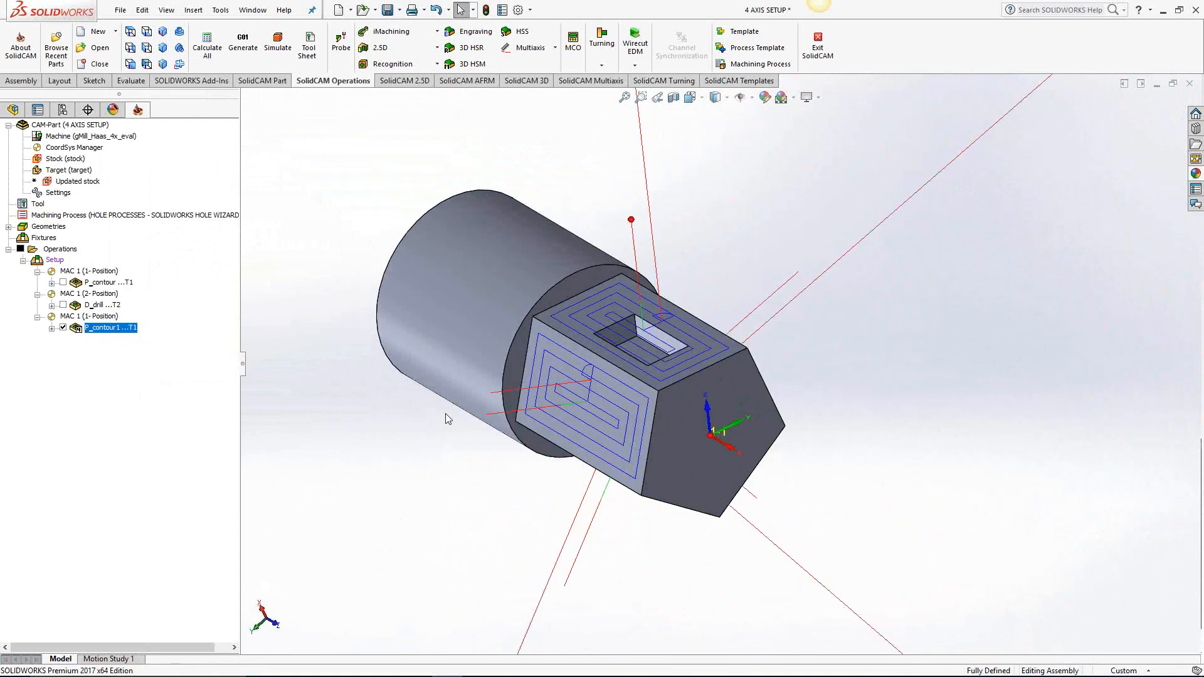